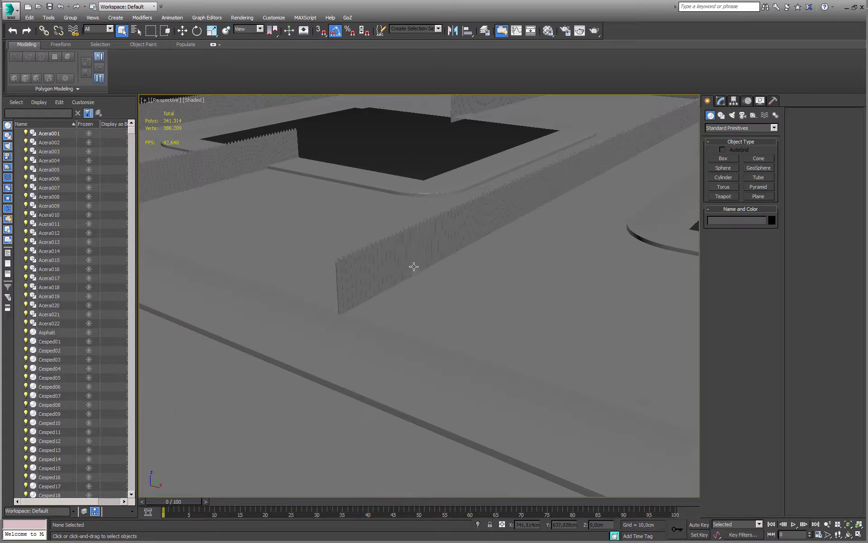
Add the external file CPA_1BedHouse.max to the neighbourhood scene as an XRef Scene.
{"action": "middle_click_drag", "start_coordinate": [407, 257], "coordinate": [572, 378]}
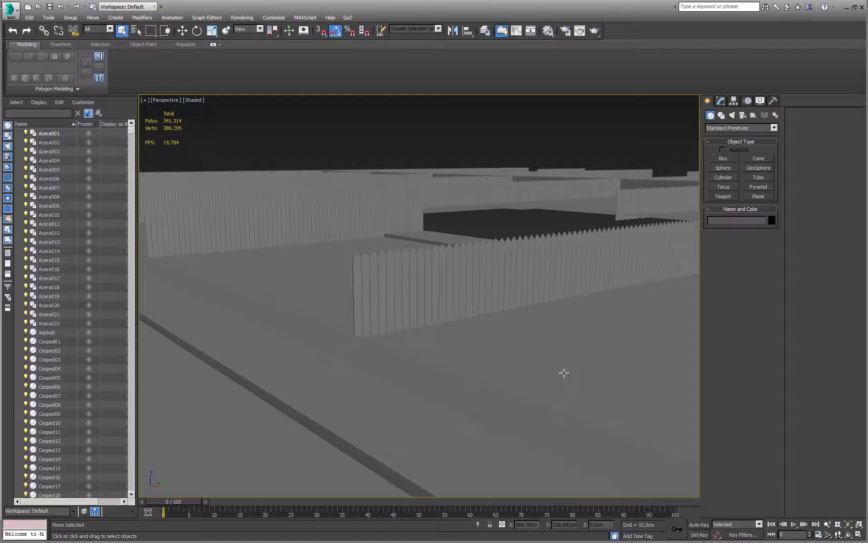
{"action": "scroll", "coordinate": [451, 326], "scroll_direction": "down", "scroll_amount": 5}
{"action": "middle_click_drag", "start_coordinate": [451, 326], "coordinate": [498, 381], "text": "alt"}
{"action": "middle_click_drag", "start_coordinate": [447, 346], "coordinate": [626, 302]}
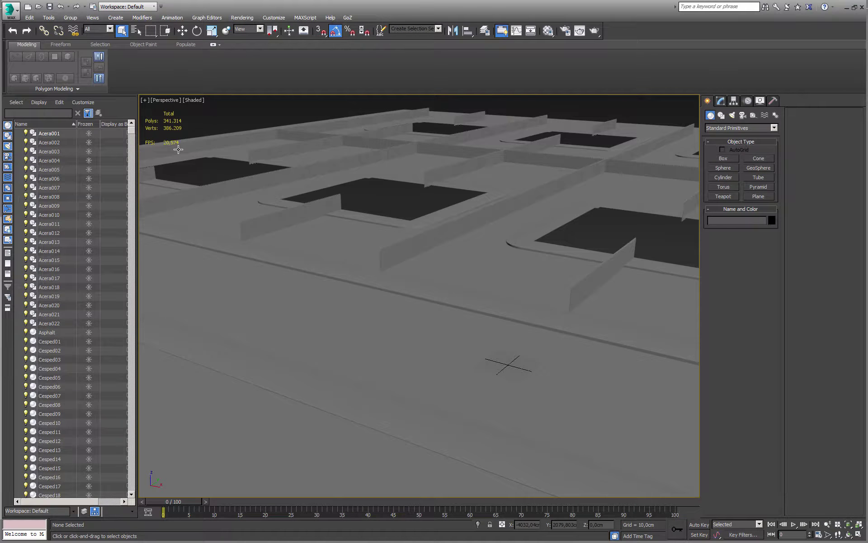
{"action": "left_click", "coordinate": [10, 9]}
{"action": "mouse_move", "coordinate": [49, 190]}
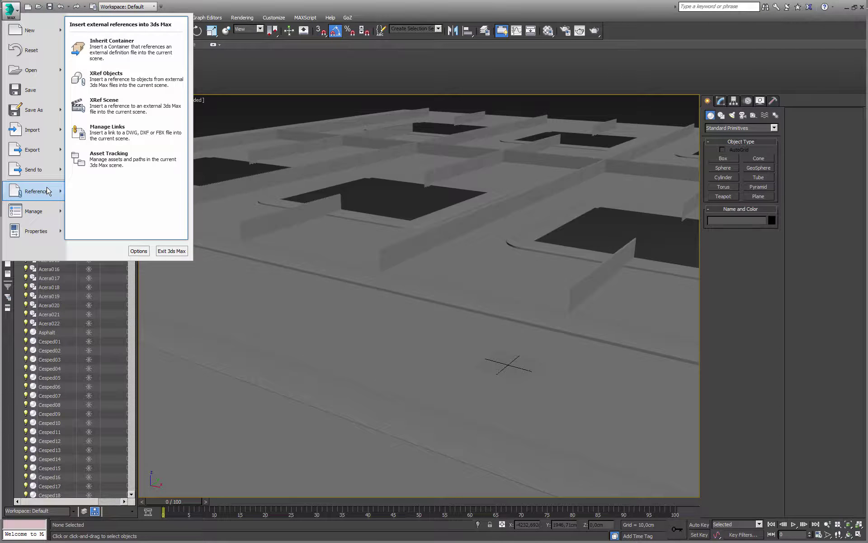
{"action": "left_click", "coordinate": [110, 109]}
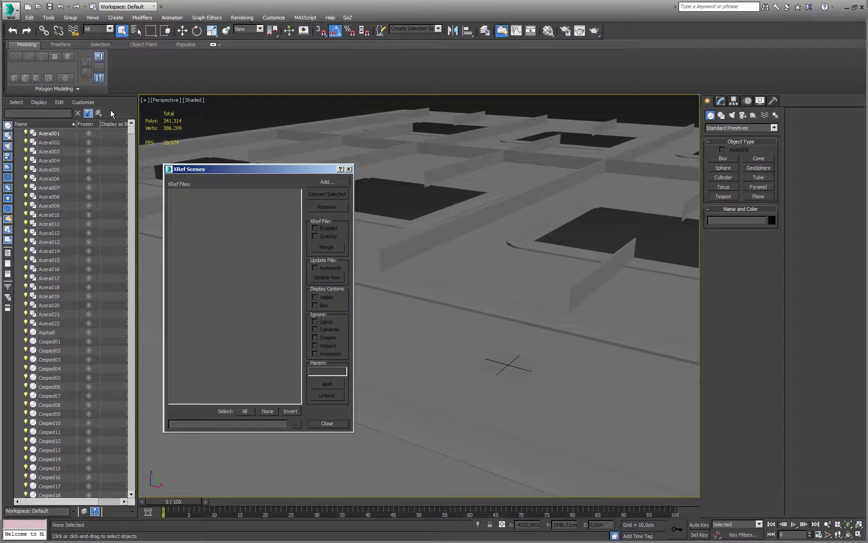
{"action": "left_click", "coordinate": [340, 183]}
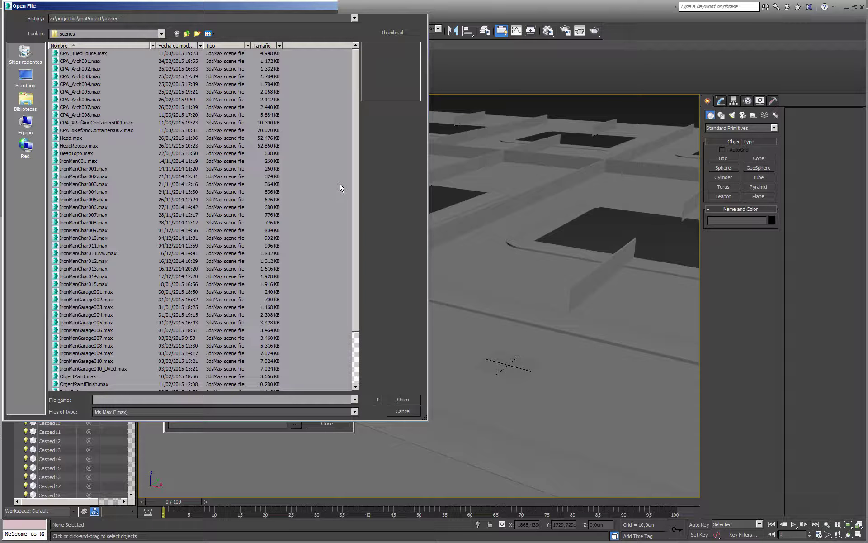
{"action": "double_click", "coordinate": [99, 54]}
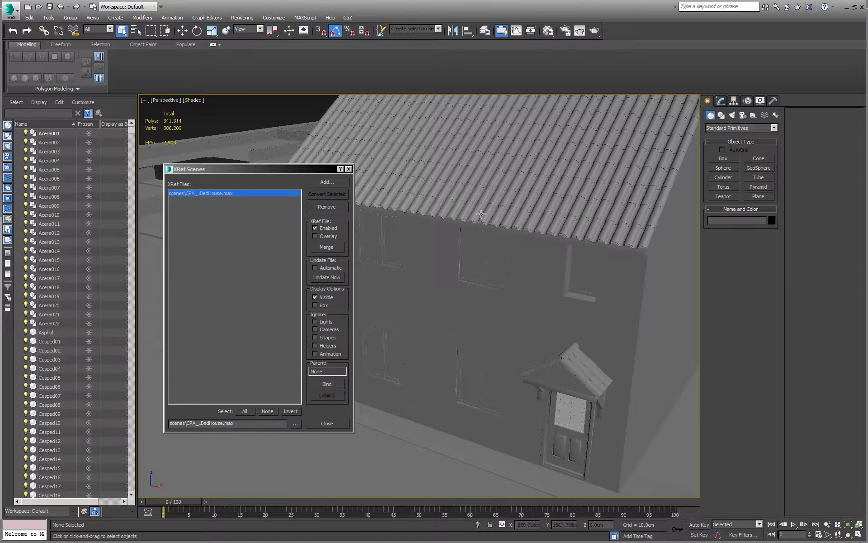
Examine the referenced house from several sides in the perspective view, keeping the XRef Scenes dialog out of the way.
{"action": "scroll", "coordinate": [481, 213], "scroll_direction": "down", "scroll_amount": 6}
{"action": "middle_click_drag", "start_coordinate": [475, 237], "coordinate": [461, 331], "text": "alt"}
{"action": "scroll", "coordinate": [462, 312], "scroll_direction": "up", "scroll_amount": 2}
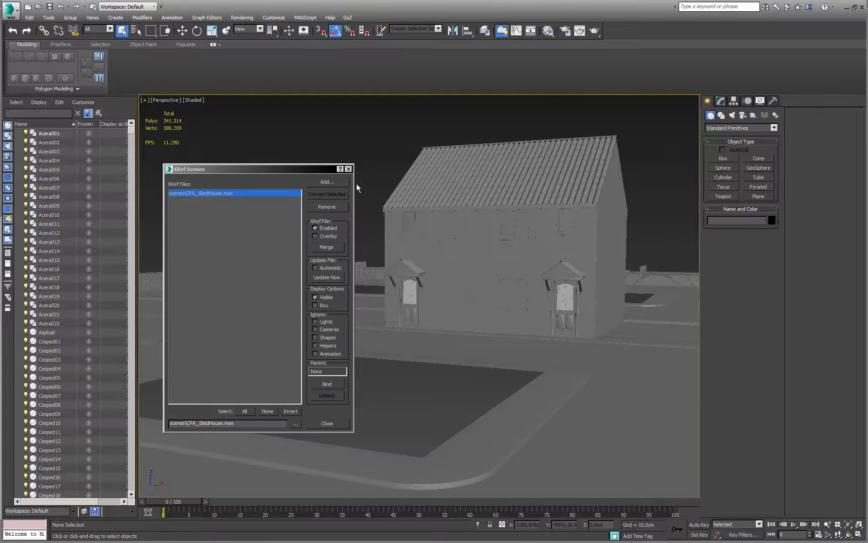
{"action": "left_click_drag", "start_coordinate": [316, 172], "coordinate": [291, 202]}
{"action": "left_click_drag", "start_coordinate": [388, 115], "coordinate": [538, 187]}
{"action": "left_click_drag", "start_coordinate": [465, 129], "coordinate": [580, 186]}
{"action": "middle_click_drag", "start_coordinate": [579, 186], "coordinate": [561, 181], "text": "alt"}
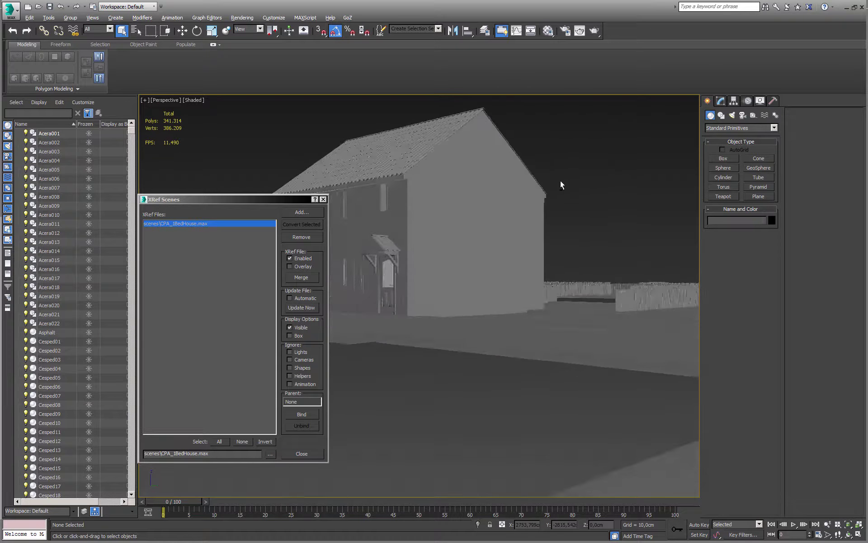
{"action": "left_click_drag", "start_coordinate": [583, 163], "coordinate": [352, 206]}
{"action": "middle_click_drag", "start_coordinate": [472, 163], "coordinate": [380, 139], "text": "alt"}
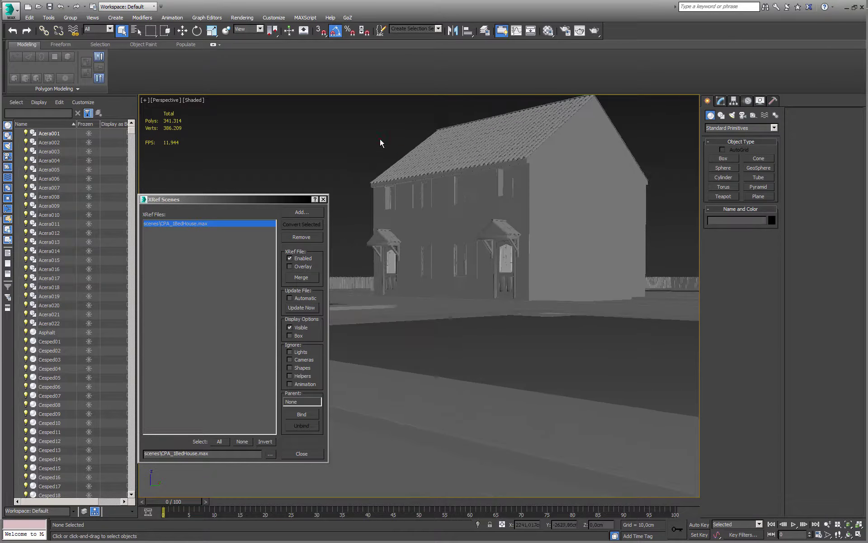
{"action": "left_click_drag", "start_coordinate": [379, 138], "coordinate": [552, 195]}
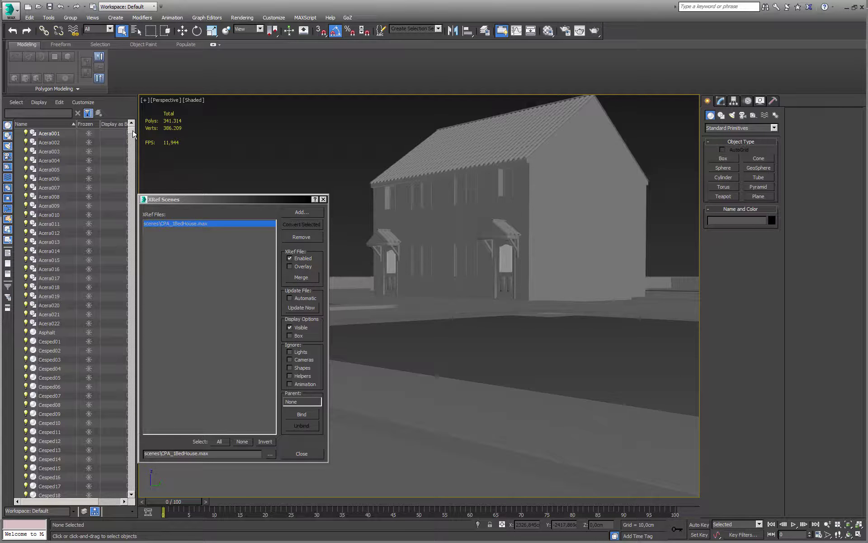
Save the current scene and close the XRef Scenes dialog.
{"action": "left_click_drag", "start_coordinate": [131, 134], "coordinate": [151, 128]}
{"action": "left_click", "coordinate": [50, 7]}
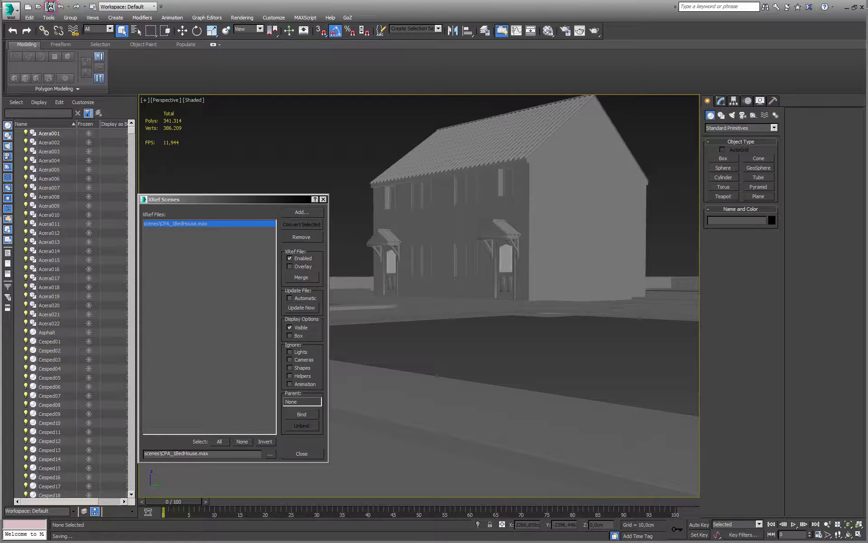
{"action": "left_click", "coordinate": [304, 453]}
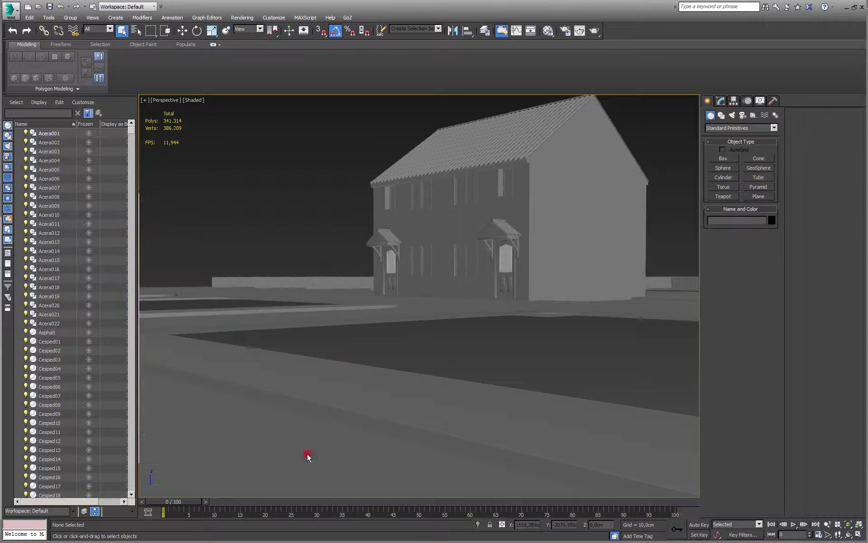
Open CPA_1BedHouse.max and select all the roof tiles by filtering the scene object list for "cpa_teja".
{"action": "left_click", "coordinate": [15, 14]}
{"action": "left_click", "coordinate": [104, 71]}
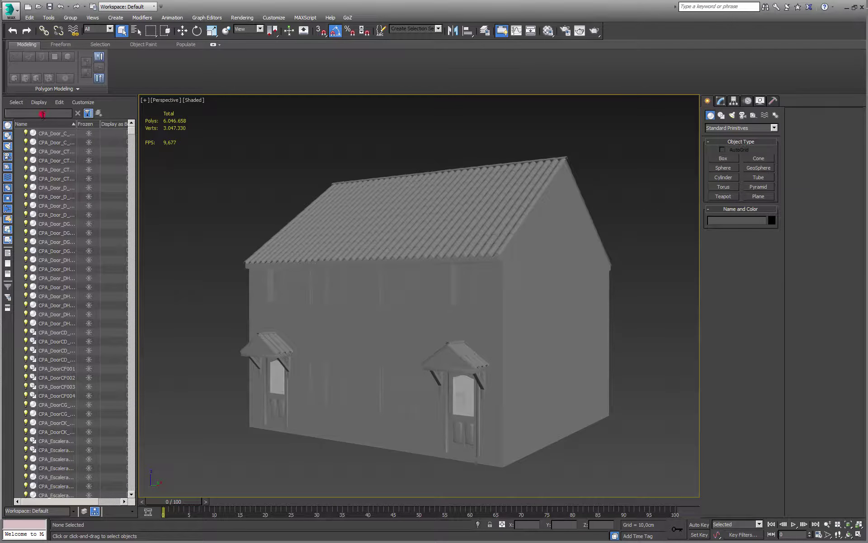
{"action": "left_click", "coordinate": [42, 114]}
{"action": "type", "text": "cp"}
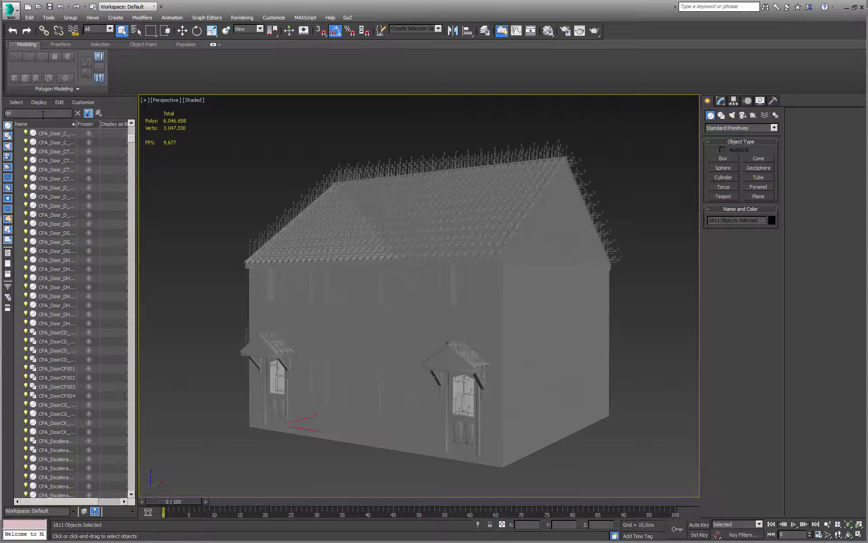
{"action": "type", "text": "a_teja"}
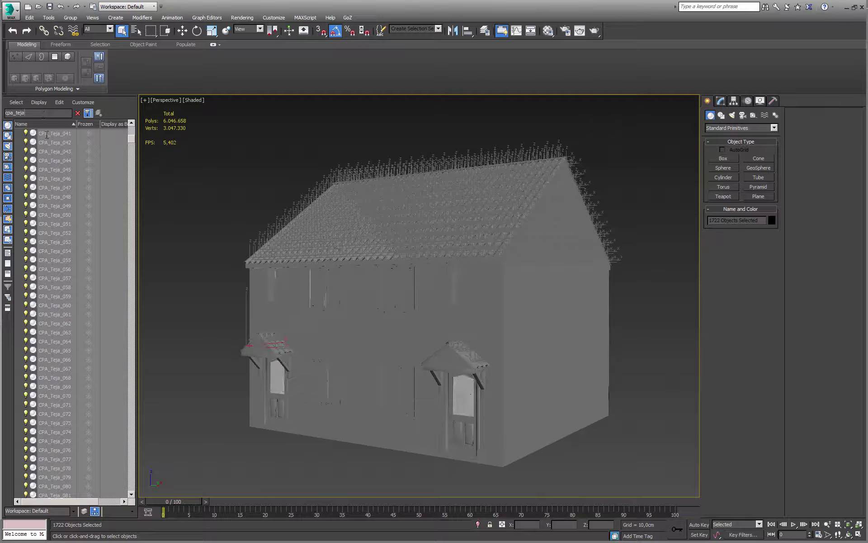
Turn on Display as Box for all selected roof tiles and clear the selection.
{"action": "left_click_drag", "start_coordinate": [136, 416], "coordinate": [167, 419]}
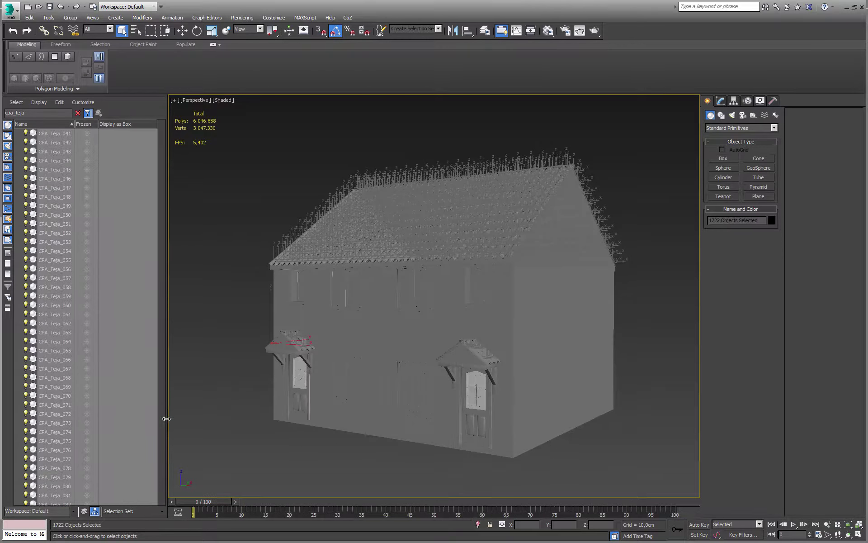
{"action": "left_click", "coordinate": [129, 256]}
{"action": "left_click", "coordinate": [202, 248]}
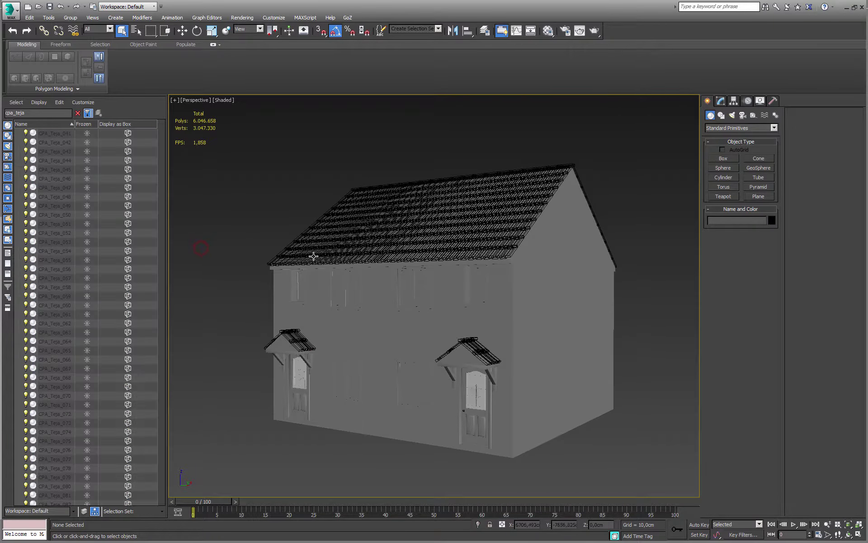
{"action": "middle_click_drag", "start_coordinate": [314, 257], "coordinate": [412, 258], "text": "alt"}
{"action": "scroll", "coordinate": [337, 251], "scroll_direction": "up", "scroll_amount": 3}
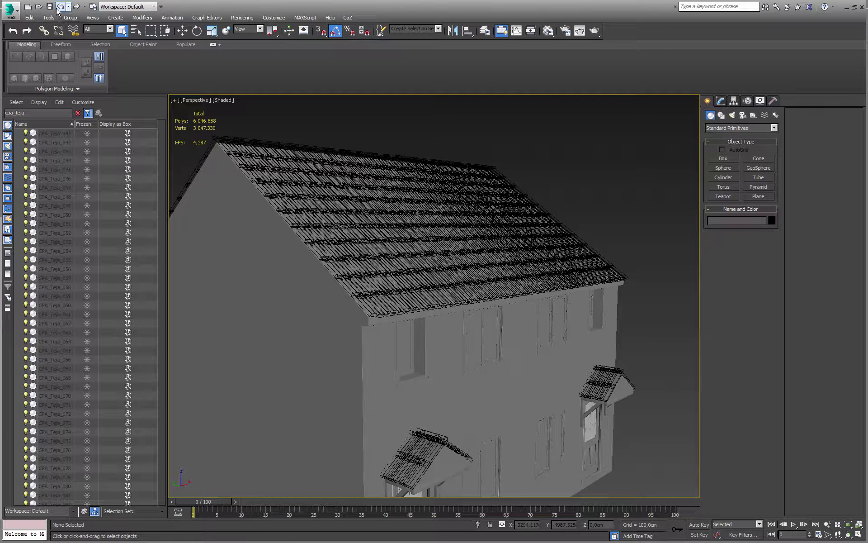
Reopen CPA_XRefAndContainers001.max and examine the roof tiles of the referenced house.
{"action": "left_click", "coordinate": [11, 11]}
{"action": "left_click", "coordinate": [126, 71]}
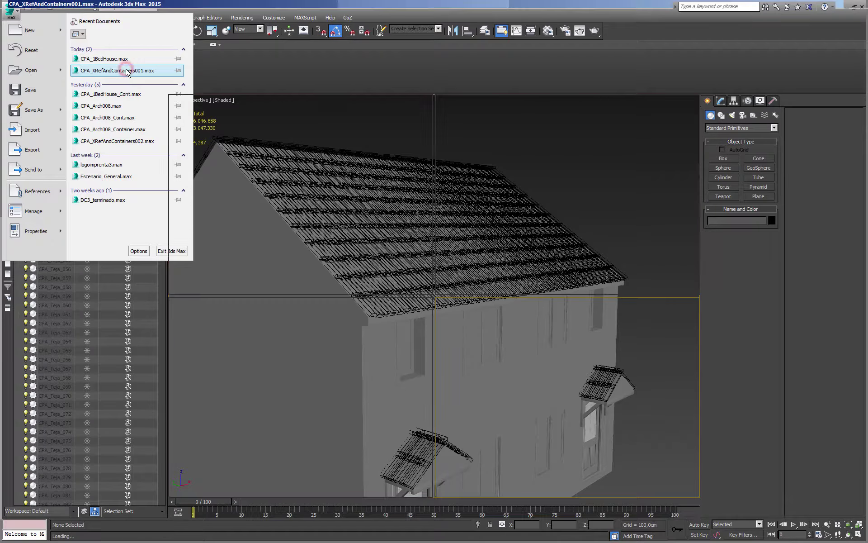
{"action": "middle_click_drag", "start_coordinate": [389, 227], "coordinate": [435, 248], "text": "alt"}
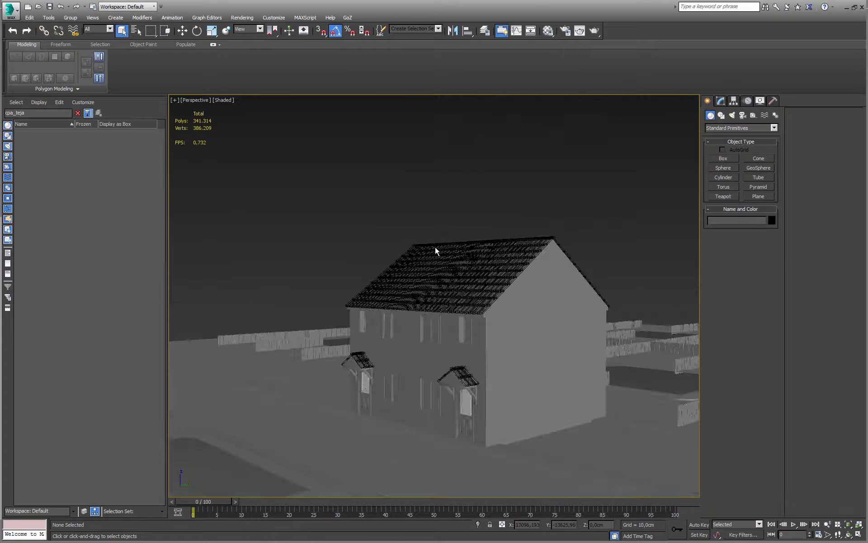
{"action": "scroll", "coordinate": [446, 294], "scroll_direction": "up", "scroll_amount": 10}
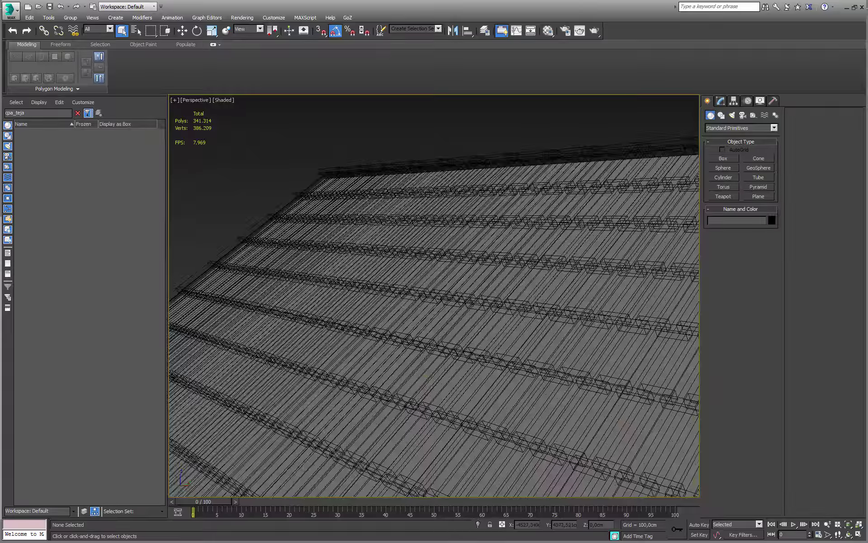
{"action": "scroll", "coordinate": [459, 310], "scroll_direction": "down", "scroll_amount": 4}
{"action": "middle_click_drag", "start_coordinate": [458, 309], "coordinate": [280, 213]}
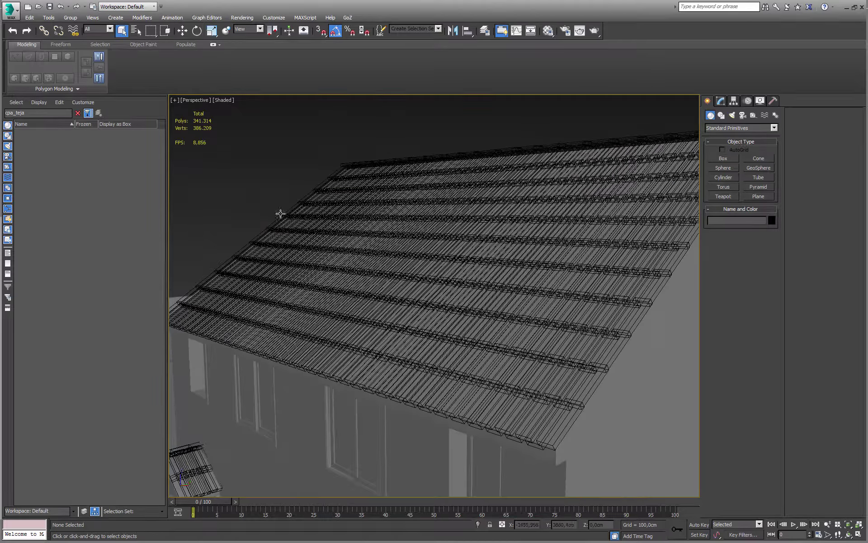
Open the XRef Scenes manager and select the CPA_1BedHouse.max entry.
{"action": "left_click", "coordinate": [28, 18]}
{"action": "left_click", "coordinate": [28, 18]}
{"action": "left_click", "coordinate": [13, 13]}
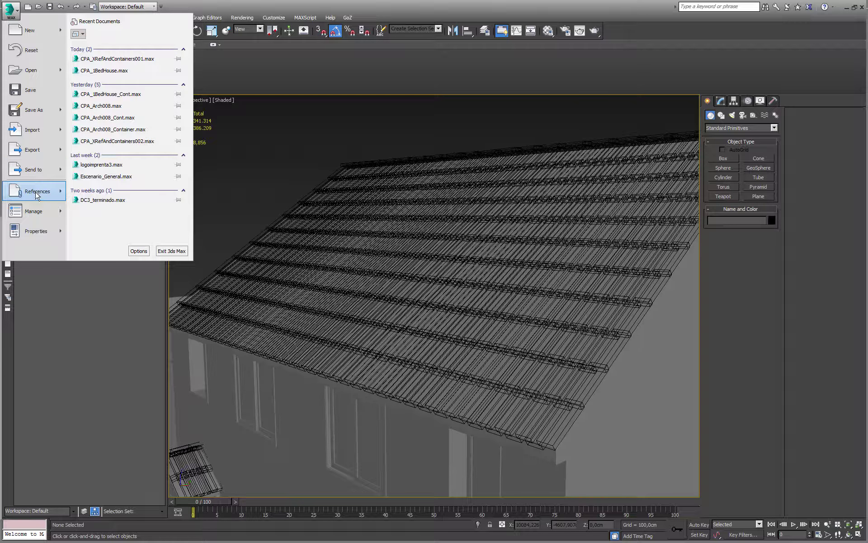
{"action": "mouse_move", "coordinate": [39, 192]}
{"action": "left_click", "coordinate": [110, 109]}
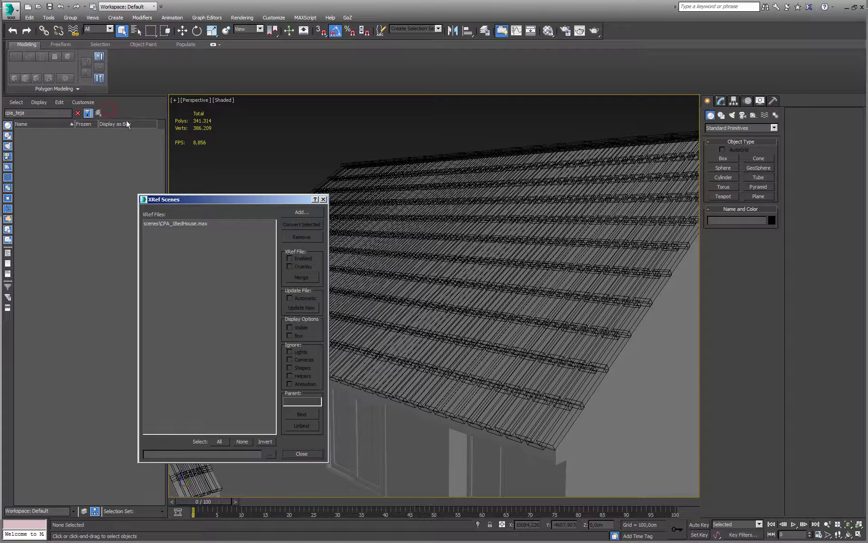
{"action": "left_click", "coordinate": [196, 224]}
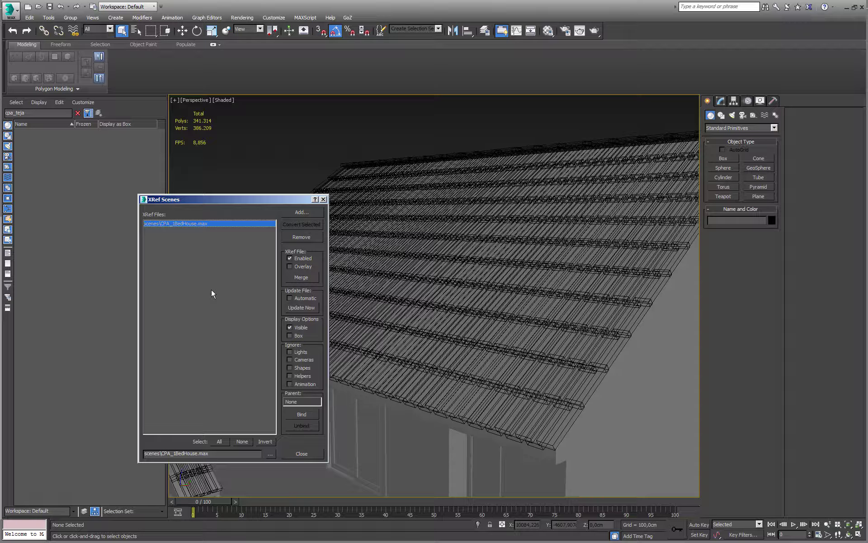
Try the Automatic update and Enabled options of the house XRef, restoring each to its original state.
{"action": "left_click", "coordinate": [307, 299]}
{"action": "left_click", "coordinate": [308, 300]}
{"action": "scroll", "coordinate": [446, 270], "scroll_direction": "down", "scroll_amount": 5}
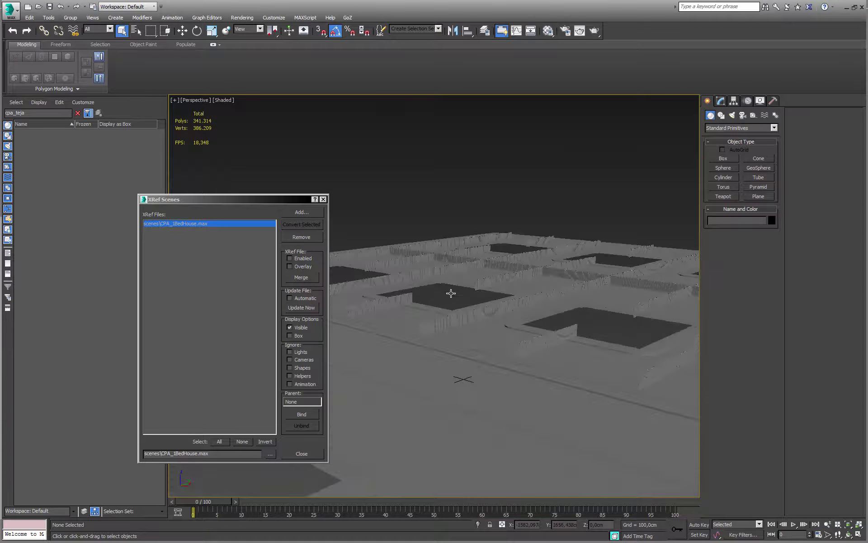
{"action": "left_click", "coordinate": [306, 259]}
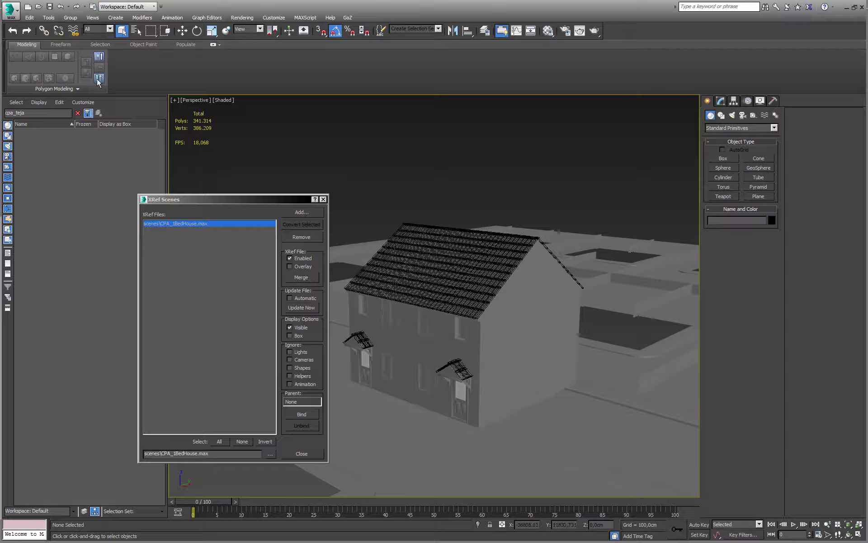
{"action": "left_click", "coordinate": [11, 9]}
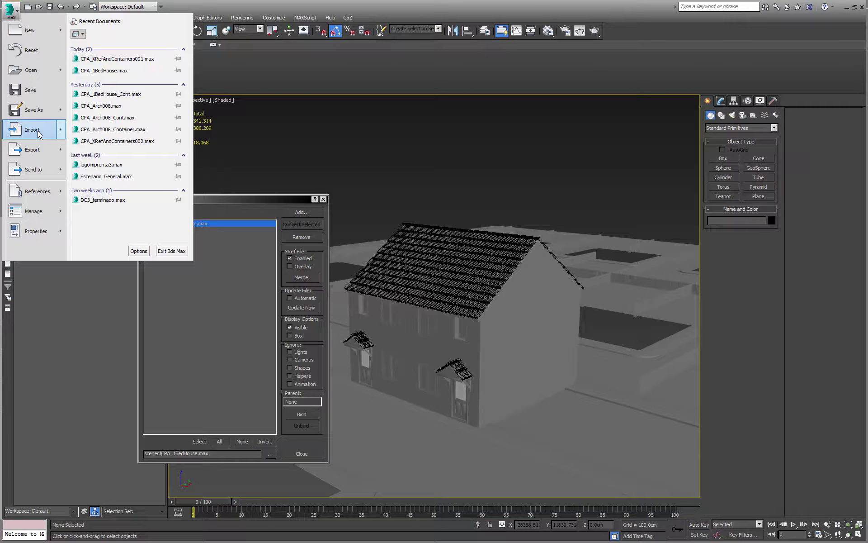
{"action": "mouse_move", "coordinate": [32, 130]}
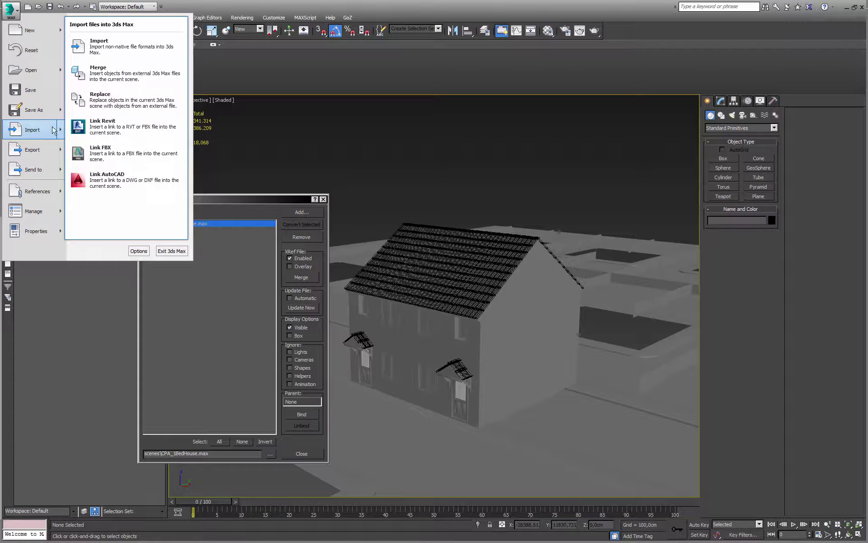
{"action": "left_click", "coordinate": [267, 199]}
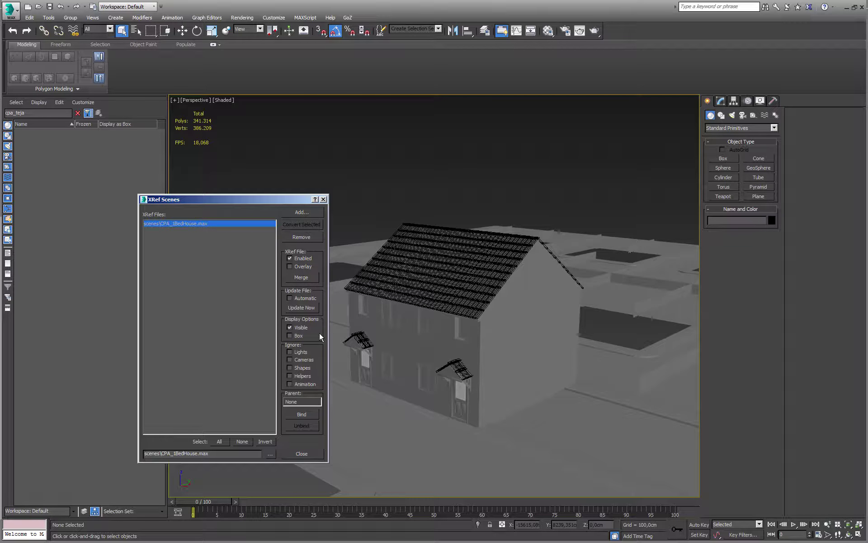
Try the Visible and Box display options of the house XRef, restoring each to its original state.
{"action": "left_click", "coordinate": [297, 328]}
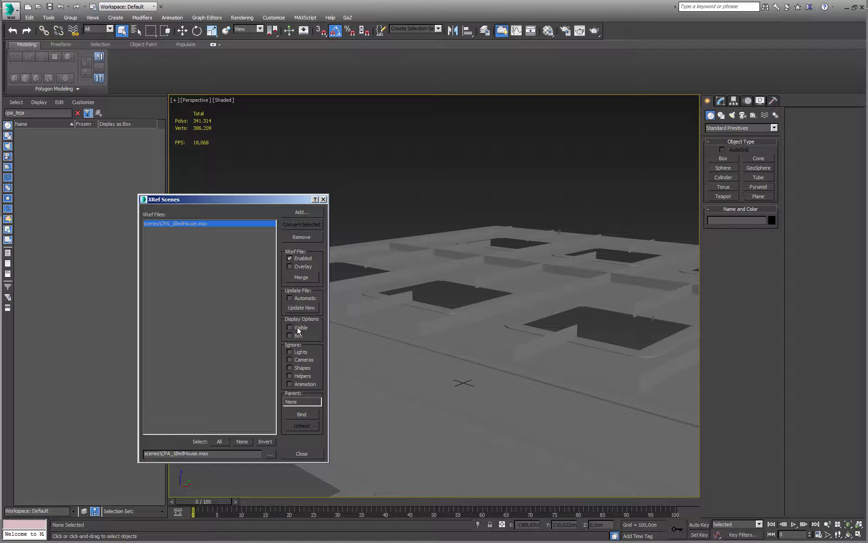
{"action": "left_click", "coordinate": [297, 328]}
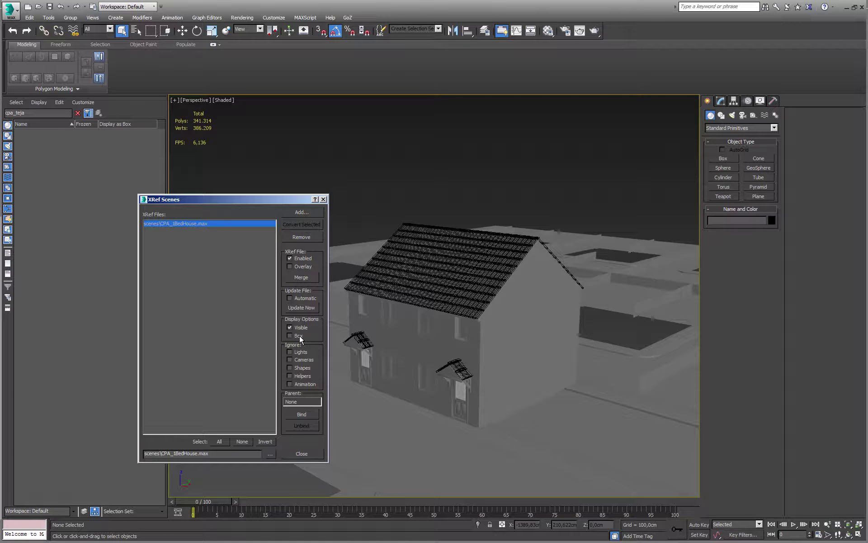
{"action": "left_click", "coordinate": [299, 335]}
{"action": "left_click", "coordinate": [298, 336]}
{"action": "middle_click_drag", "start_coordinate": [442, 324], "coordinate": [443, 322], "text": "alt"}
{"action": "scroll", "coordinate": [442, 321], "scroll_direction": "down", "scroll_amount": 5}
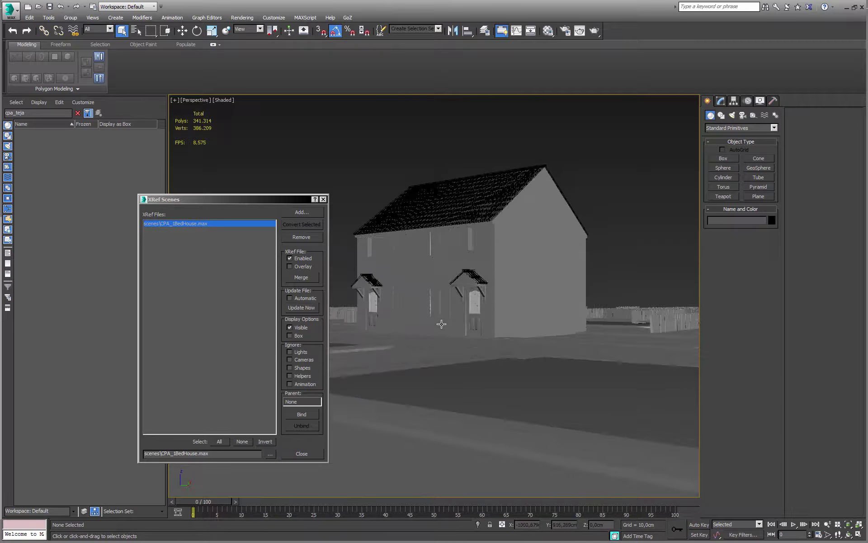
{"action": "left_click_drag", "start_coordinate": [387, 156], "coordinate": [433, 164]}
{"action": "middle_click_drag", "start_coordinate": [492, 288], "coordinate": [498, 304], "text": "alt"}
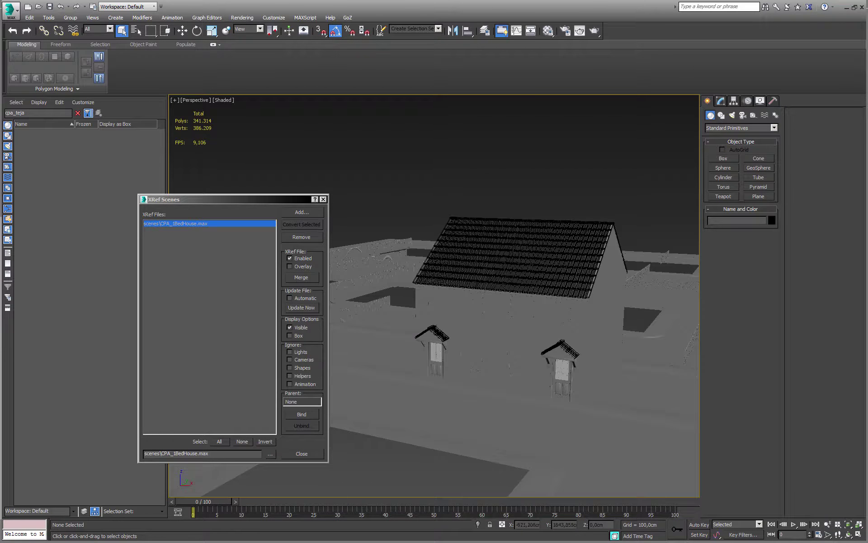
Create a Dummy helper enclosing the referenced house.
{"action": "scroll", "coordinate": [498, 305], "scroll_direction": "down", "scroll_amount": 3}
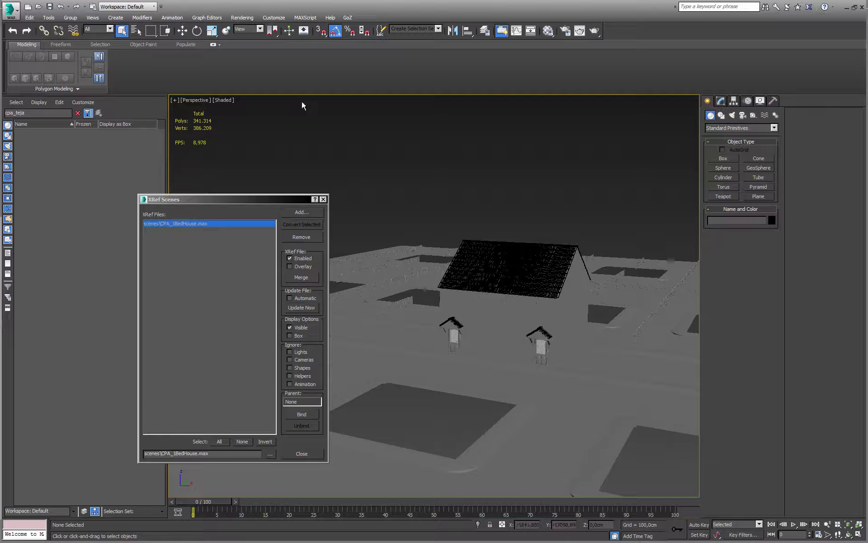
{"action": "left_click", "coordinate": [753, 116]}
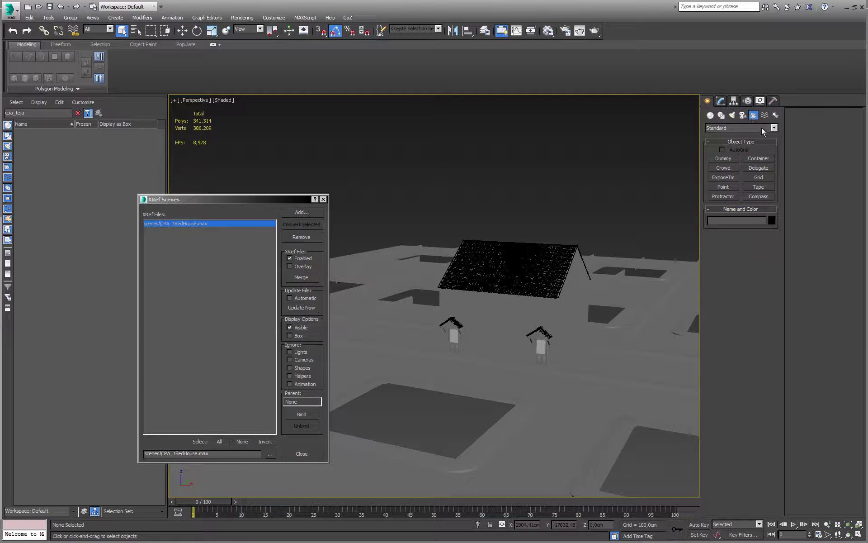
{"action": "left_click", "coordinate": [733, 162]}
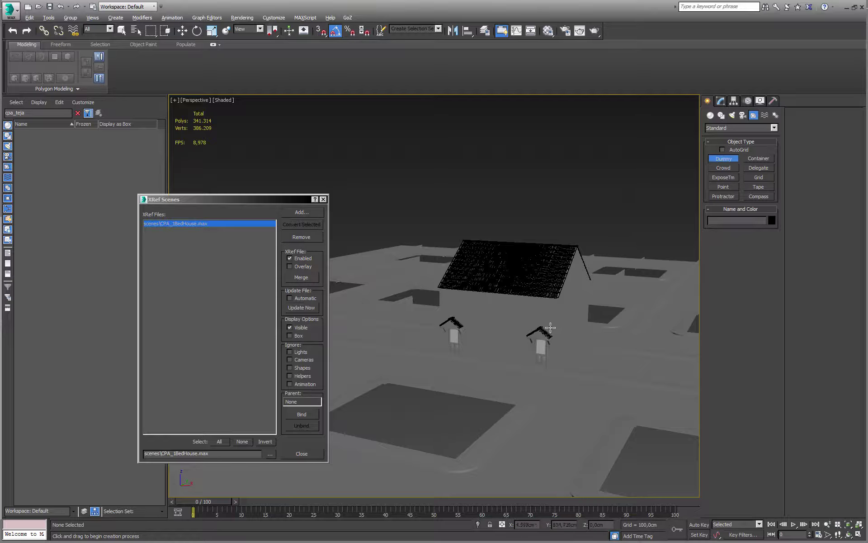
{"action": "middle_click_drag", "start_coordinate": [550, 324], "coordinate": [523, 351], "text": "alt"}
{"action": "left_click_drag", "start_coordinate": [493, 373], "coordinate": [541, 346]}
{"action": "middle_click_drag", "start_coordinate": [541, 346], "coordinate": [573, 392], "text": "alt"}
{"action": "right_click", "coordinate": [590, 391]}
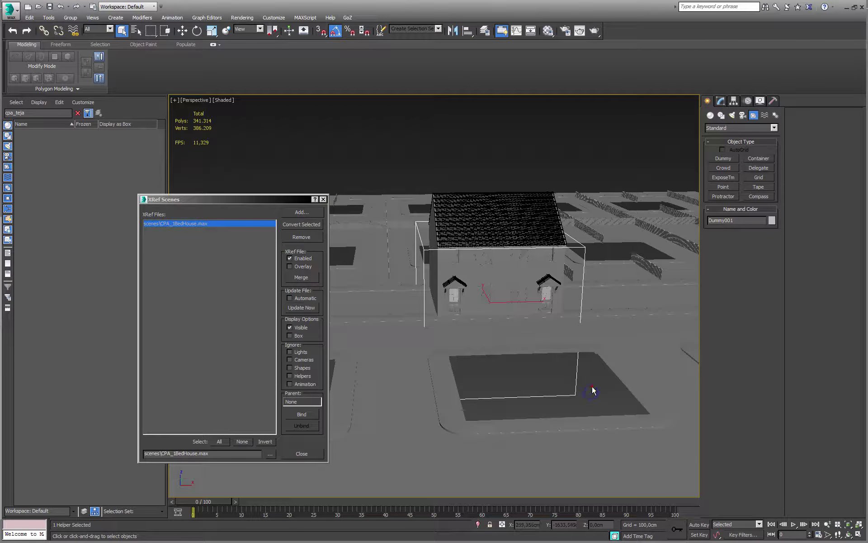
Set the dummy's X and Y positions to 0 cm and bind the house XRef to it as its parent.
{"action": "left_click", "coordinate": [593, 388]}
{"action": "mouse_move", "coordinate": [574, 392]}
{"action": "middle_mouse_down", "text": "alt"}
{"action": "mouse_move", "coordinate": [562, 389]}
{"action": "mouse_move", "coordinate": [582, 392]}
{"action": "middle_mouse_up", "text": "alt"}
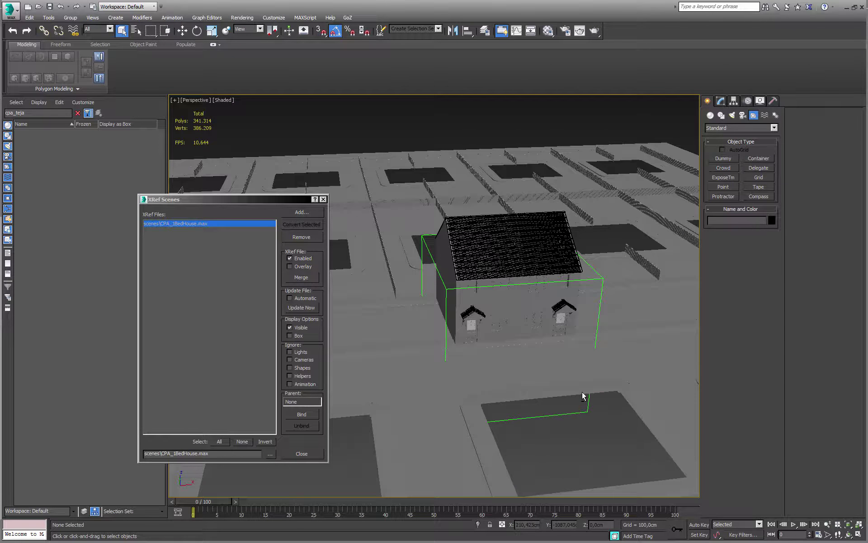
{"action": "left_click", "coordinate": [569, 411]}
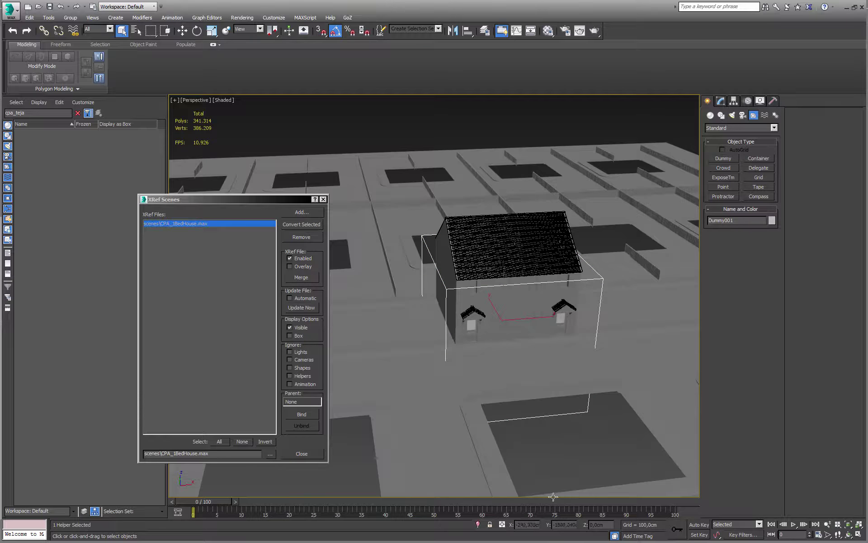
{"action": "key", "text": "w"}
{"action": "right_click", "coordinate": [542, 524]}
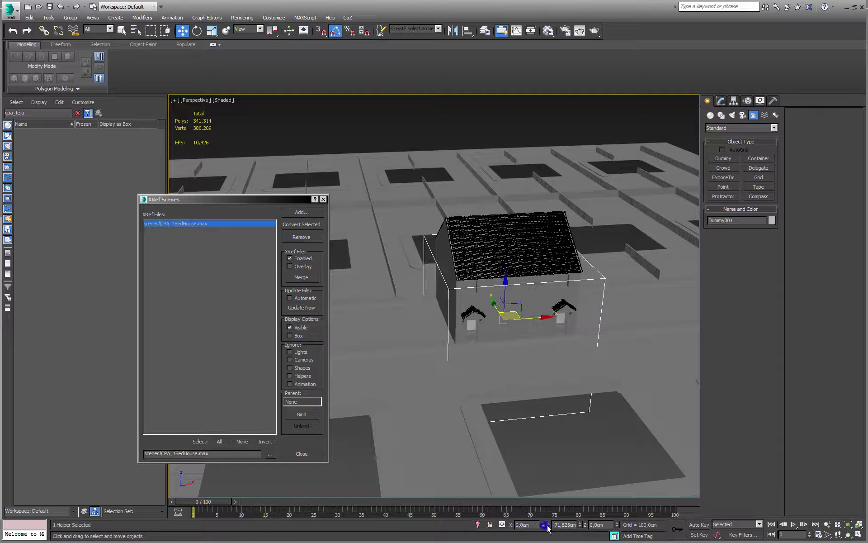
{"action": "right_click", "coordinate": [579, 525]}
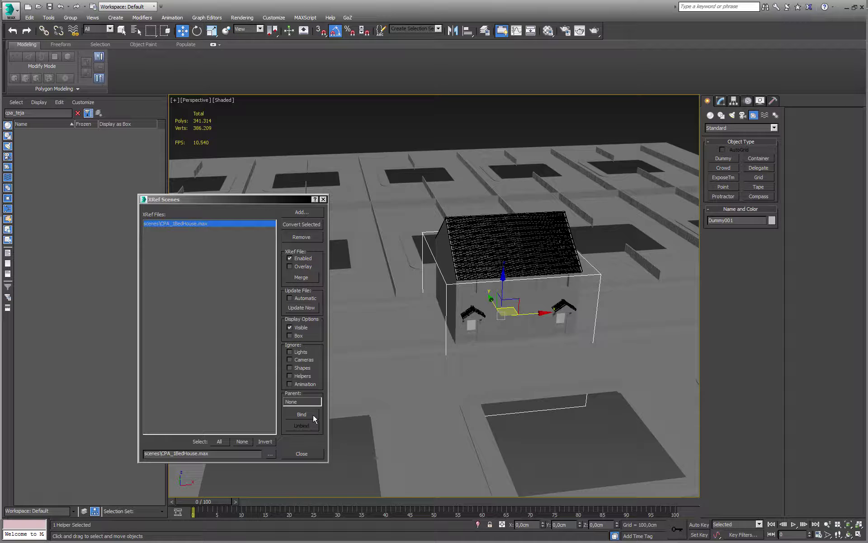
{"action": "left_click", "coordinate": [312, 415]}
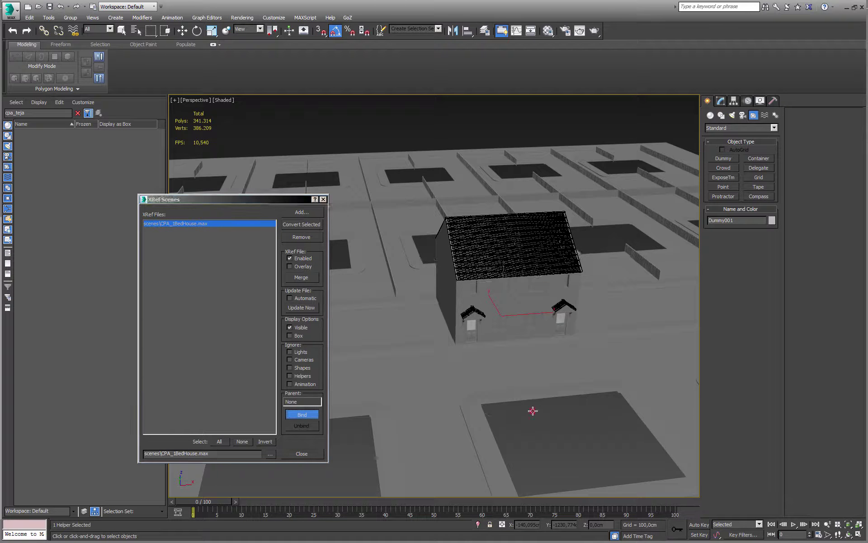
{"action": "left_click", "coordinate": [520, 313]}
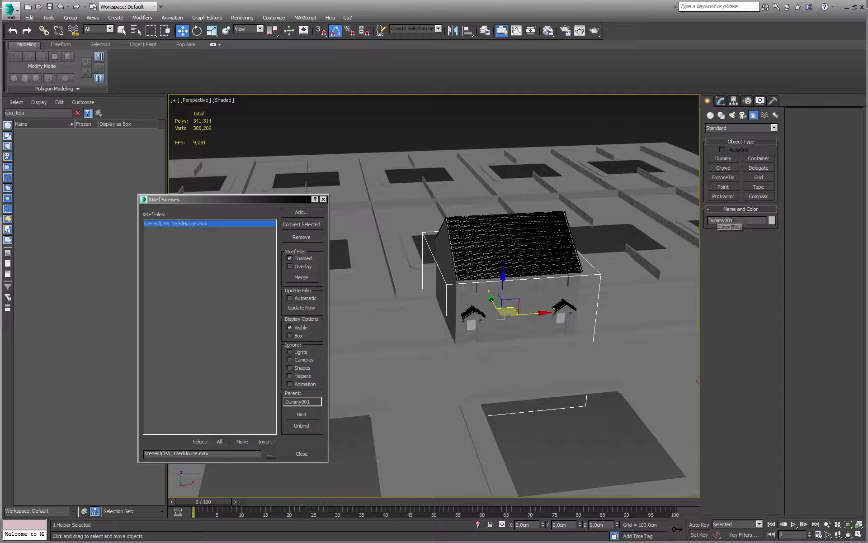
Try moving the dummy across the ground with its bound house, and undo the move.
{"action": "middle_click_drag", "start_coordinate": [530, 313], "coordinate": [538, 339], "text": "alt"}
{"action": "middle_click_drag", "start_coordinate": [513, 304], "coordinate": [516, 312], "text": "alt"}
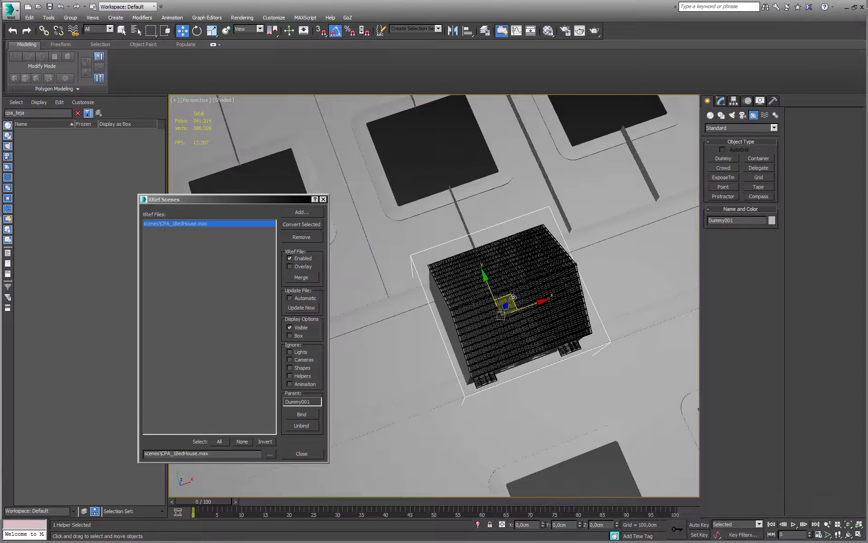
{"action": "left_click_drag", "start_coordinate": [515, 312], "coordinate": [512, 236]}
{"action": "middle_click_drag", "start_coordinate": [511, 236], "coordinate": [509, 221], "text": "alt"}
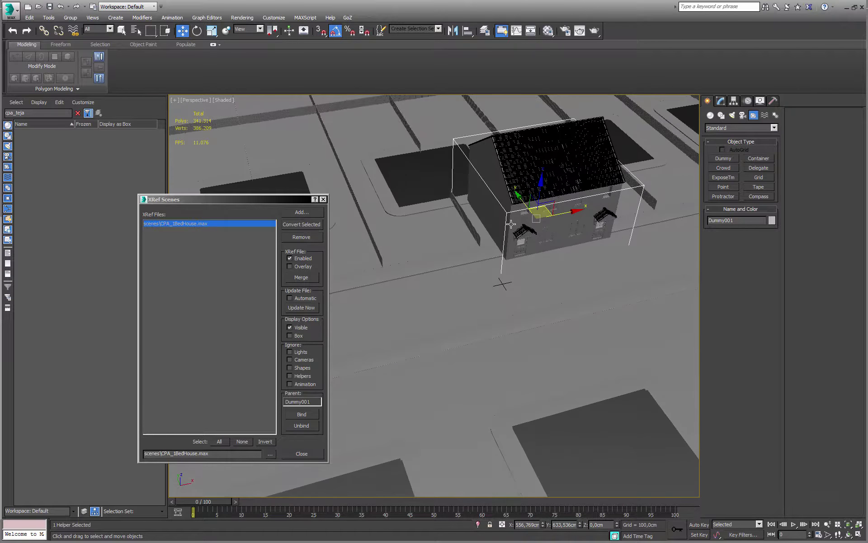
{"action": "key", "text": "ctrl+z"}
Move the dummy with its bound house along the Y axis to a position of 1500 cm.
{"action": "middle_click_drag", "start_coordinate": [517, 254], "coordinate": [519, 261], "text": "alt"}
{"action": "left_click_drag", "start_coordinate": [486, 263], "coordinate": [502, 284]}
{"action": "left_click_drag", "start_coordinate": [370, 135], "coordinate": [368, 133]}
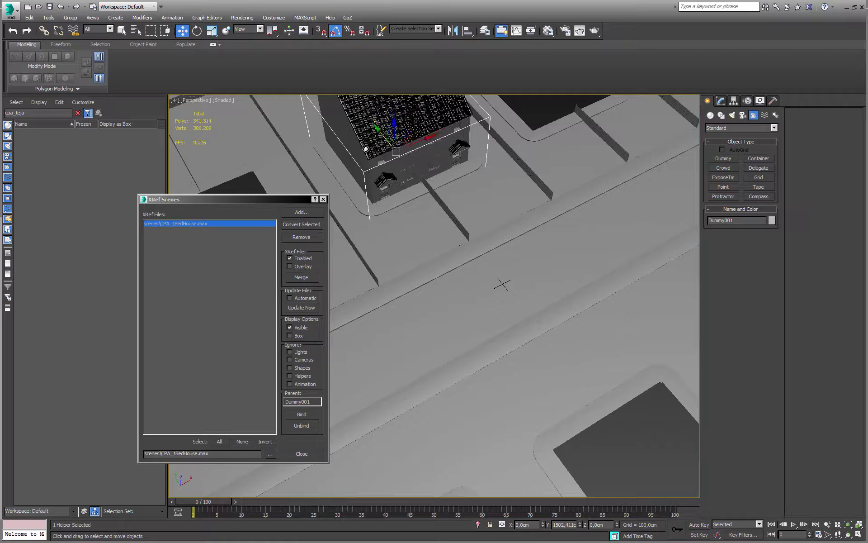
{"action": "left_click", "coordinate": [568, 525]}
{"action": "type", "text": "1500"}
{"action": "key", "text": "Return"}
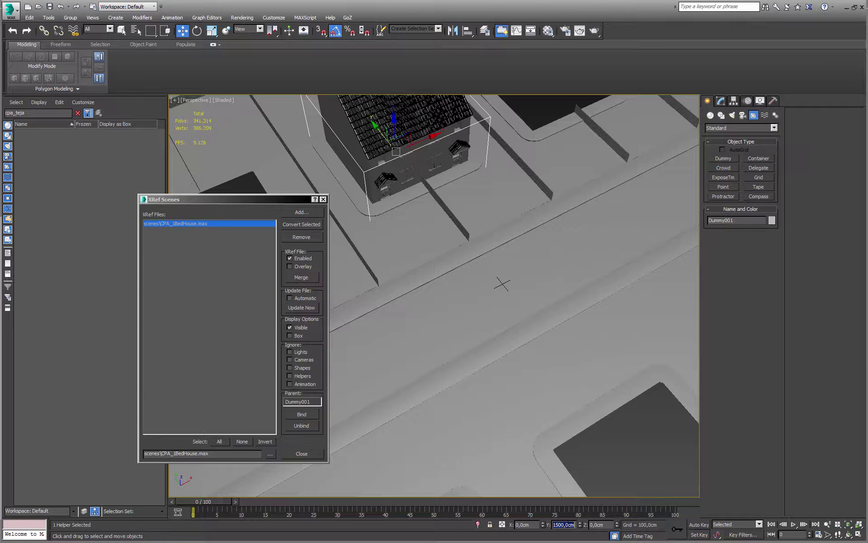
Bring CPA_1BedHouse.max from the project's scenes folder into the neighbourhood scene again as an XRef file.
{"action": "middle_click_drag", "start_coordinate": [467, 229], "coordinate": [459, 280]}
{"action": "scroll", "coordinate": [459, 280], "scroll_direction": "up", "scroll_amount": 2}
{"action": "mouse_move", "coordinate": [556, 348]}
{"action": "middle_mouse_down", "text": "alt"}
{"action": "mouse_move", "coordinate": [475, 283]}
{"action": "mouse_move", "coordinate": [550, 354]}
{"action": "mouse_move", "coordinate": [489, 359]}
{"action": "mouse_move", "coordinate": [548, 338]}
{"action": "middle_mouse_up", "text": "alt"}
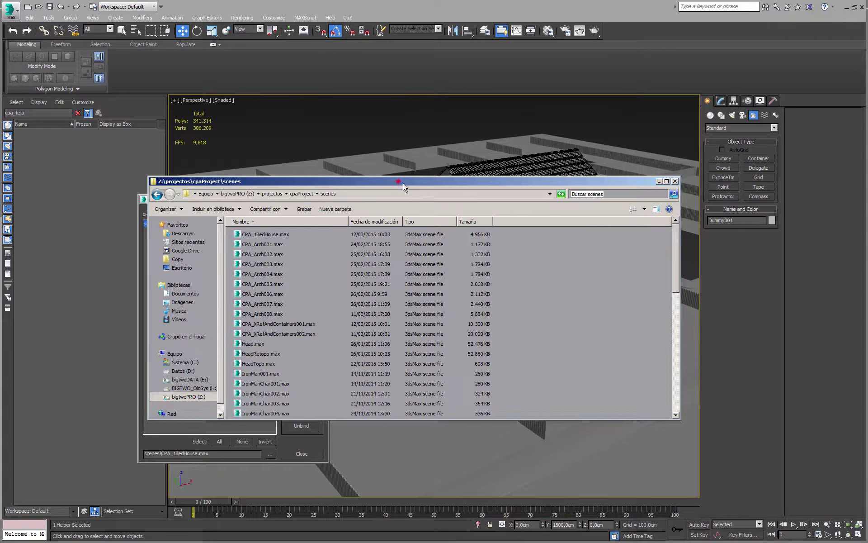
{"action": "left_click_drag", "start_coordinate": [403, 183], "coordinate": [659, 282]}
{"action": "left_click_drag", "start_coordinate": [529, 286], "coordinate": [609, 275]}
{"action": "left_click_drag", "start_coordinate": [600, 323], "coordinate": [398, 400]}
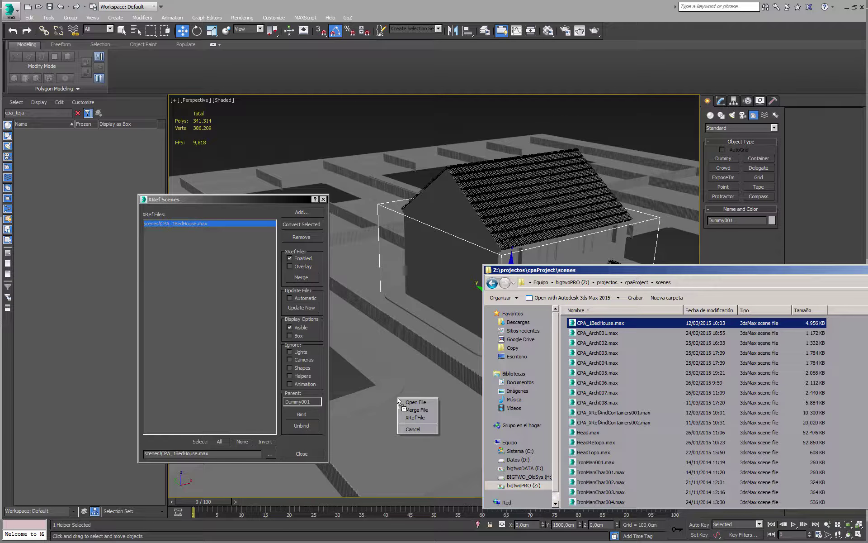
{"action": "left_click", "coordinate": [432, 418]}
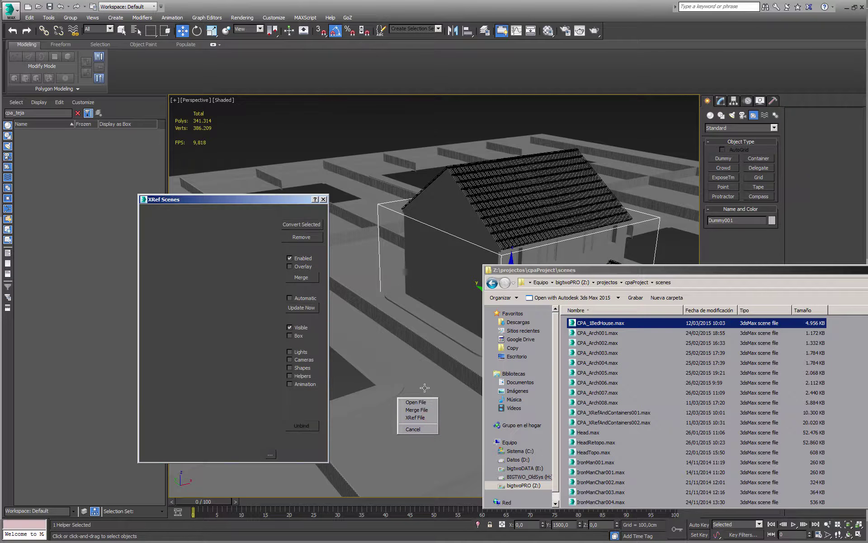
Clear the cpa_teja name filter from the object list and bind the second house XRef to Dummy002.
{"action": "scroll", "coordinate": [426, 334], "scroll_direction": "down", "scroll_amount": 5}
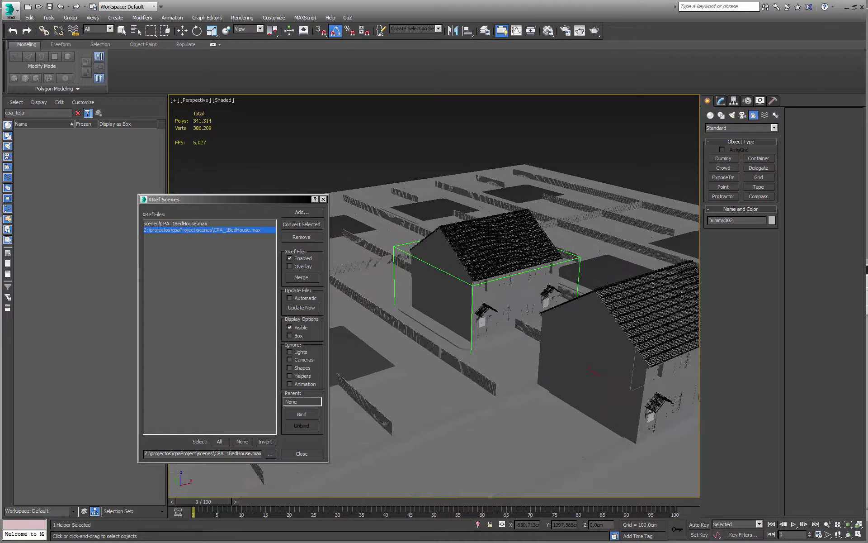
{"action": "left_click", "coordinate": [723, 158]}
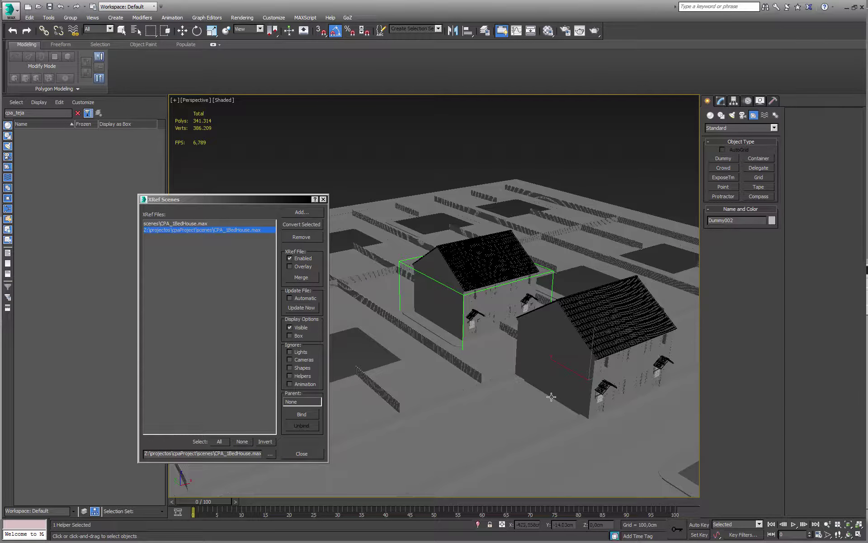
{"action": "mouse_move", "coordinate": [551, 395]}
{"action": "middle_mouse_down"}
{"action": "mouse_move", "coordinate": [426, 387]}
{"action": "mouse_move", "coordinate": [456, 391]}
{"action": "mouse_move", "coordinate": [473, 382]}
{"action": "middle_mouse_up"}
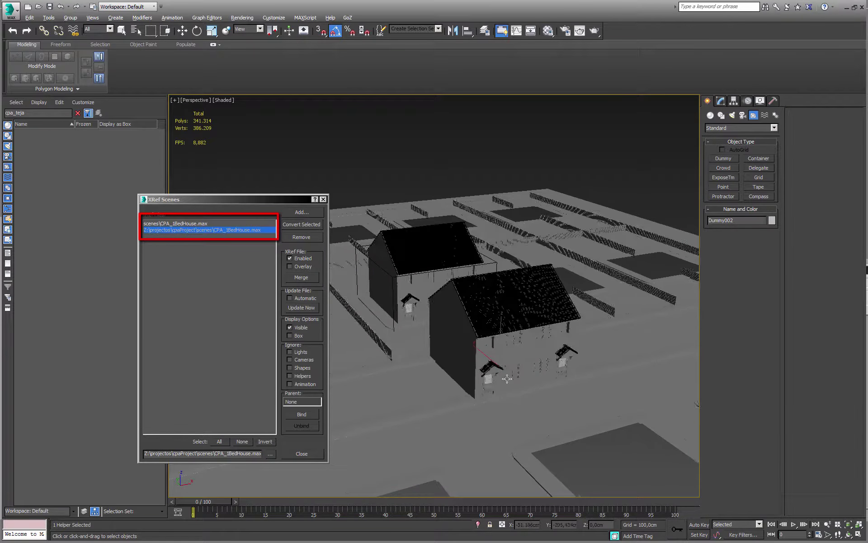
{"action": "scroll", "coordinate": [506, 378], "scroll_direction": "up", "scroll_amount": 2}
{"action": "scroll", "coordinate": [503, 377], "scroll_direction": "up", "scroll_amount": 1}
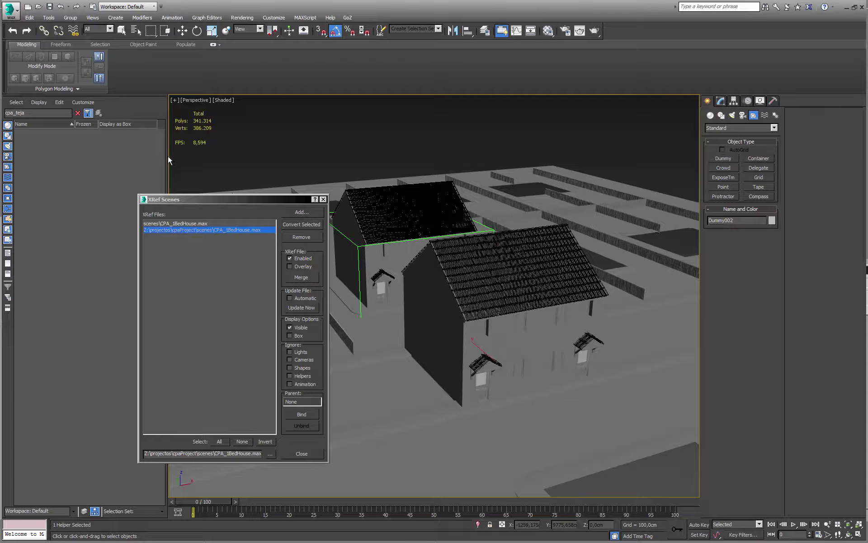
{"action": "left_click", "coordinate": [77, 113]}
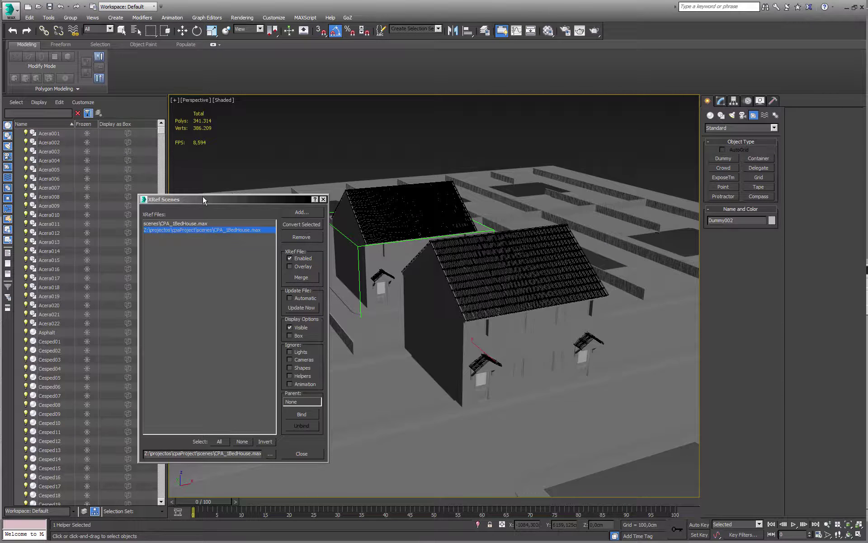
{"action": "left_click_drag", "start_coordinate": [203, 197], "coordinate": [285, 199]}
{"action": "left_click_drag", "start_coordinate": [161, 129], "coordinate": [160, 133]}
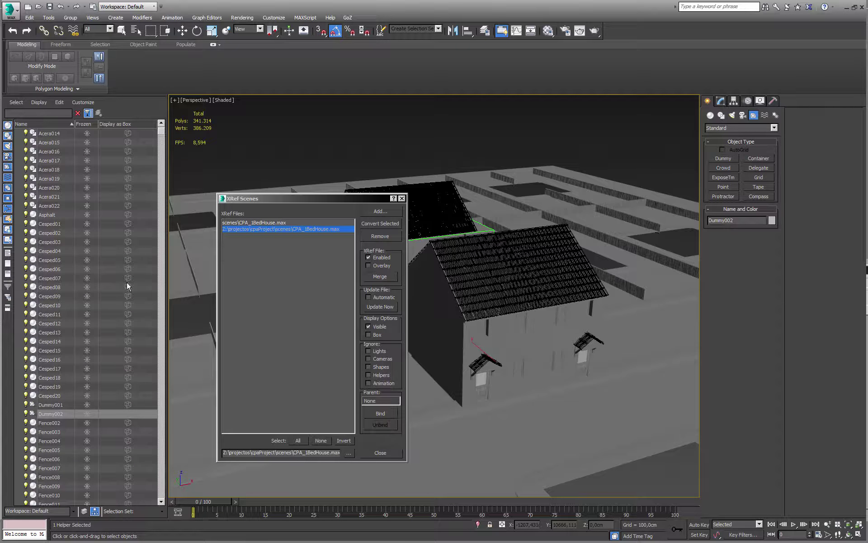
{"action": "left_click", "coordinate": [53, 414]}
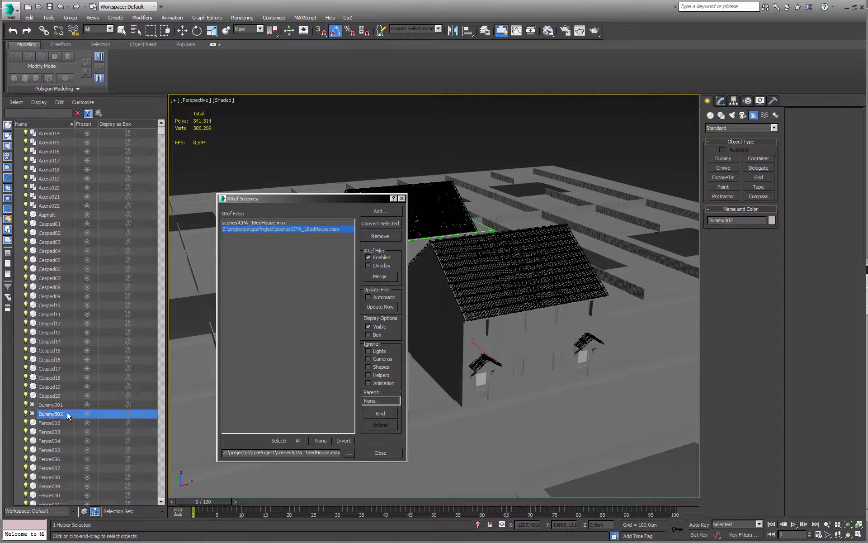
{"action": "left_click", "coordinate": [283, 229]}
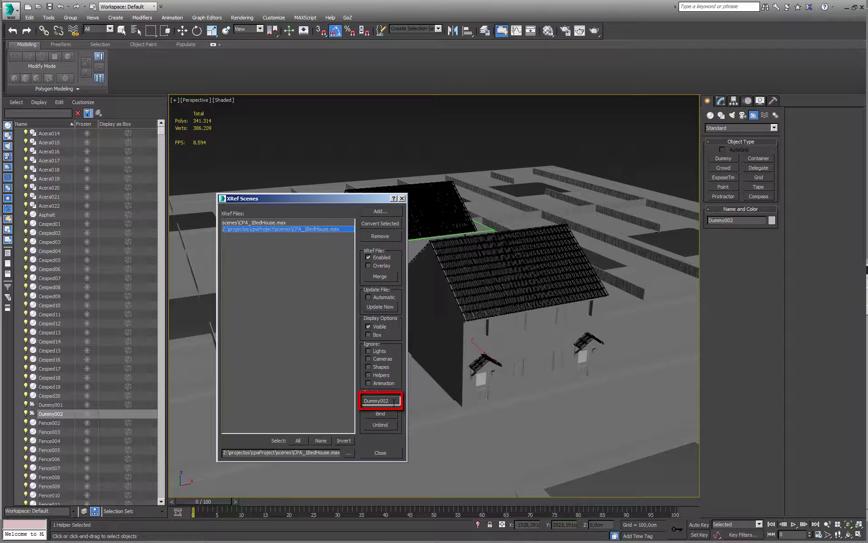
{"action": "left_click_drag", "start_coordinate": [350, 199], "coordinate": [306, 191]}
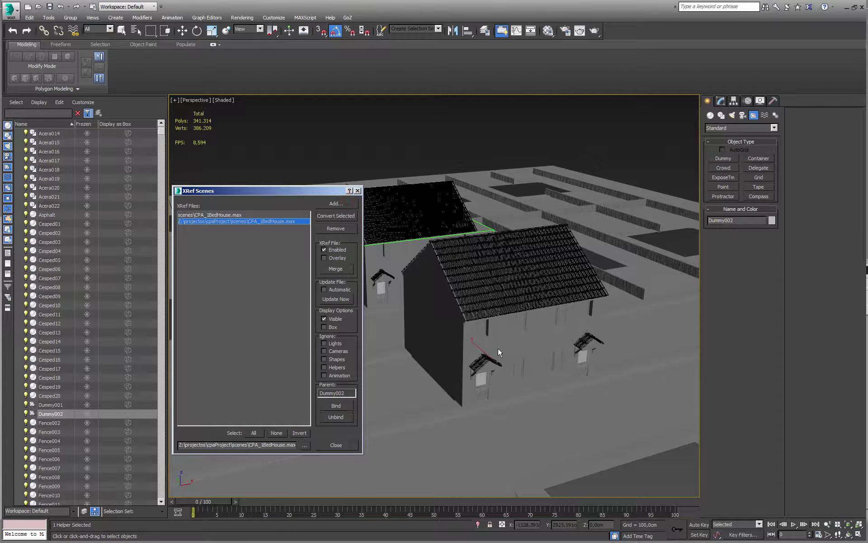
Switch the viewport to wireframe display and frame Dummy002 inside the second house, ready for moving.
{"action": "middle_click_drag", "start_coordinate": [498, 338], "coordinate": [491, 337]}
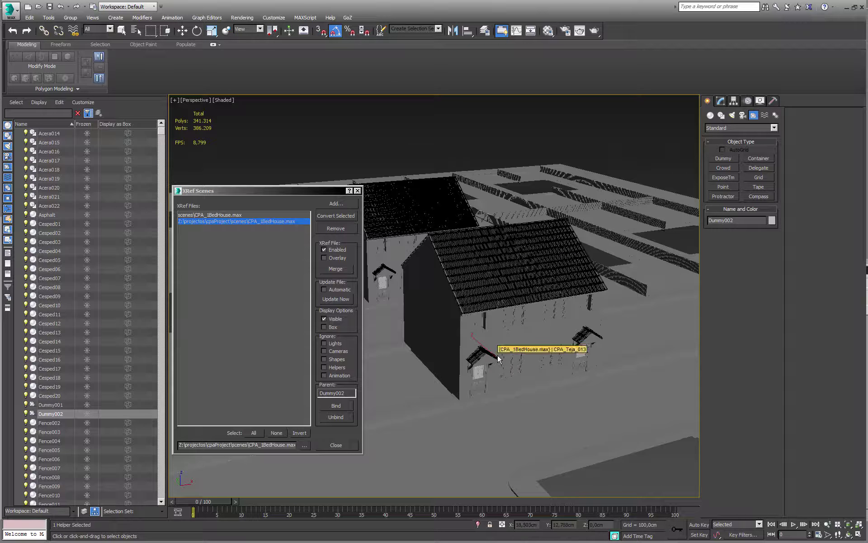
{"action": "key", "text": "F3"}
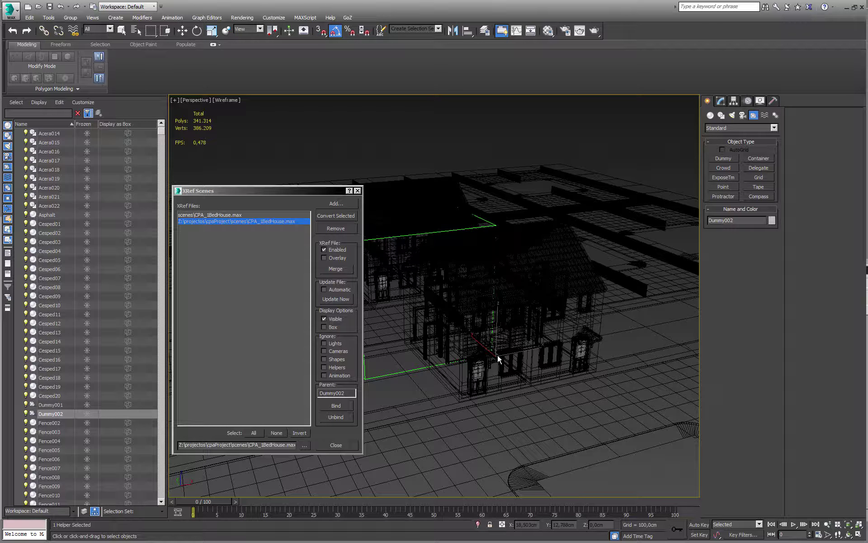
{"action": "key", "text": "w"}
{"action": "key", "text": "z"}
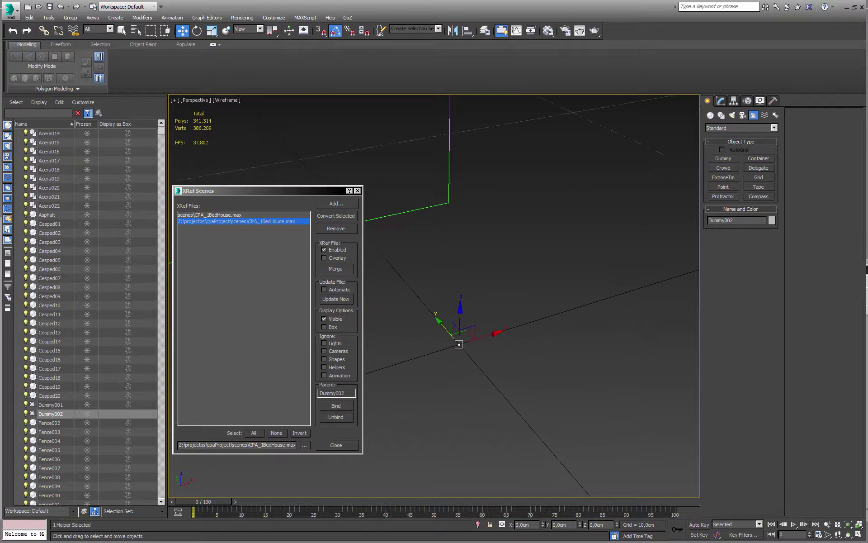
{"action": "scroll", "coordinate": [511, 347], "scroll_direction": "down", "scroll_amount": 8}
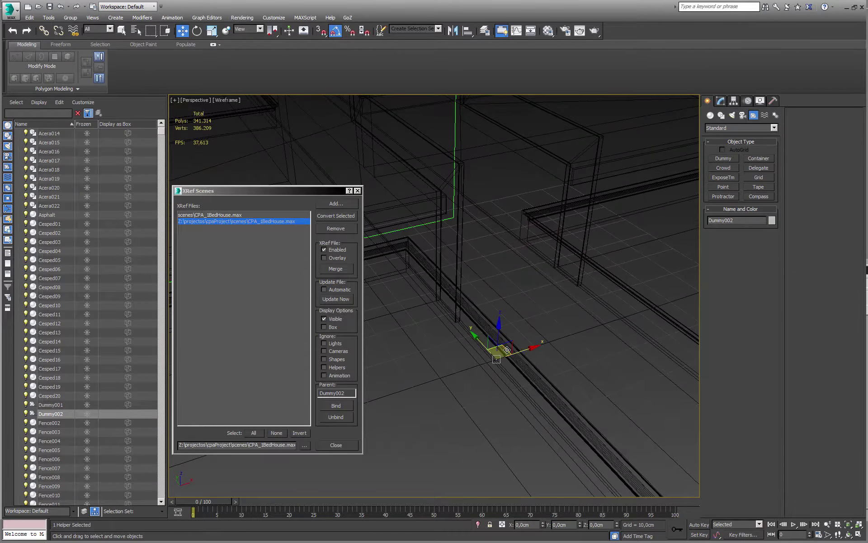
{"action": "scroll", "coordinate": [517, 338], "scroll_direction": "down", "scroll_amount": 4}
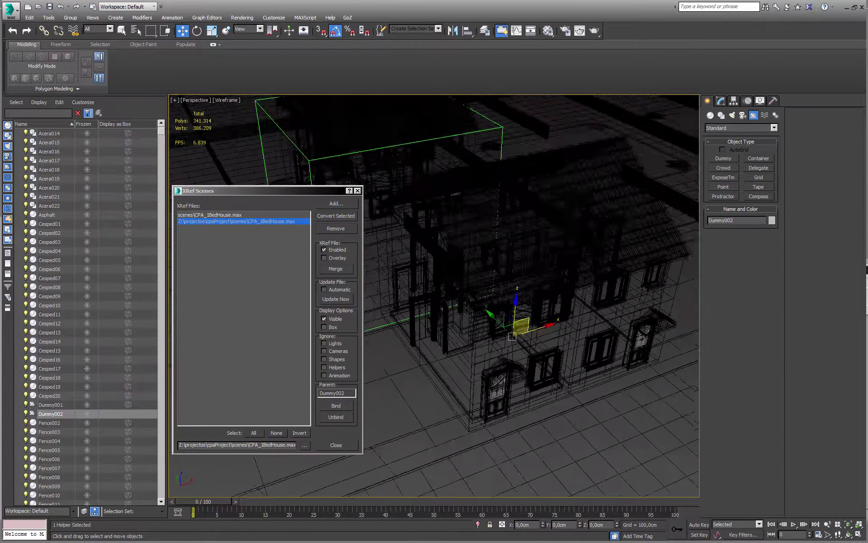
Try moving Dummy002 along the ground with the second house bound to it, and undo the move.
{"action": "scroll", "coordinate": [518, 338], "scroll_direction": "up", "scroll_amount": 3}
{"action": "scroll", "coordinate": [518, 338], "scroll_direction": "down", "scroll_amount": 5}
{"action": "middle_click_drag", "start_coordinate": [564, 331], "coordinate": [494, 346], "text": "alt"}
{"action": "left_click_drag", "start_coordinate": [494, 346], "coordinate": [610, 349]}
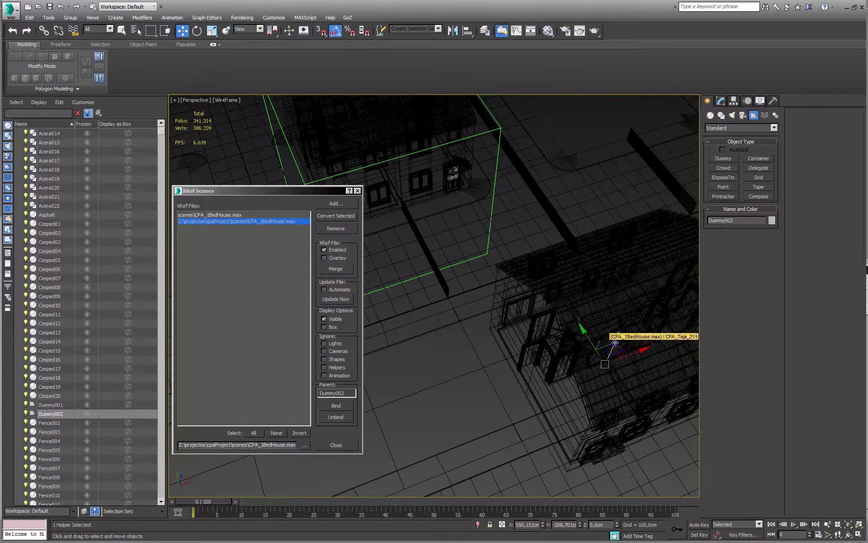
{"action": "key", "text": "ctrl+z"}
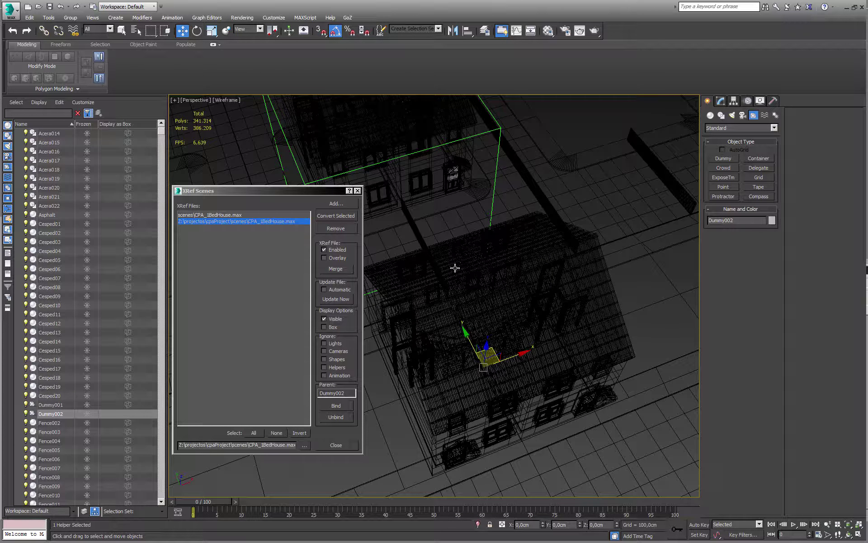
Return the viewport to shaded display and close the XRef Scenes manager.
{"action": "key", "text": "F3"}
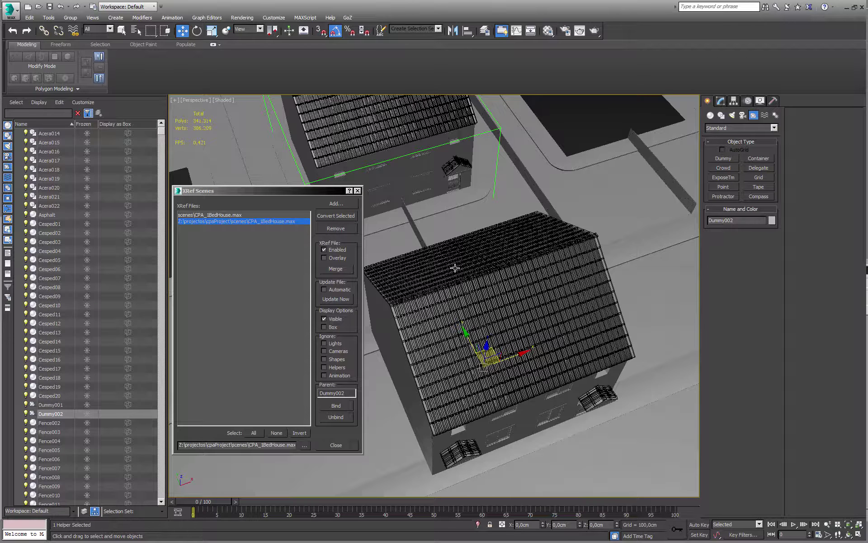
{"action": "left_click", "coordinate": [357, 191]}
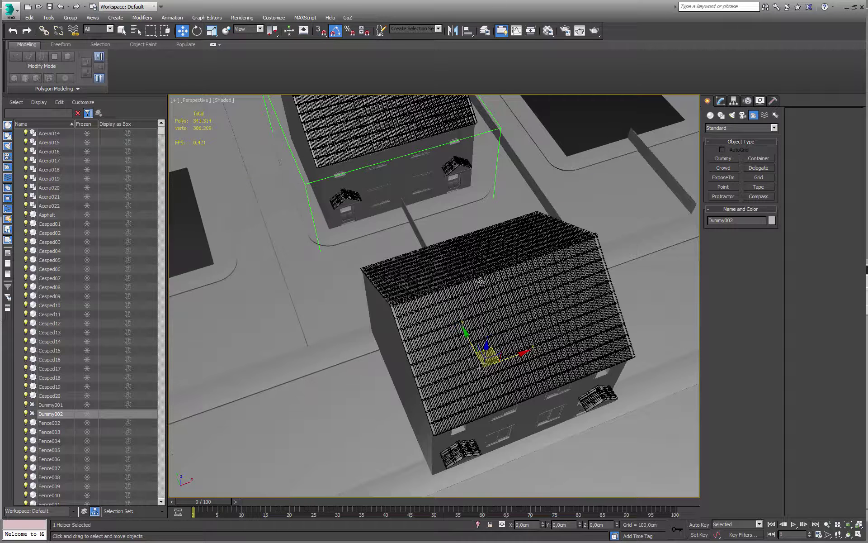
{"action": "scroll", "coordinate": [475, 318], "scroll_direction": "down", "scroll_amount": 4}
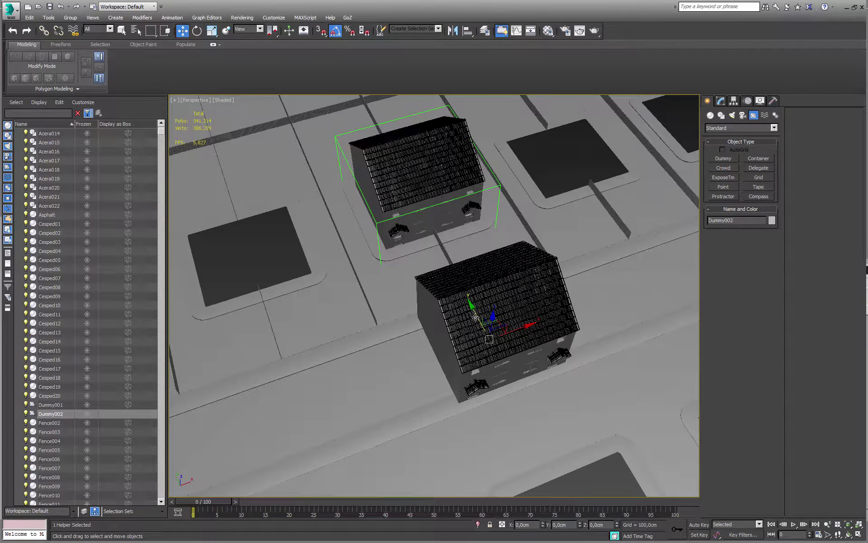
Move Dummy002 with its bound house along the Y axis onto the plot behind the first house.
{"action": "left_click_drag", "start_coordinate": [475, 317], "coordinate": [345, 170]}
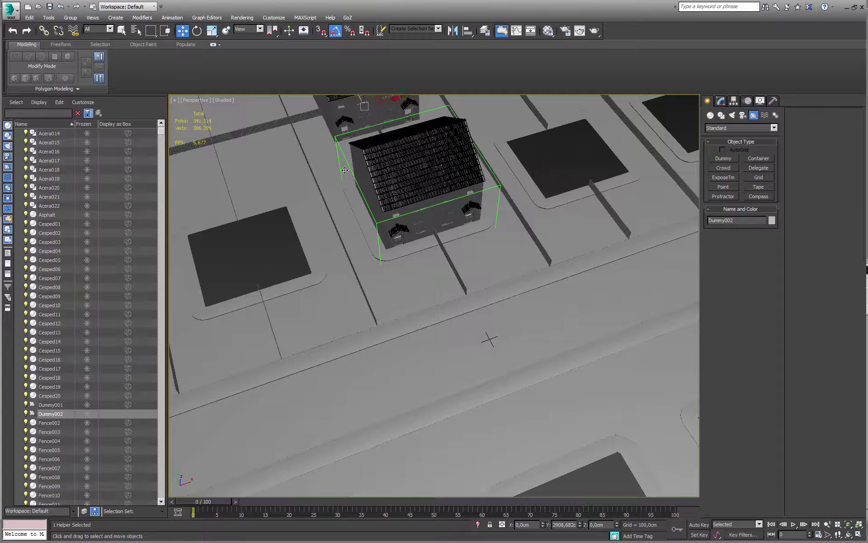
{"action": "middle_click_drag", "start_coordinate": [348, 181], "coordinate": [425, 330]}
{"action": "left_click_drag", "start_coordinate": [425, 249], "coordinate": [367, 159]}
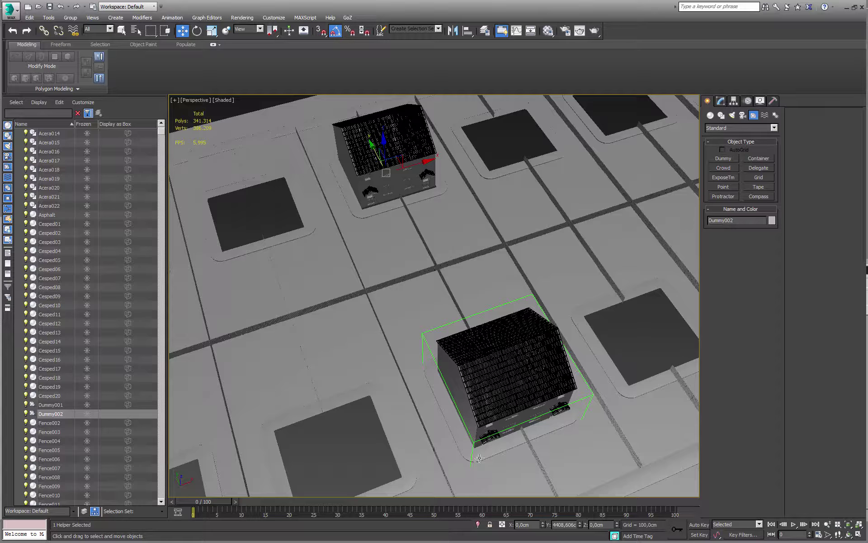
Adjust Dummy002's Y position to about 4361.5 cm so the second house sits on the rear plot's base.
{"action": "double_click", "coordinate": [570, 524]}
{"action": "type", "text": "4000"}
{"action": "key", "text": "Return"}
{"action": "middle_click_drag", "start_coordinate": [386, 194], "coordinate": [426, 197], "text": "alt"}
{"action": "left_click_drag", "start_coordinate": [366, 191], "coordinate": [337, 180]}
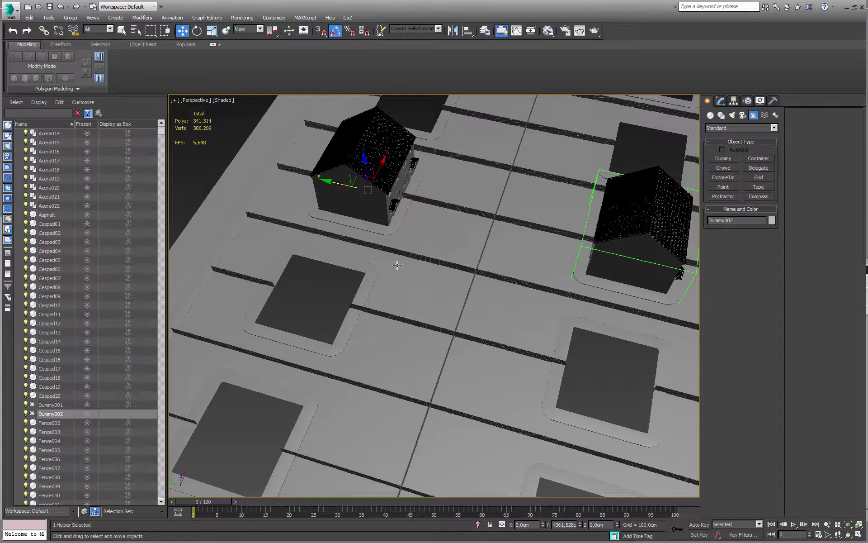
{"action": "middle_click_drag", "start_coordinate": [402, 253], "coordinate": [358, 222], "text": "alt"}
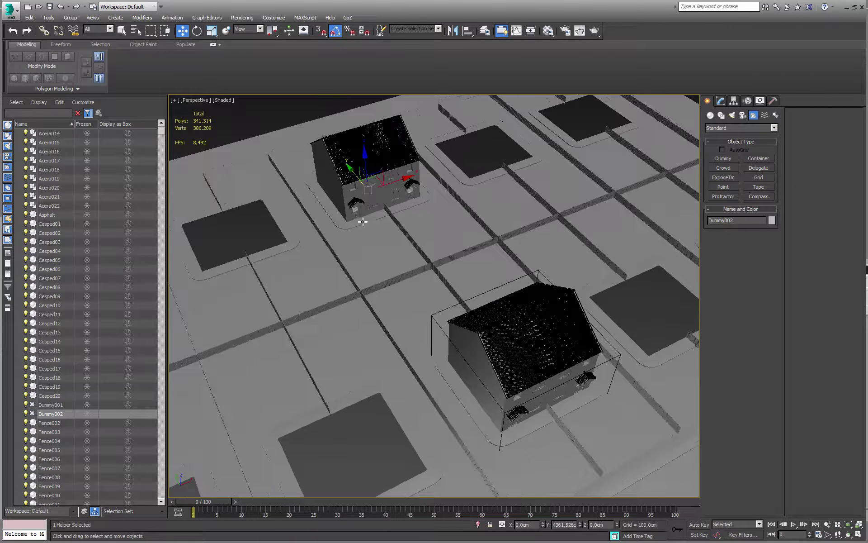
Check the second house against its plot up close and nudge Dummy002 along Y to about 4374.5 cm.
{"action": "scroll", "coordinate": [362, 220], "scroll_direction": "up", "scroll_amount": 3}
{"action": "middle_click_drag", "start_coordinate": [396, 253], "coordinate": [463, 349]}
{"action": "scroll", "coordinate": [420, 267], "scroll_direction": "up", "scroll_amount": 5}
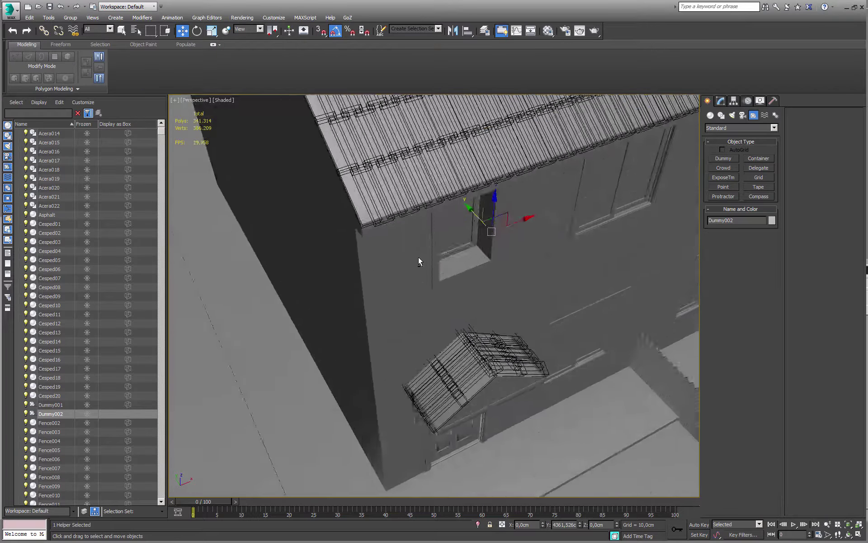
{"action": "middle_click_drag", "start_coordinate": [419, 257], "coordinate": [482, 234], "text": "alt"}
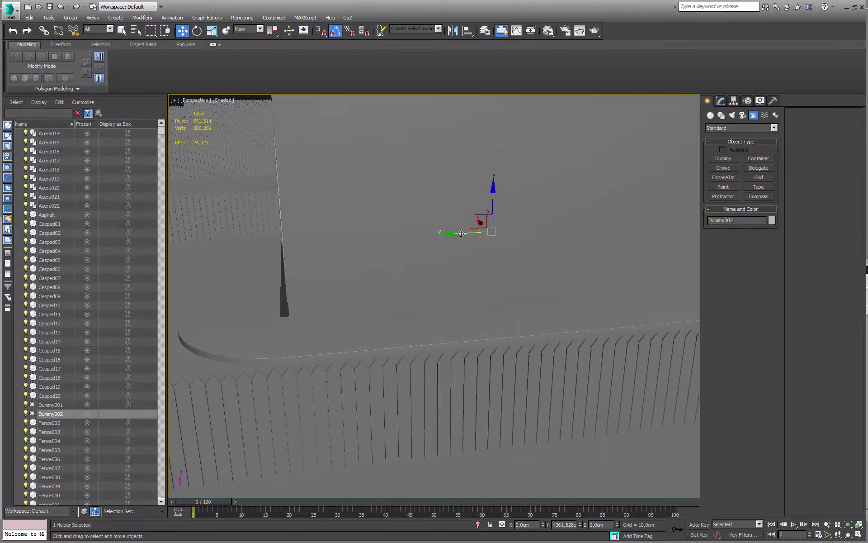
{"action": "left_click_drag", "start_coordinate": [460, 234], "coordinate": [451, 236]}
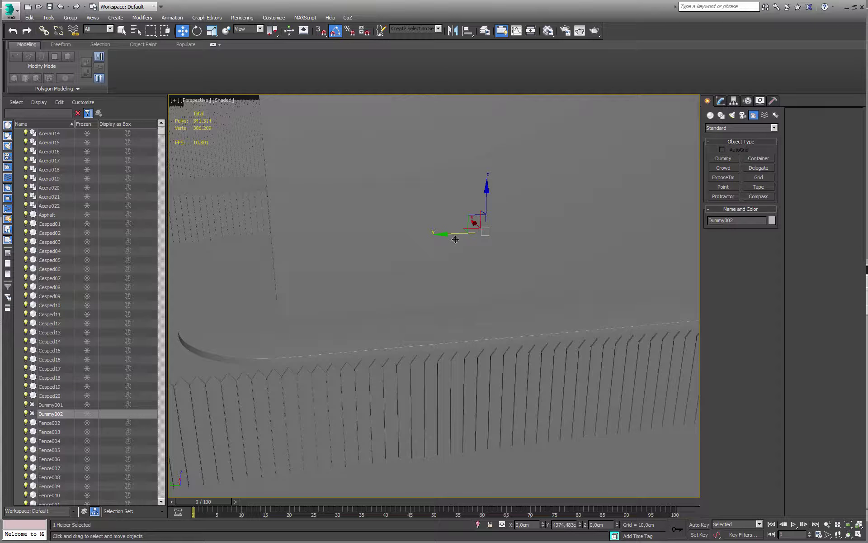
{"action": "middle_click_drag", "start_coordinate": [479, 258], "coordinate": [379, 291], "text": "alt"}
{"action": "scroll", "coordinate": [464, 259], "scroll_direction": "down", "scroll_amount": 4}
{"action": "scroll", "coordinate": [378, 291], "scroll_direction": "down", "scroll_amount": 6}
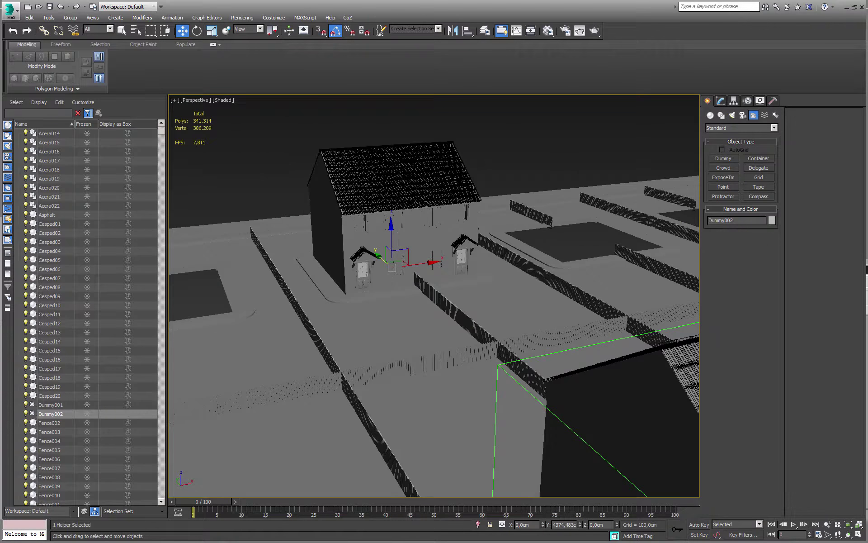
{"action": "middle_click_drag", "start_coordinate": [444, 281], "coordinate": [454, 267]}
{"action": "scroll", "coordinate": [454, 267], "scroll_direction": "down", "scroll_amount": 5}
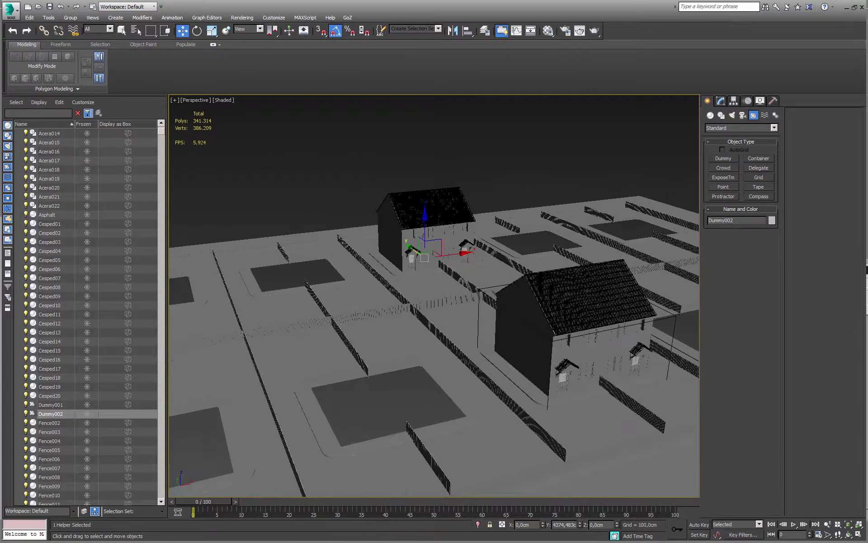
Rotate Dummy002 180 degrees about the Z axis to turn the second house around on its plot.
{"action": "key", "text": "e"}
{"action": "middle_click_drag", "start_coordinate": [423, 270], "coordinate": [436, 258], "text": "alt"}
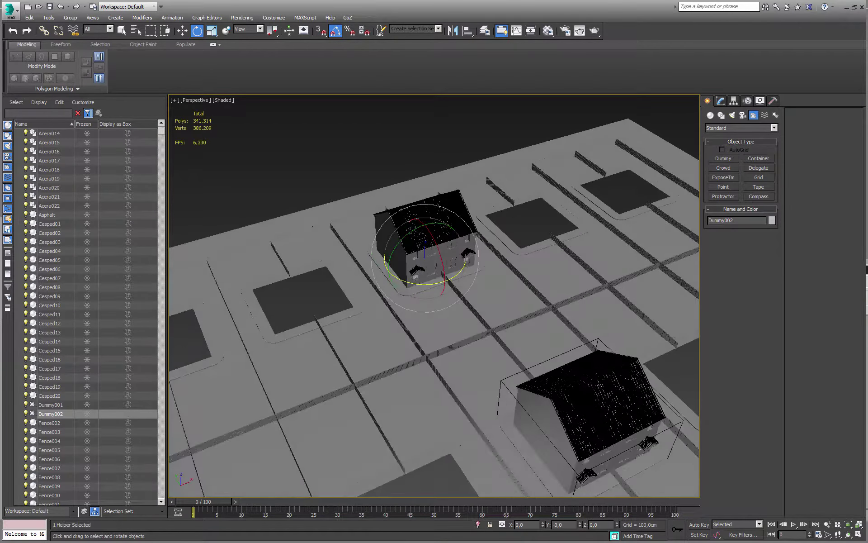
{"action": "scroll", "coordinate": [404, 274], "scroll_direction": "up", "scroll_amount": 5}
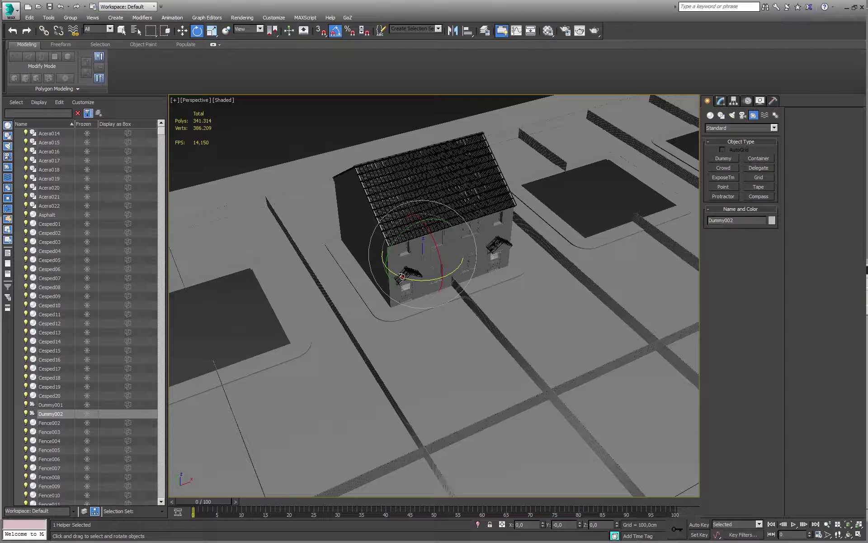
{"action": "left_click_drag", "start_coordinate": [402, 276], "coordinate": [481, 282]}
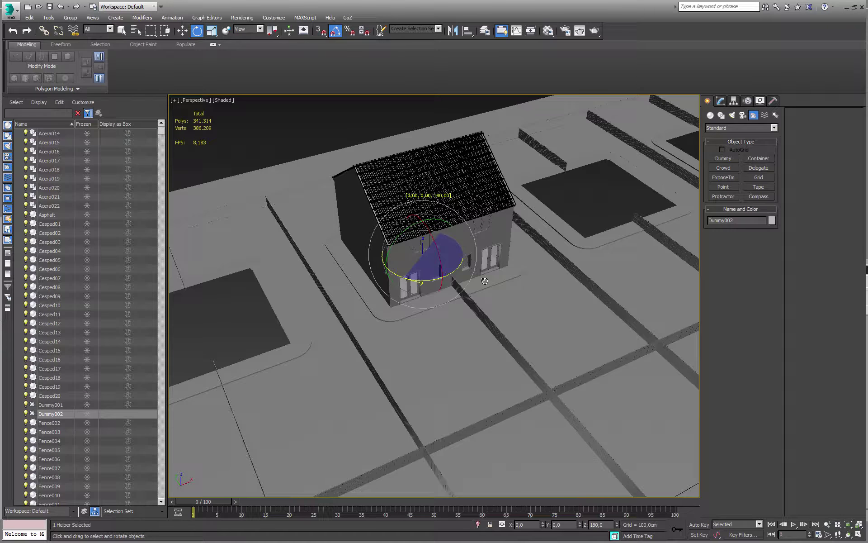
{"action": "left_click_drag", "start_coordinate": [484, 281], "coordinate": [485, 280]}
{"action": "middle_click_drag", "start_coordinate": [410, 287], "coordinate": [434, 317], "text": "alt"}
{"action": "scroll", "coordinate": [434, 296], "scroll_direction": "down", "scroll_amount": 5}
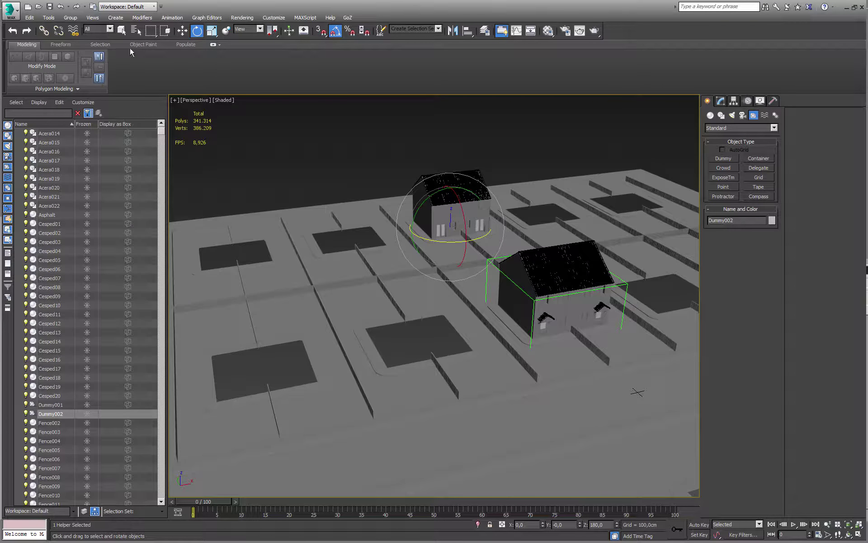
Save the neighbourhood scene and open the recent file CPA_1BedHouse.max.
{"action": "left_click", "coordinate": [49, 8]}
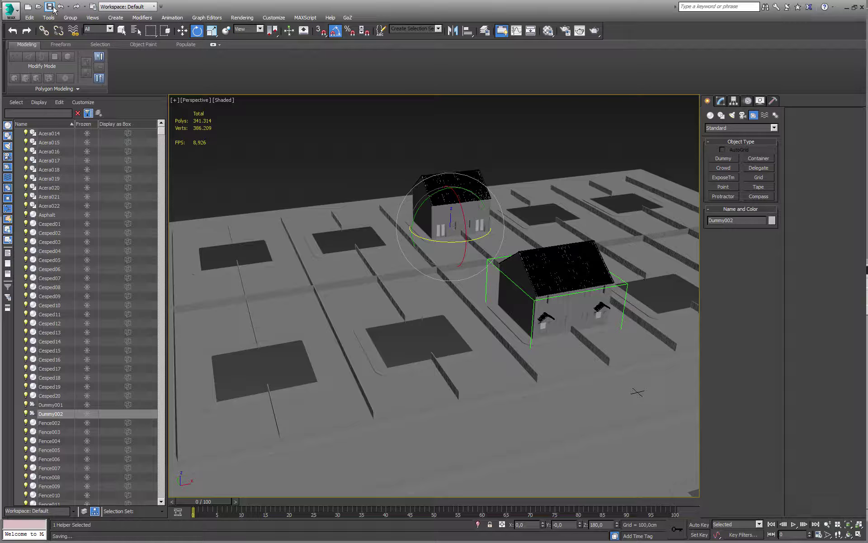
{"action": "left_click", "coordinate": [11, 10]}
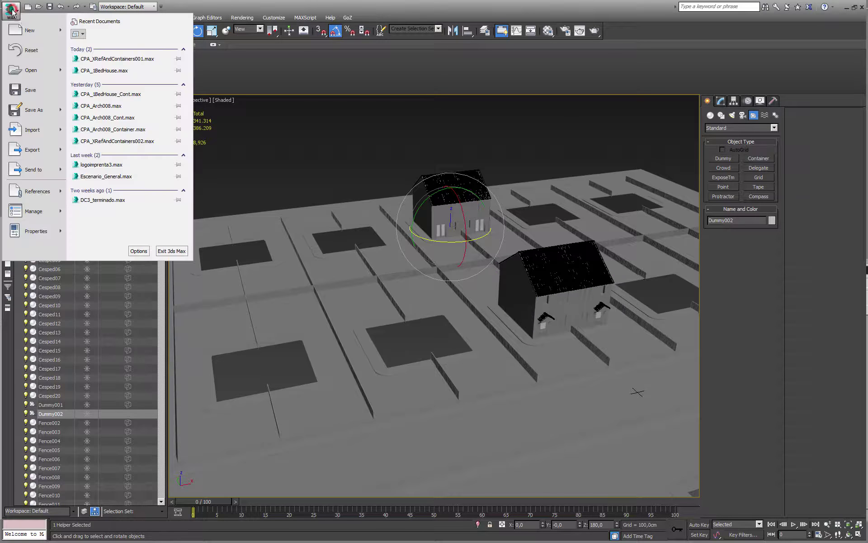
{"action": "left_click", "coordinate": [106, 70]}
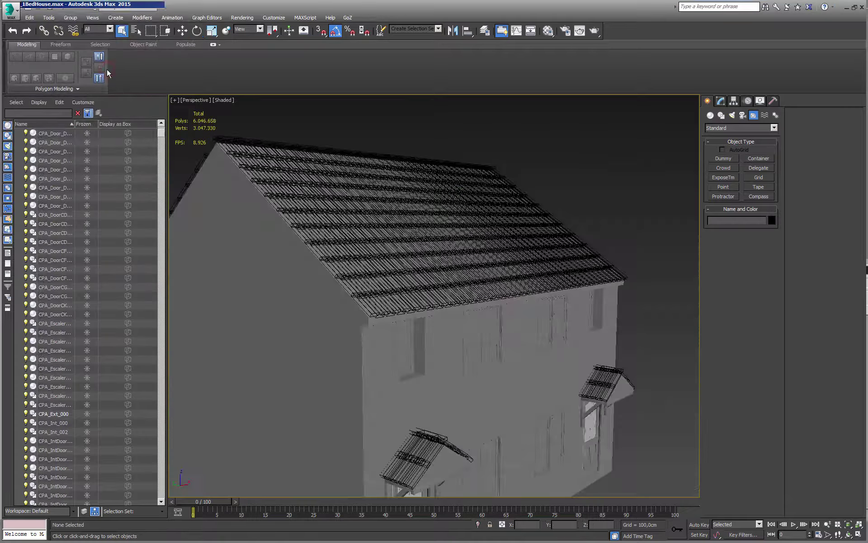
Create a Container helper about 760 cm in size at the base of the house.
{"action": "scroll", "coordinate": [362, 276], "scroll_direction": "down", "scroll_amount": 3}
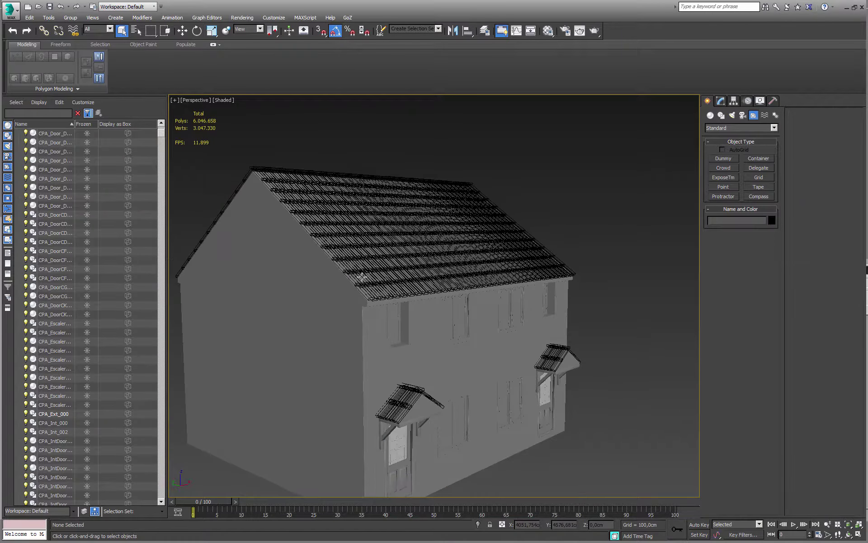
{"action": "middle_click_drag", "start_coordinate": [361, 277], "coordinate": [357, 257], "text": "alt"}
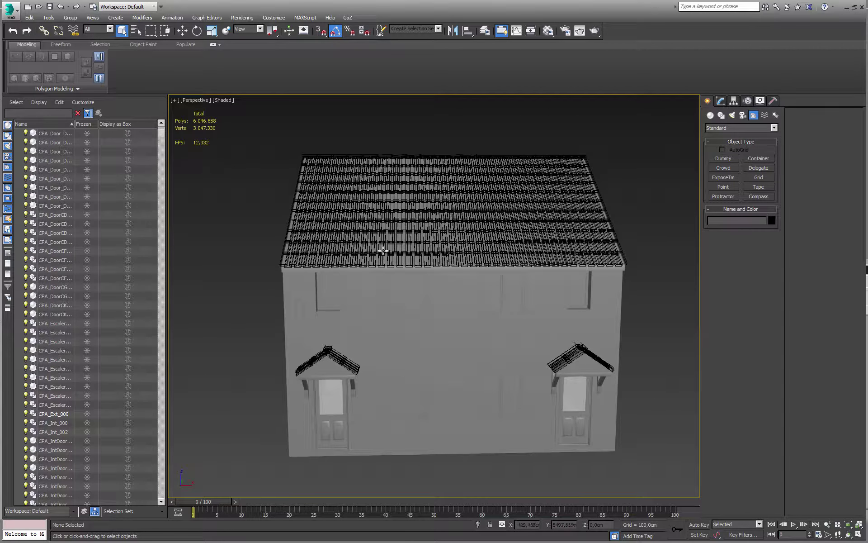
{"action": "scroll", "coordinate": [382, 250], "scroll_direction": "down", "scroll_amount": 3}
{"action": "middle_click_drag", "start_coordinate": [366, 259], "coordinate": [354, 249]}
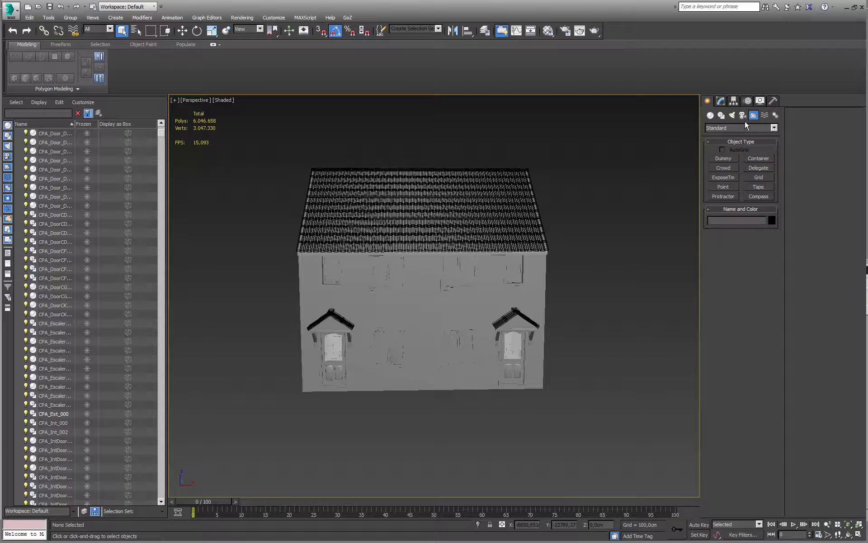
{"action": "left_click", "coordinate": [767, 158]}
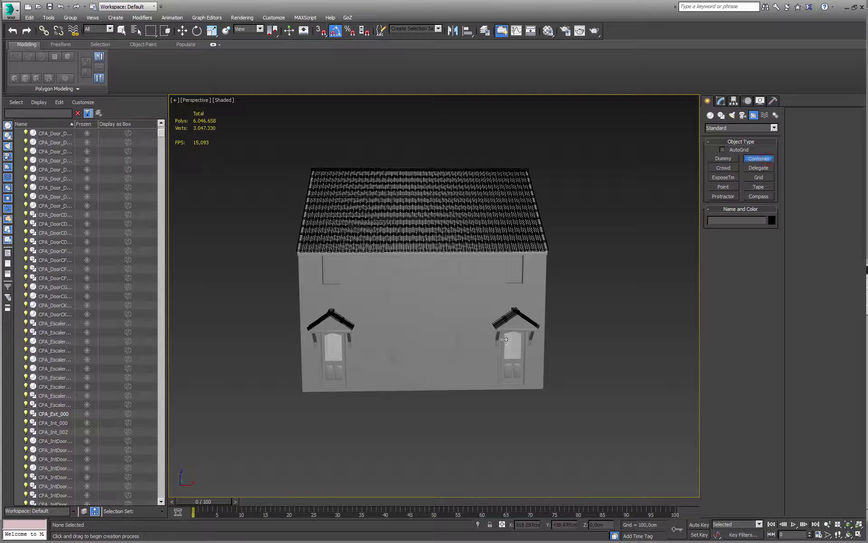
{"action": "left_click_drag", "start_coordinate": [409, 364], "coordinate": [466, 385]}
{"action": "left_click_drag", "start_coordinate": [584, 401], "coordinate": [609, 180]}
{"action": "middle_click_drag", "start_coordinate": [596, 213], "coordinate": [548, 256], "text": "alt"}
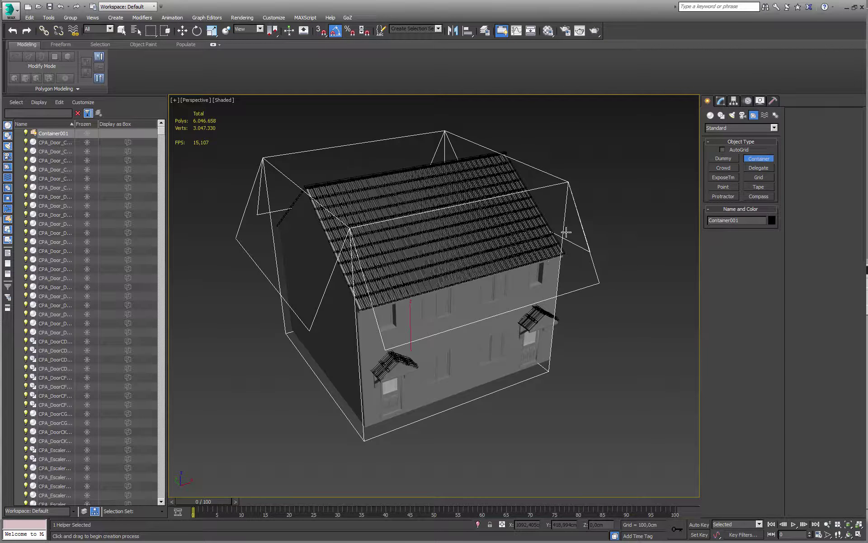
Set the container's display size to 200 cm.
{"action": "left_click", "coordinate": [720, 101]}
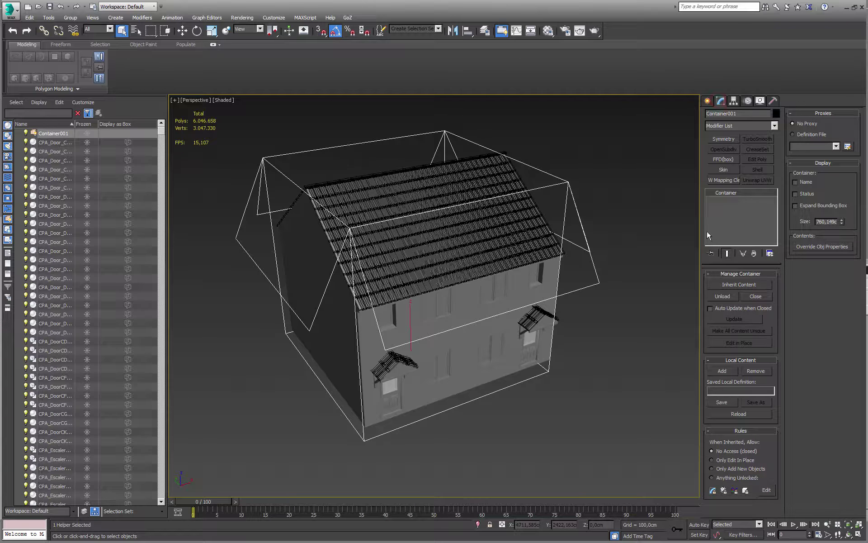
{"action": "double_click", "coordinate": [827, 221]}
{"action": "type", "text": "200"}
{"action": "key", "text": "Return"}
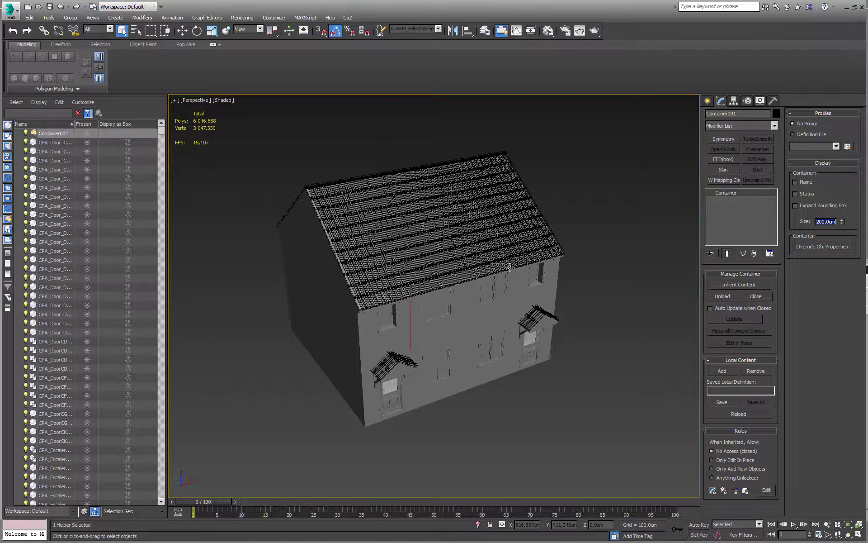
Centre the container at X 0 and Y 0 and raise it above the roof to a Z of about 811 cm.
{"action": "type", "text": "w"}
{"action": "left_click", "coordinate": [184, 32]}
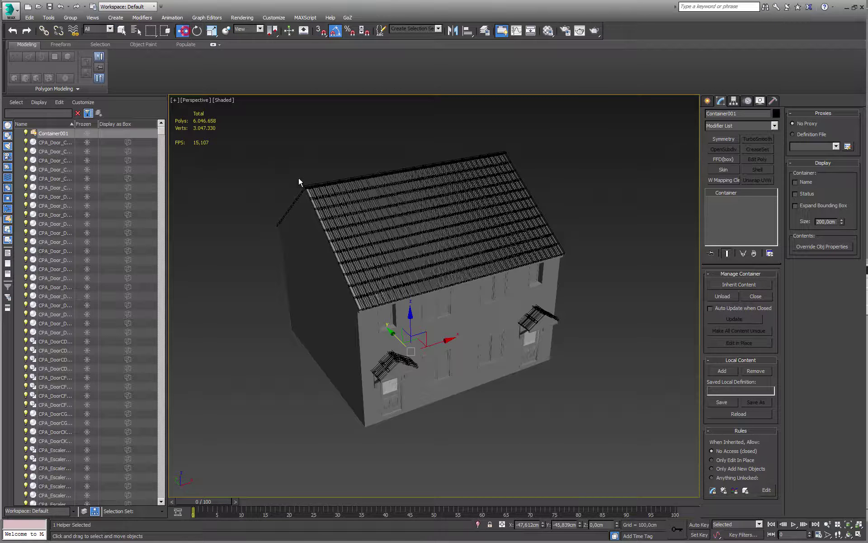
{"action": "right_click", "coordinate": [542, 524]}
{"action": "right_click", "coordinate": [579, 524]}
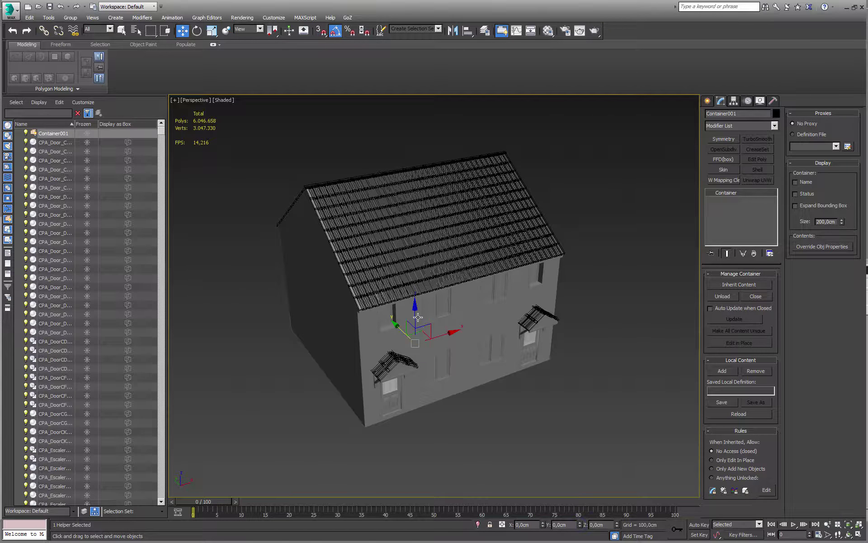
{"action": "left_click_drag", "start_coordinate": [415, 316], "coordinate": [411, 139]}
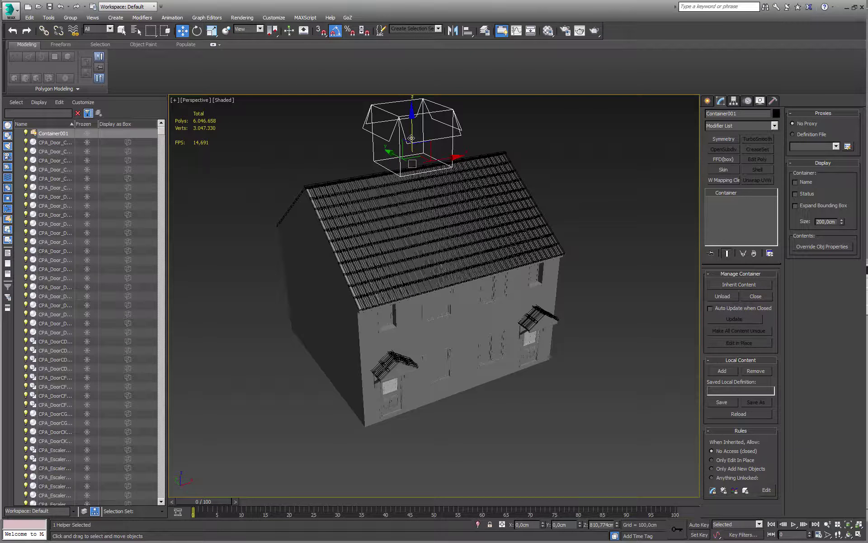
{"action": "middle_click_drag", "start_coordinate": [436, 198], "coordinate": [415, 198], "text": "alt"}
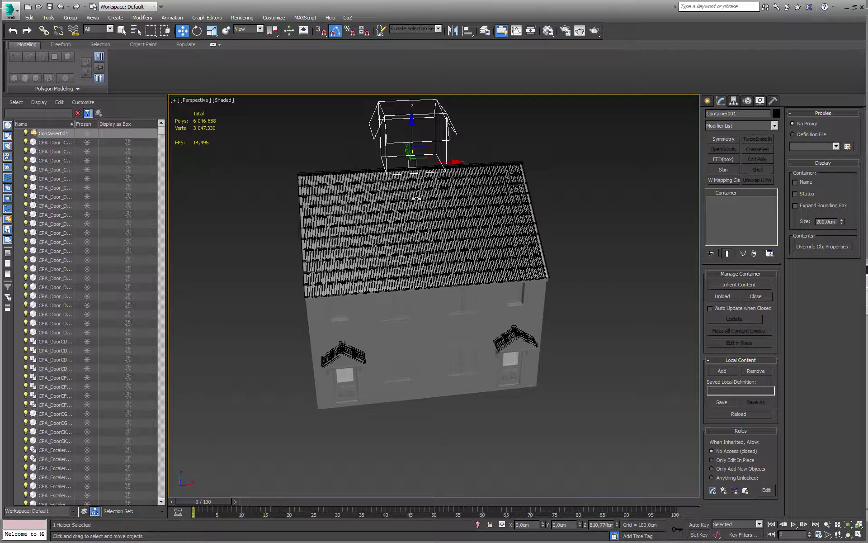
Add all the house objects to the container and close it, saving its definition as CPA_1BedHouse_Container001 in the scenes folder.
{"action": "left_click", "coordinate": [720, 372]}
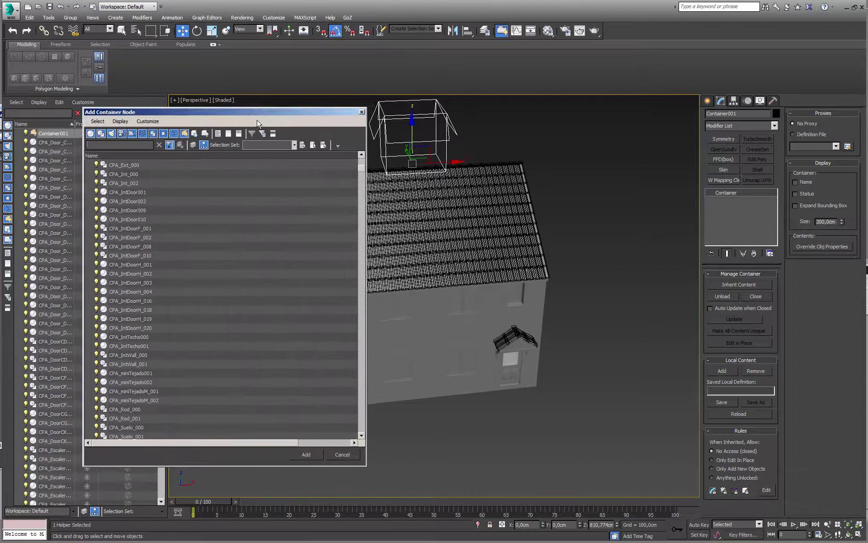
{"action": "left_click_drag", "start_coordinate": [244, 112], "coordinate": [236, 158]}
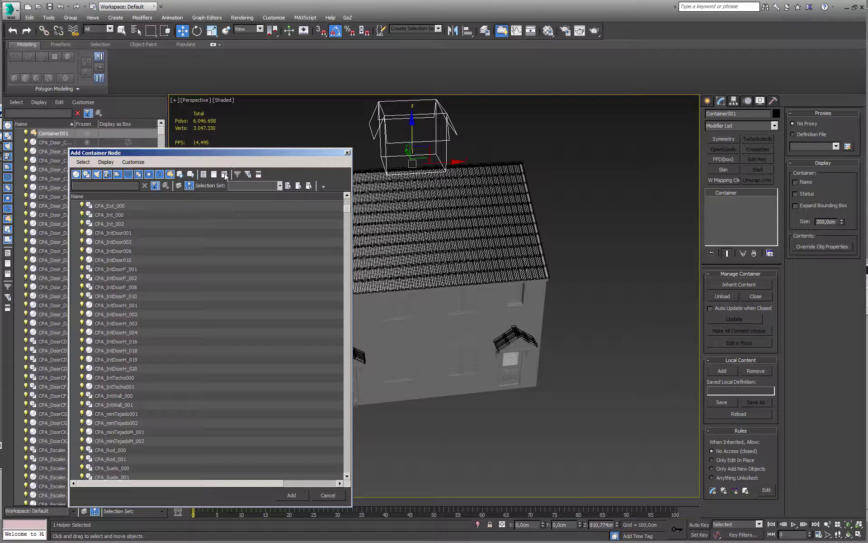
{"action": "left_click", "coordinate": [289, 186]}
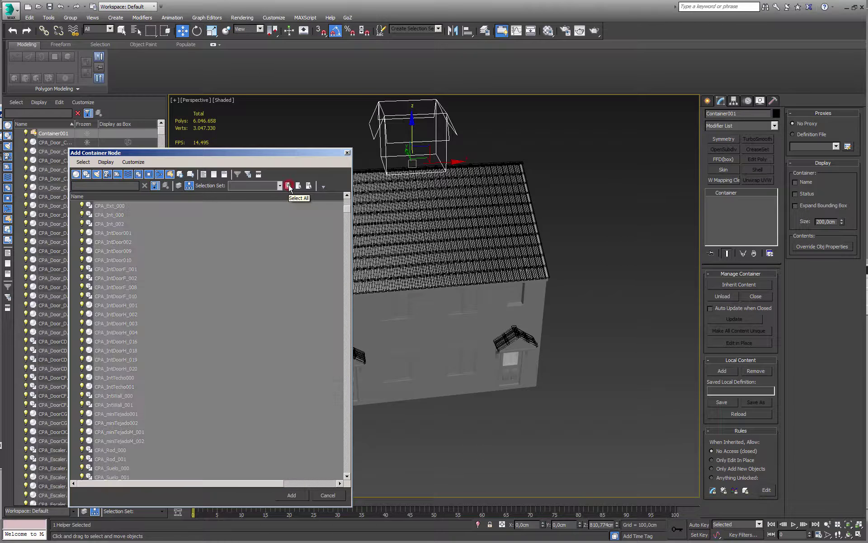
{"action": "left_click", "coordinate": [291, 495]}
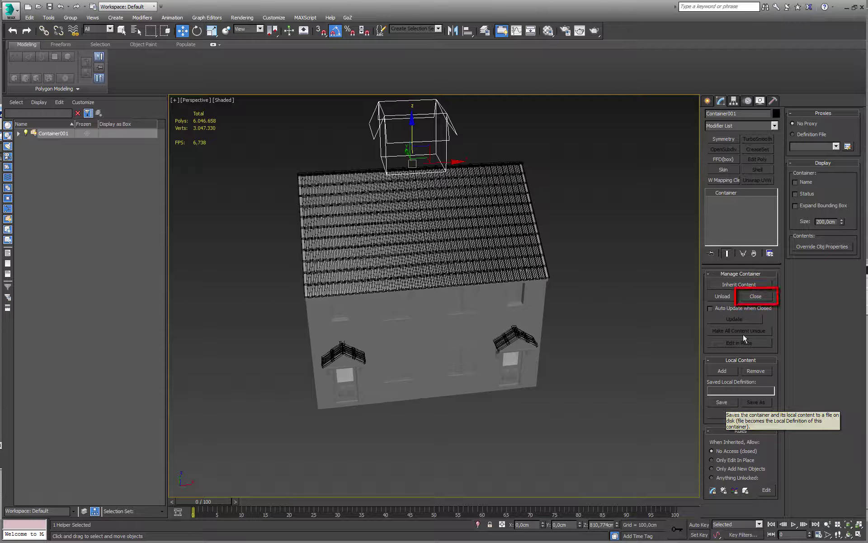
{"action": "left_click", "coordinate": [766, 295]}
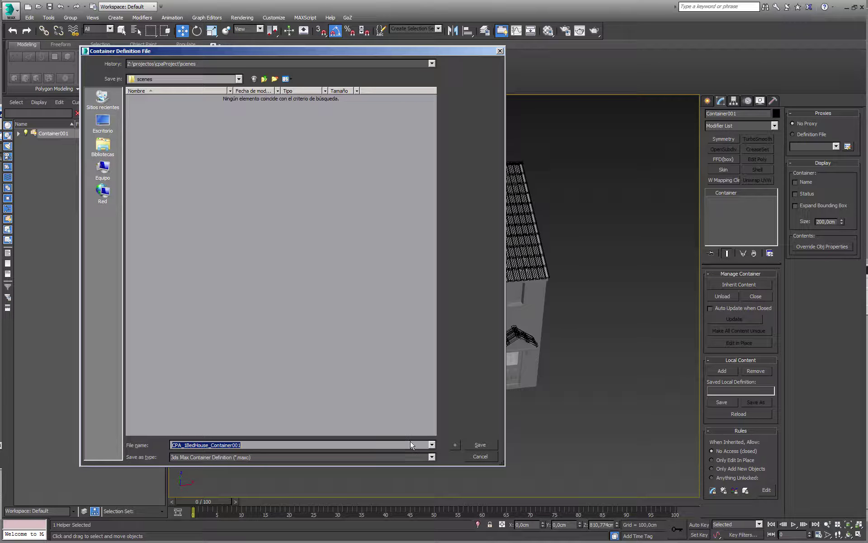
{"action": "left_click", "coordinate": [480, 444]}
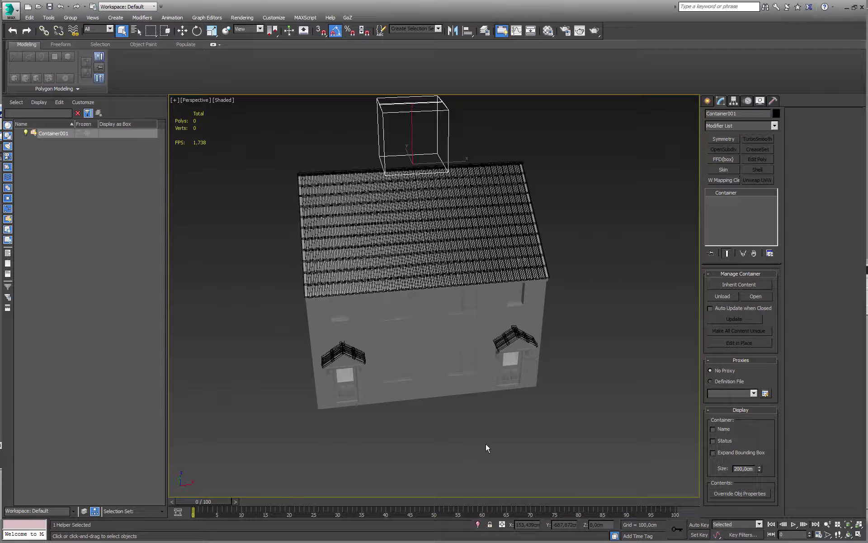
Try selecting the closed container's house geometry by area, and select the container box above the roof.
{"action": "left_click_drag", "start_coordinate": [275, 240], "coordinate": [423, 312]}
{"action": "left_click_drag", "start_coordinate": [243, 234], "coordinate": [436, 320]}
{"action": "middle_click_drag", "start_coordinate": [436, 323], "coordinate": [426, 299], "text": "alt"}
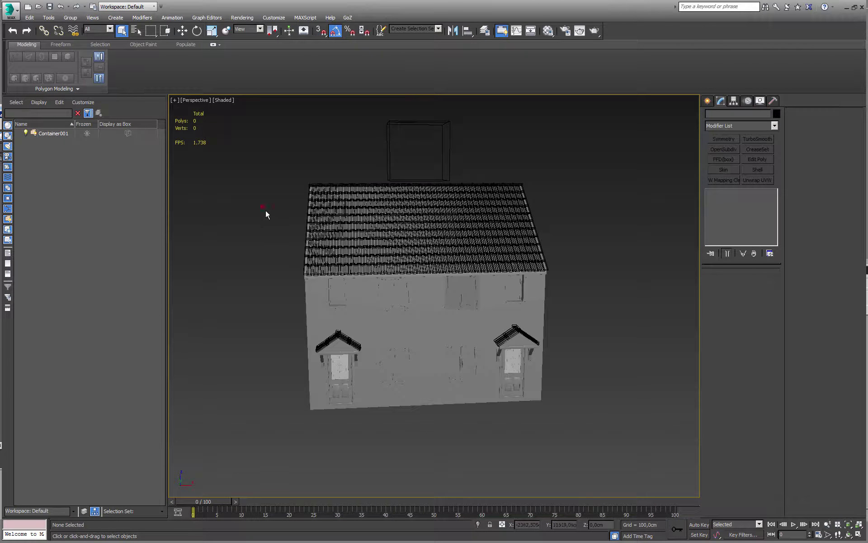
{"action": "left_click_drag", "start_coordinate": [263, 207], "coordinate": [539, 371]}
{"action": "left_click_drag", "start_coordinate": [483, 361], "coordinate": [484, 360]}
{"action": "left_click", "coordinate": [412, 173]}
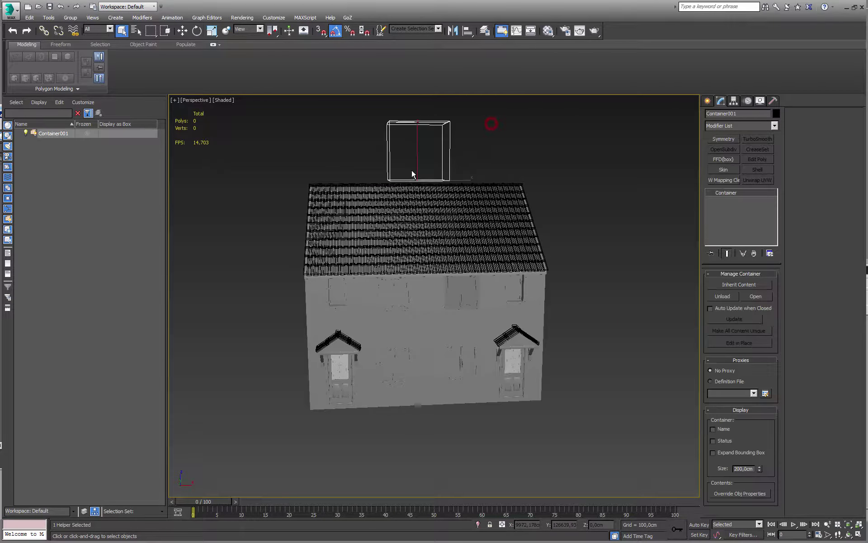
Try moving the container sideways along X together with its house, and undo the move.
{"action": "middle_click_drag", "start_coordinate": [357, 178], "coordinate": [370, 249], "text": "alt"}
{"action": "key", "text": "w"}
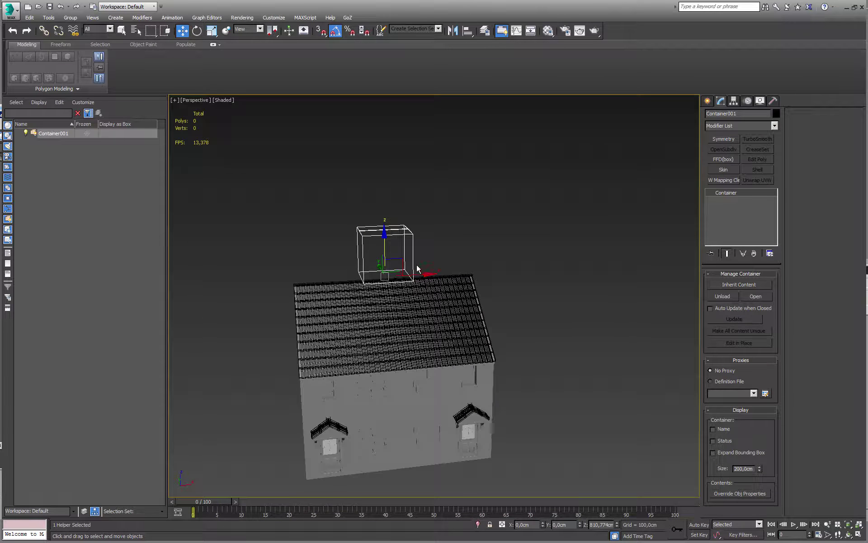
{"action": "left_click_drag", "start_coordinate": [413, 275], "coordinate": [493, 262]}
{"action": "middle_click_drag", "start_coordinate": [493, 262], "coordinate": [404, 270], "text": "alt"}
{"action": "key", "text": "ctrl+z"}
Clone the container and its house as one Copy named Container002, offset along X to about 1252 cm.
{"action": "scroll", "coordinate": [404, 270], "scroll_direction": "down", "scroll_amount": 3}
{"action": "middle_click_drag", "start_coordinate": [361, 284], "coordinate": [312, 278]}
{"action": "left_click_drag", "start_coordinate": [377, 268], "coordinate": [567, 267]}
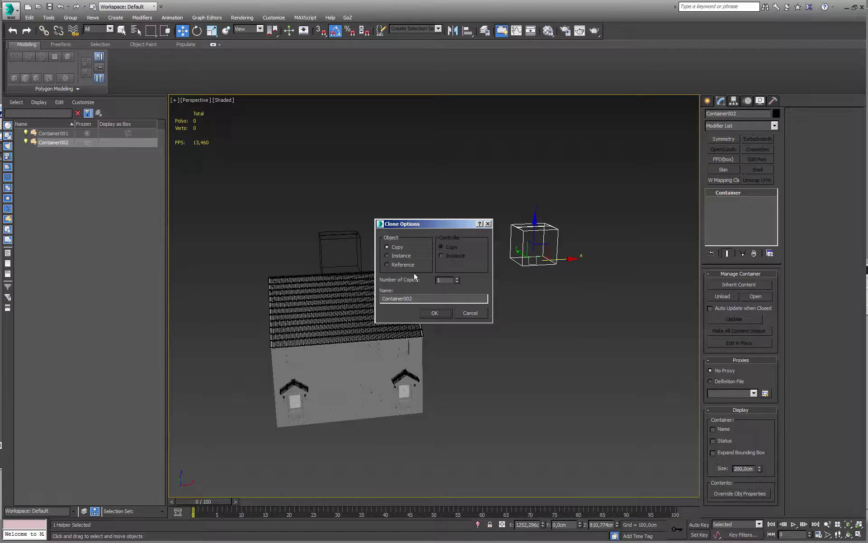
{"action": "left_click", "coordinate": [435, 312]}
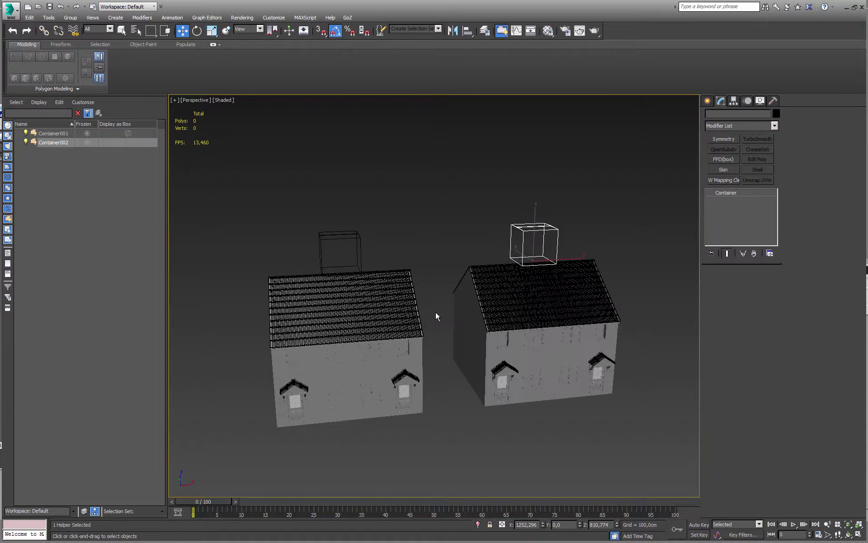
Delete the cloned container.
{"action": "key", "text": "q"}
{"action": "mouse_move", "coordinate": [417, 321]}
{"action": "middle_mouse_down", "text": "alt"}
{"action": "mouse_move", "coordinate": [484, 330]}
{"action": "mouse_move", "coordinate": [413, 320]}
{"action": "mouse_move", "coordinate": [409, 330]}
{"action": "middle_mouse_up", "text": "alt"}
{"action": "key", "text": "Delete"}
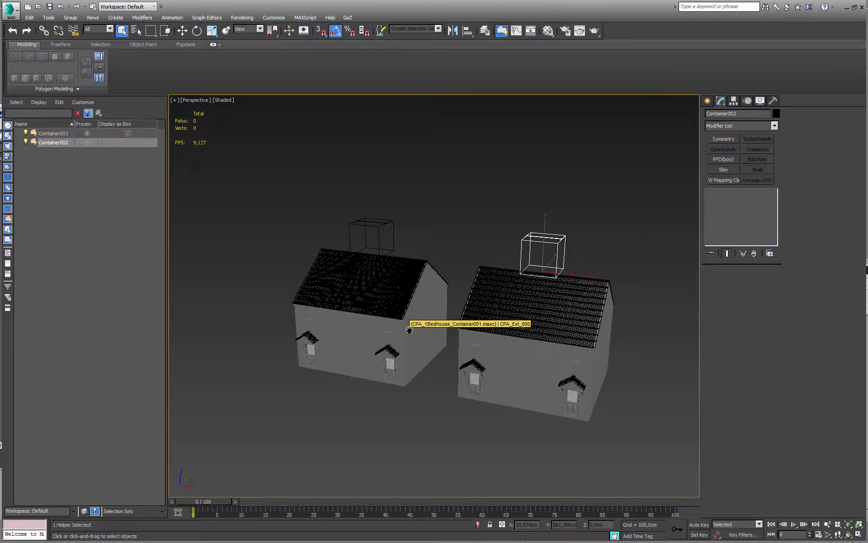
Select the original container above the roof, open it for editing and display the viewport with edged faces.
{"action": "middle_click_drag", "start_coordinate": [366, 316], "coordinate": [452, 311], "text": "alt"}
{"action": "scroll", "coordinate": [452, 311], "scroll_direction": "up", "scroll_amount": 3}
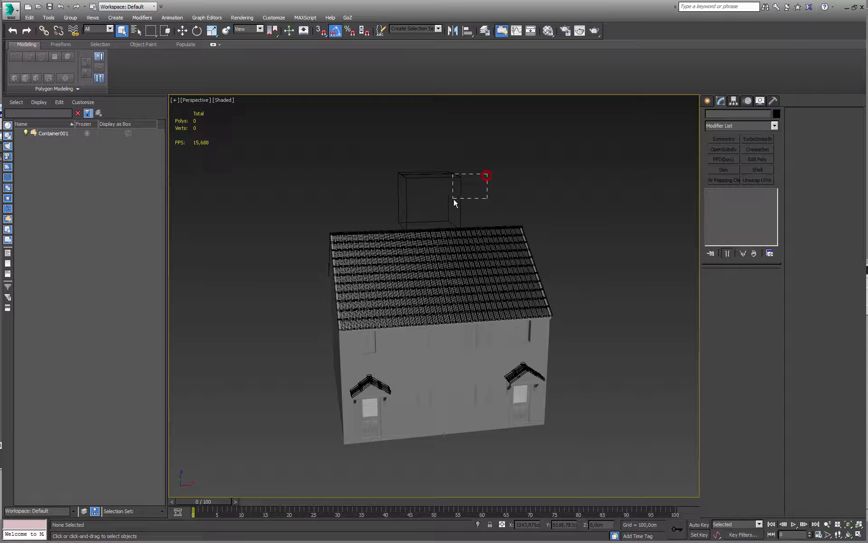
{"action": "left_click_drag", "start_coordinate": [486, 175], "coordinate": [453, 199]}
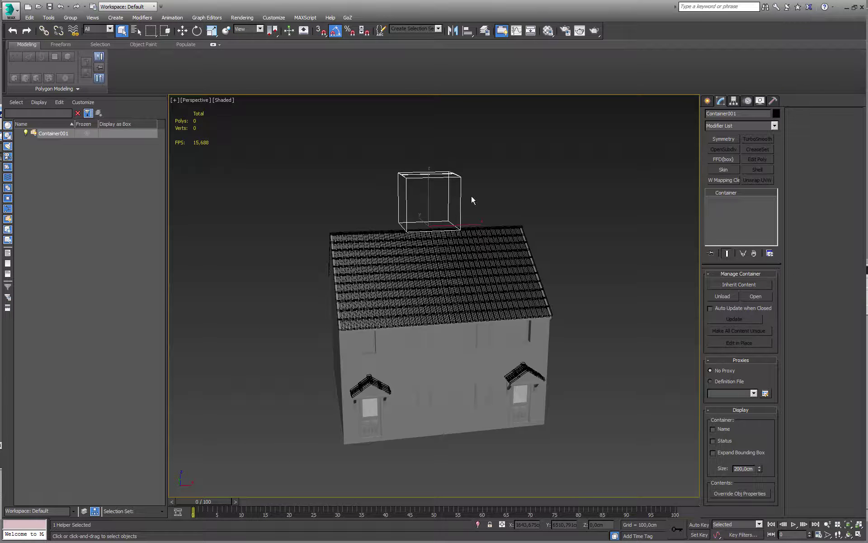
{"action": "left_click", "coordinate": [755, 295]}
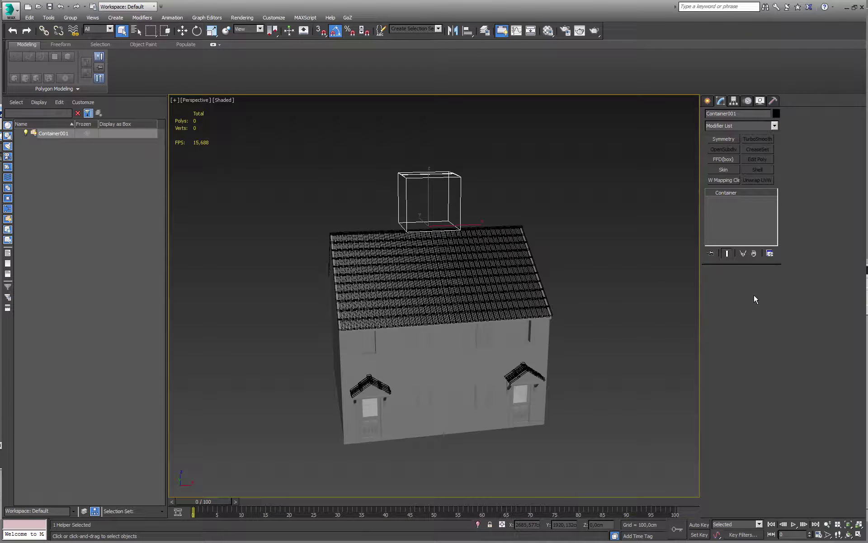
{"action": "key", "text": "F4"}
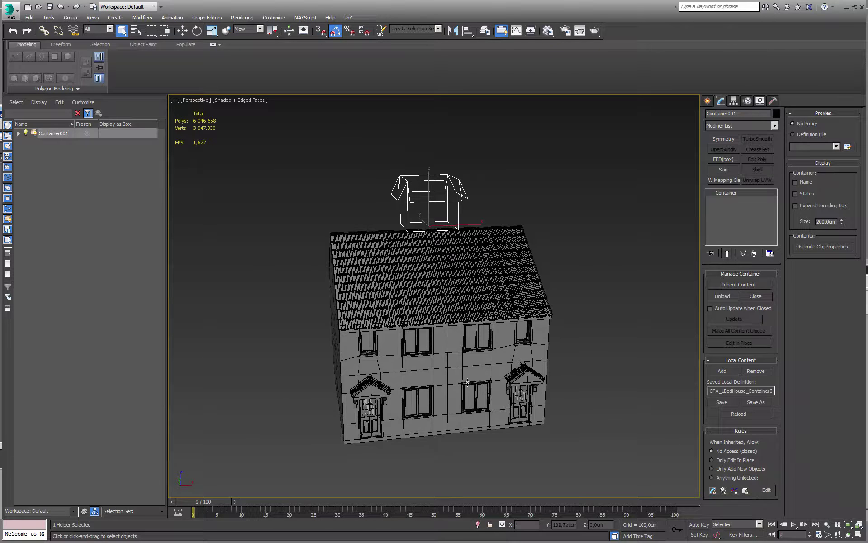
Select the roof tiles of both porch canopies by area from the side of the house, leaving out the exterior wall.
{"action": "mouse_move", "coordinate": [467, 381]}
{"action": "middle_mouse_down", "text": "alt"}
{"action": "mouse_move", "coordinate": [487, 381]}
{"action": "mouse_move", "coordinate": [508, 349]}
{"action": "middle_mouse_up", "text": "alt"}
{"action": "scroll", "coordinate": [487, 380], "scroll_direction": "up", "scroll_amount": 2}
{"action": "left_click", "coordinate": [508, 350]}
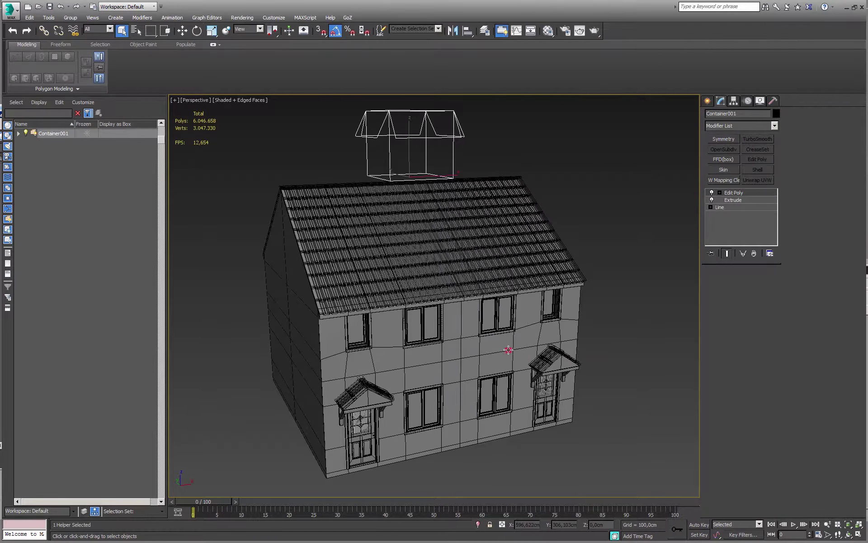
{"action": "middle_click_drag", "start_coordinate": [465, 330], "coordinate": [385, 320], "text": "alt"}
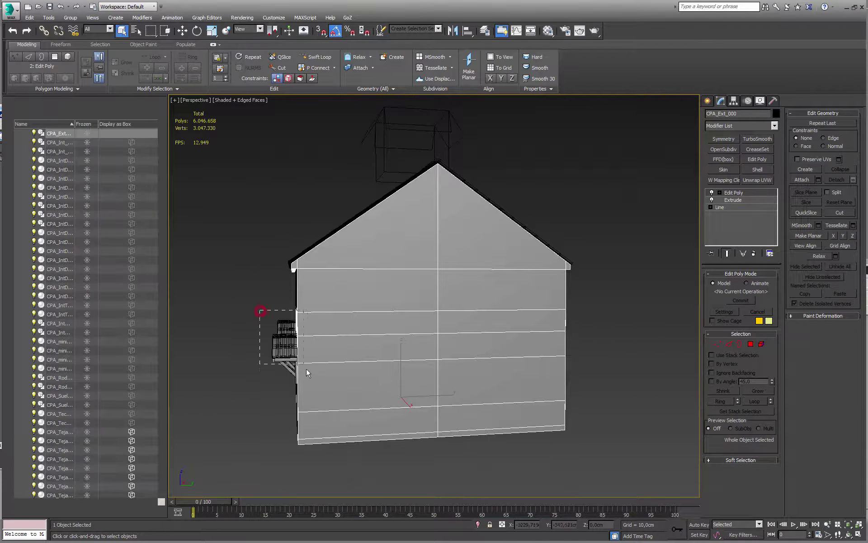
{"action": "left_click_drag", "start_coordinate": [306, 368], "coordinate": [308, 370]}
{"action": "left_click_drag", "start_coordinate": [241, 403], "coordinate": [317, 352]}
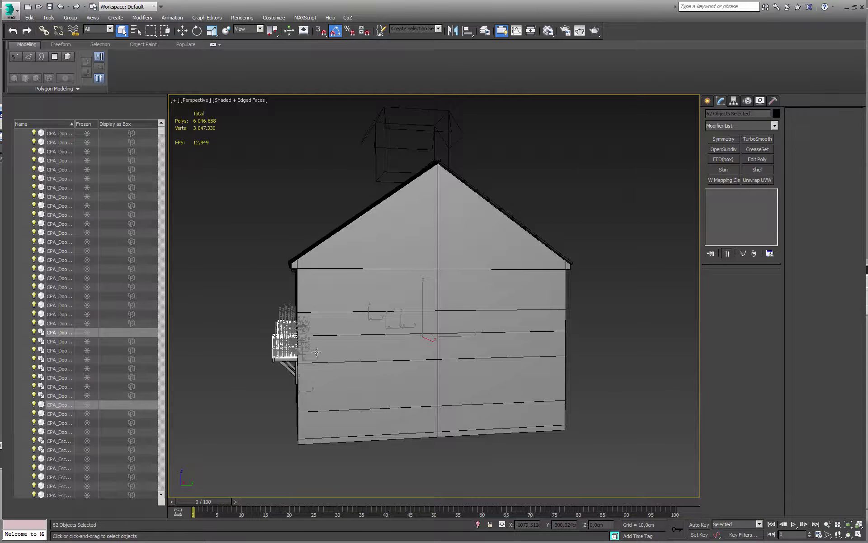
{"action": "left_click_drag", "start_coordinate": [277, 252], "coordinate": [350, 277], "text": "alt"}
{"action": "middle_click_drag", "start_coordinate": [291, 303], "coordinate": [369, 298], "text": "alt"}
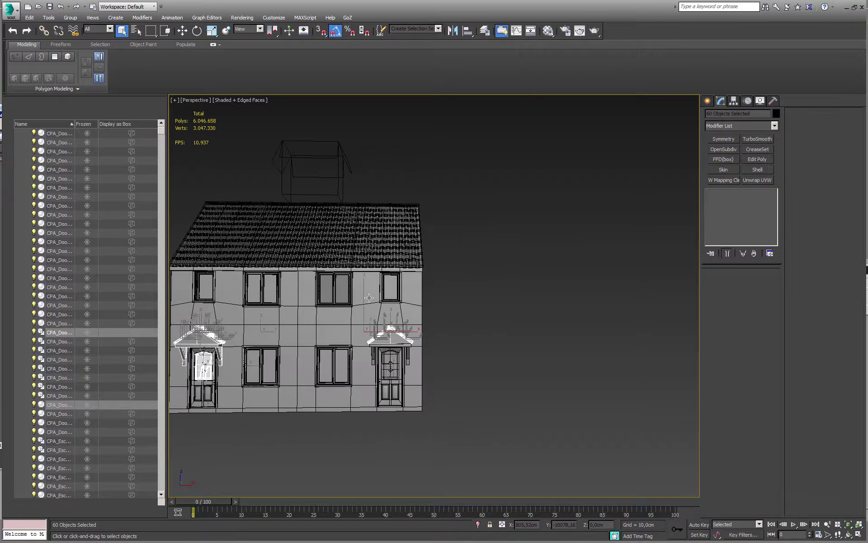
Remove the door parts from the selection and turn off Display as Box for the porch roof tiles.
{"action": "left_click_drag", "start_coordinate": [186, 368], "coordinate": [177, 359], "text": "alt"}
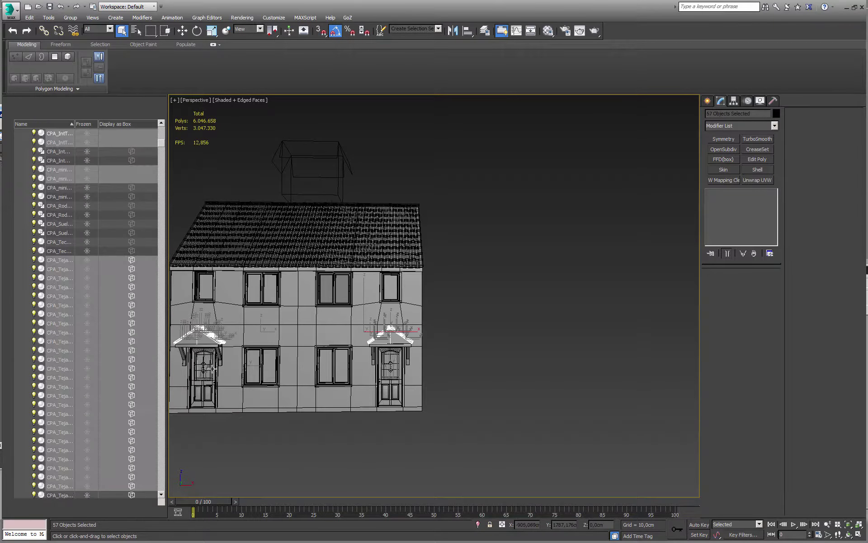
{"action": "middle_click_drag", "start_coordinate": [245, 369], "coordinate": [287, 372]}
{"action": "mouse_move", "coordinate": [212, 389]}
{"action": "left_mouse_down", "text": "alt"}
{"action": "mouse_move", "coordinate": [248, 357]}
{"action": "mouse_move", "coordinate": [237, 344]}
{"action": "left_mouse_up", "text": "alt"}
{"action": "left_click_drag", "start_coordinate": [441, 374], "coordinate": [435, 351], "text": "alt"}
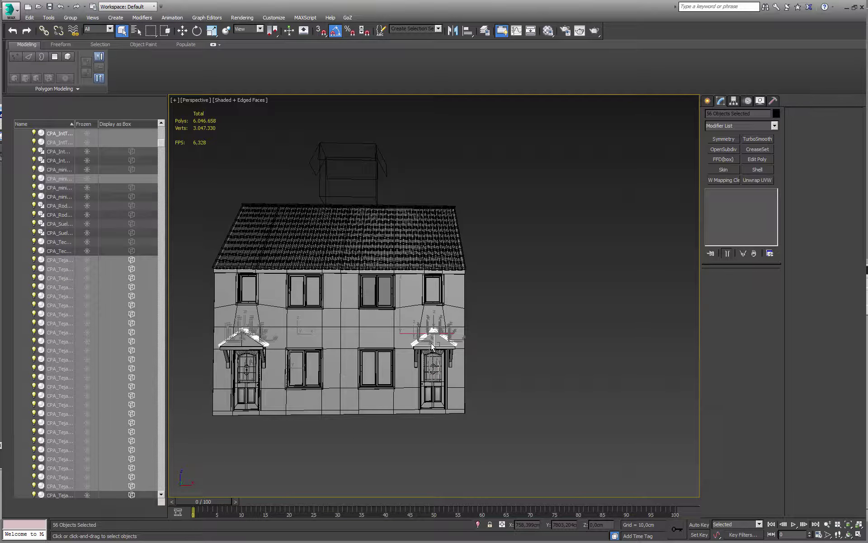
{"action": "left_click", "coordinate": [131, 260]}
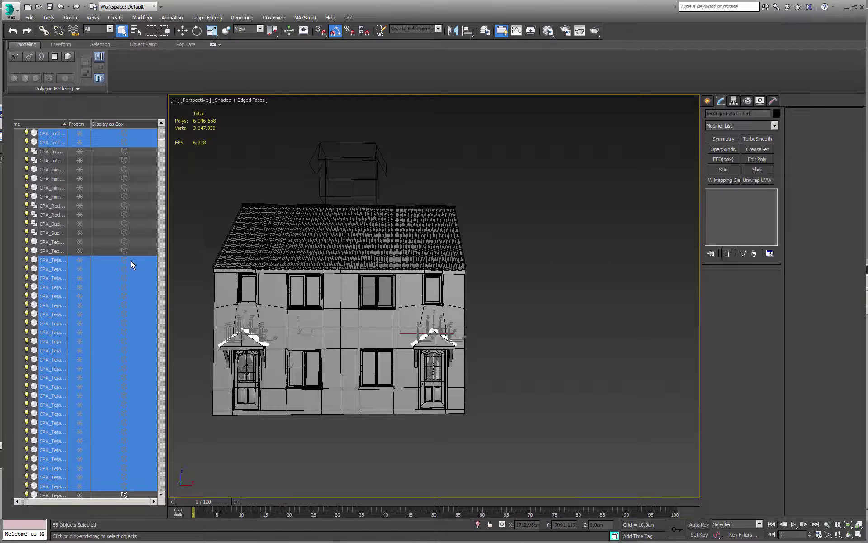
{"action": "left_click", "coordinate": [319, 410]}
{"action": "middle_click_drag", "start_coordinate": [310, 397], "coordinate": [352, 412], "text": "alt"}
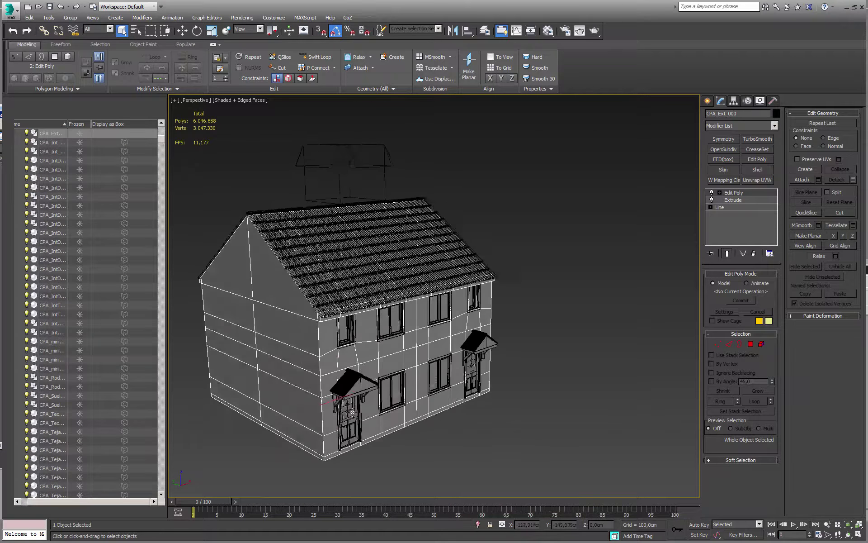
{"action": "scroll", "coordinate": [352, 412], "scroll_direction": "up", "scroll_amount": 10}
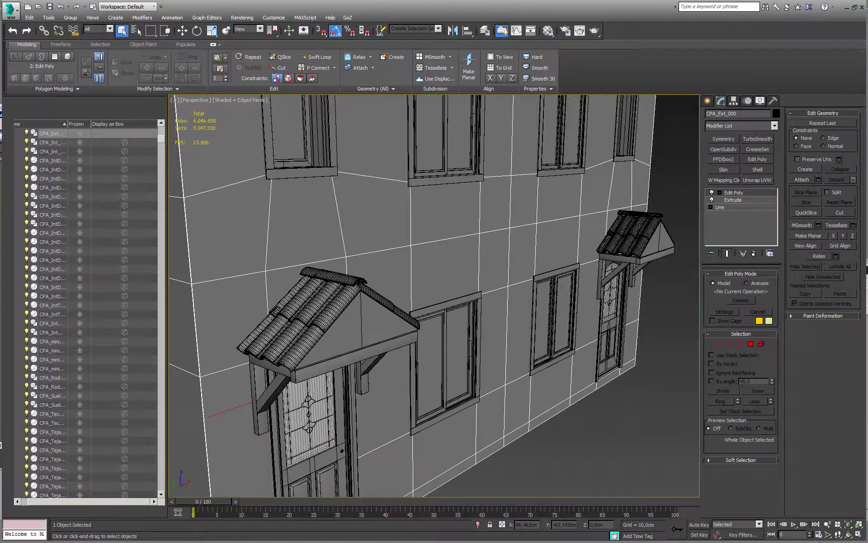
{"action": "scroll", "coordinate": [357, 382], "scroll_direction": "down", "scroll_amount": 10}
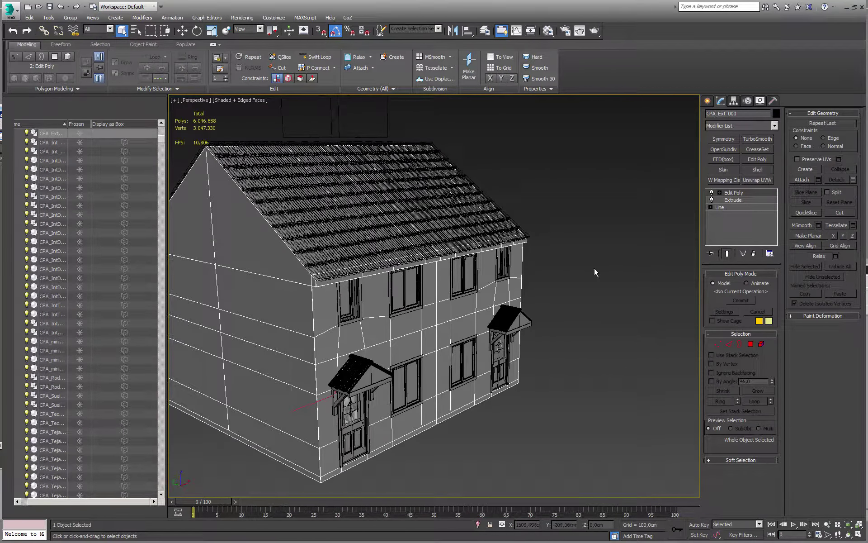
Select the container and close it, reopening it once to review its inheritance rules before closing it again.
{"action": "left_click", "coordinate": [362, 136]}
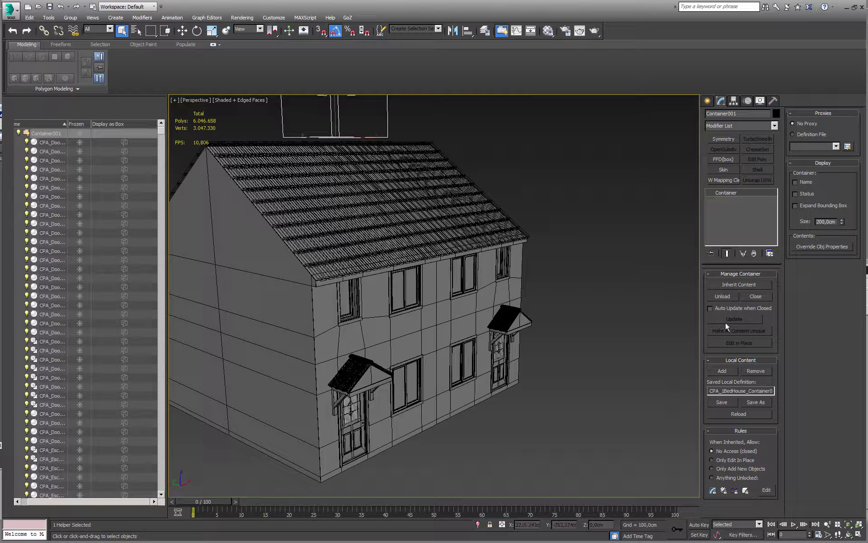
{"action": "left_click", "coordinate": [755, 296]}
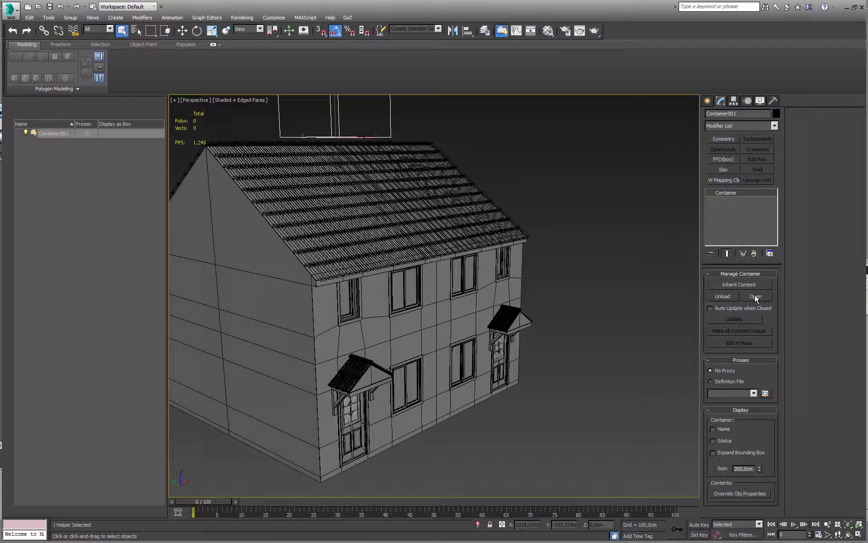
{"action": "left_click", "coordinate": [755, 296]}
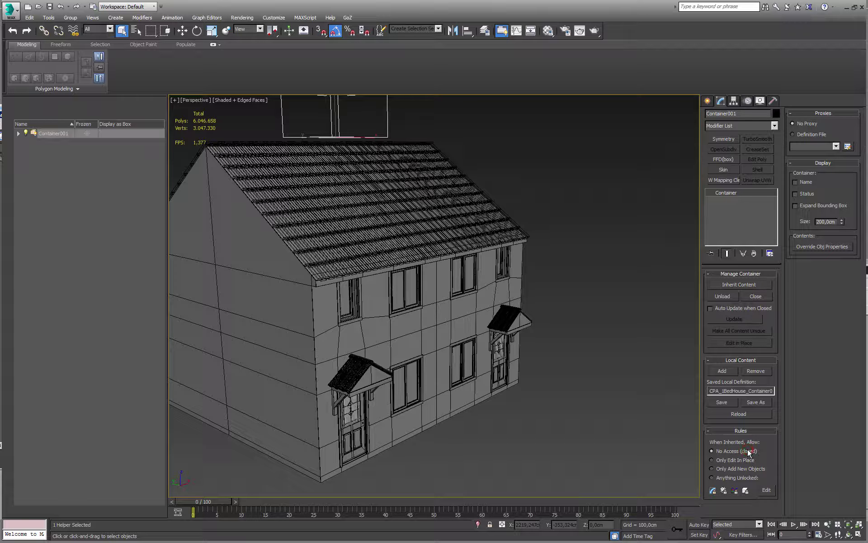
{"action": "left_click", "coordinate": [750, 296]}
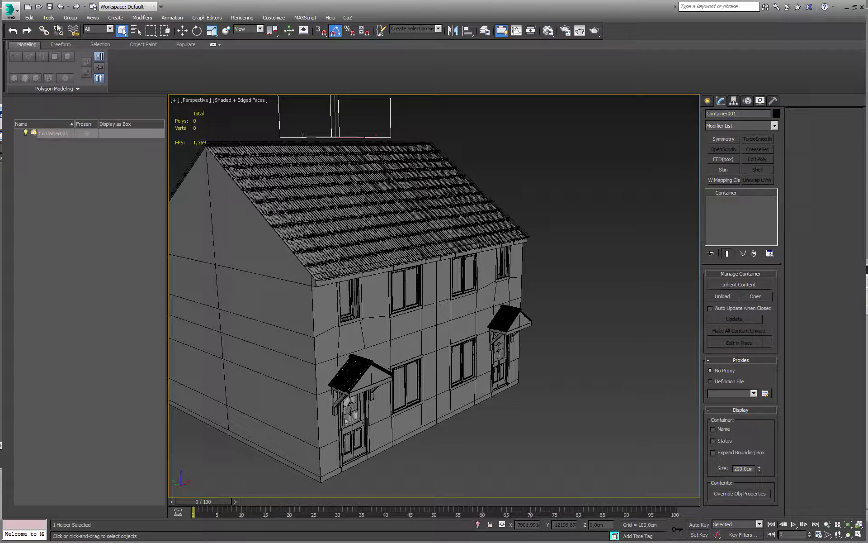
Save the scene under the new name CPA_1BedHouse_Cont.max in the scenes folder.
{"action": "left_click", "coordinate": [13, 16]}
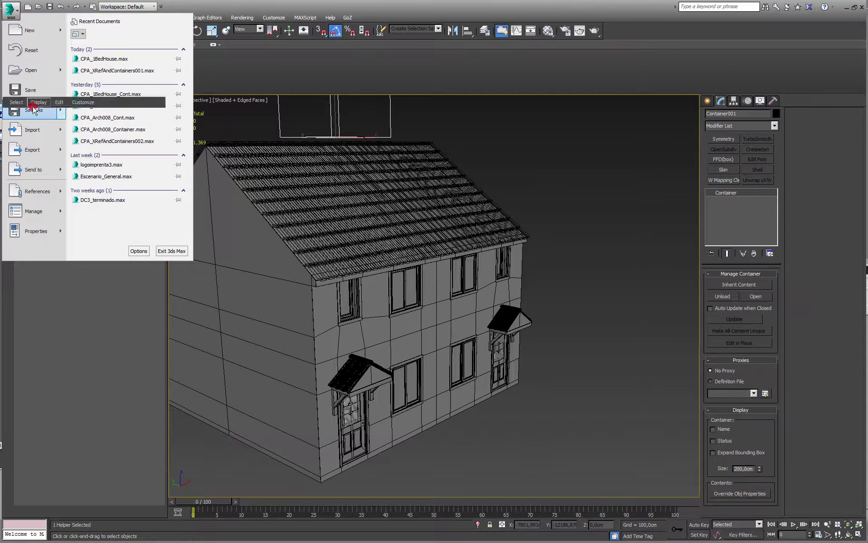
{"action": "left_click", "coordinate": [32, 108]}
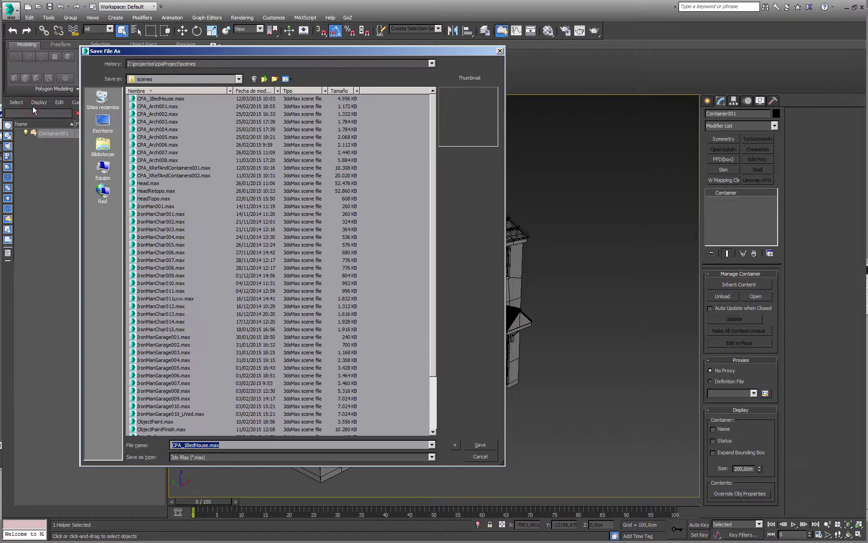
{"action": "left_click", "coordinate": [207, 445]}
{"action": "type", "text": "_Cont"}
{"action": "left_click", "coordinate": [480, 444]}
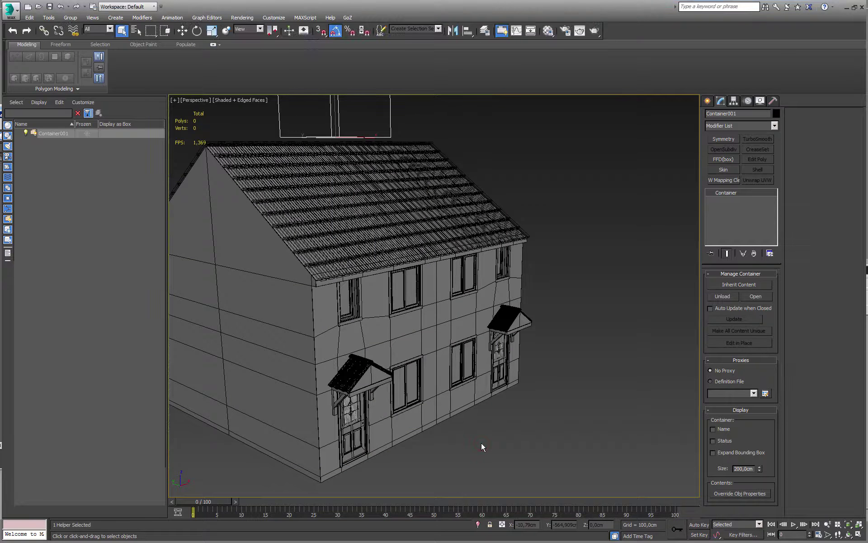
Open the CPA_XRefAndContainers001.max scene and inherit the container definition CPA_1BedHouse_Container001.maxc into it.
{"action": "left_click", "coordinate": [11, 10]}
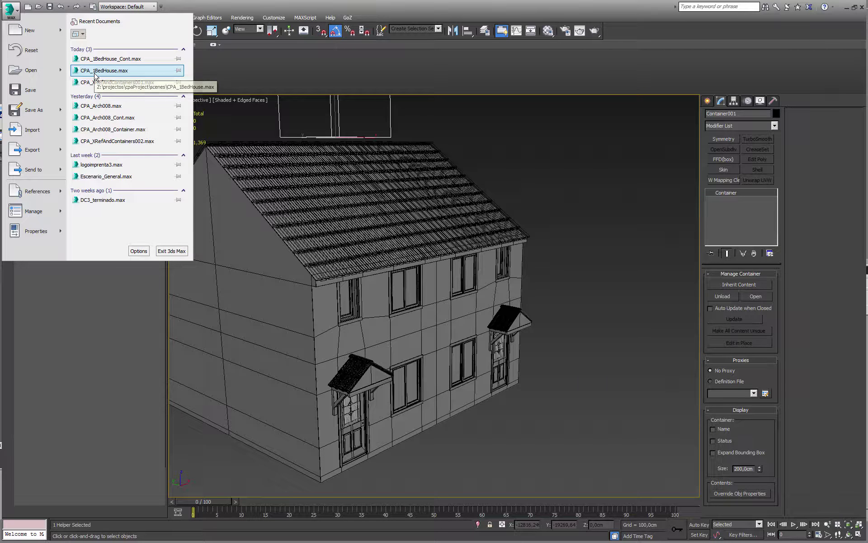
{"action": "left_click", "coordinate": [129, 82]}
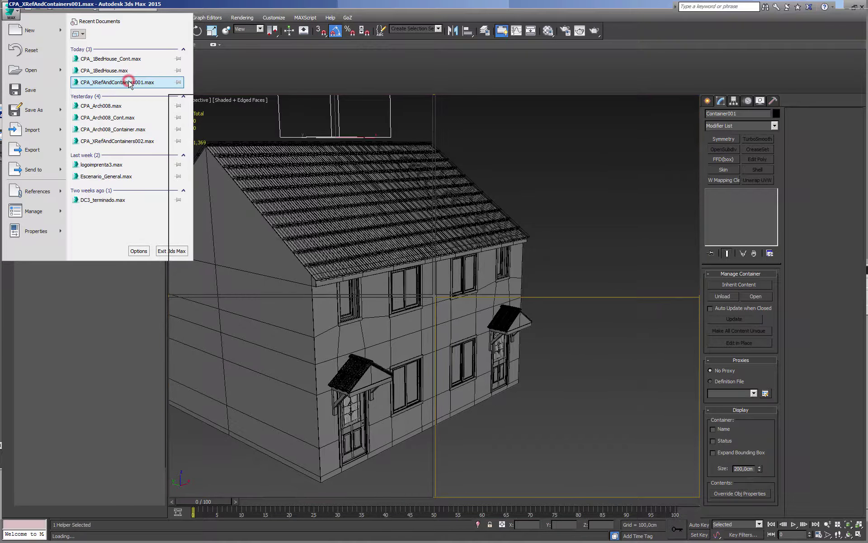
{"action": "left_click", "coordinate": [14, 12]}
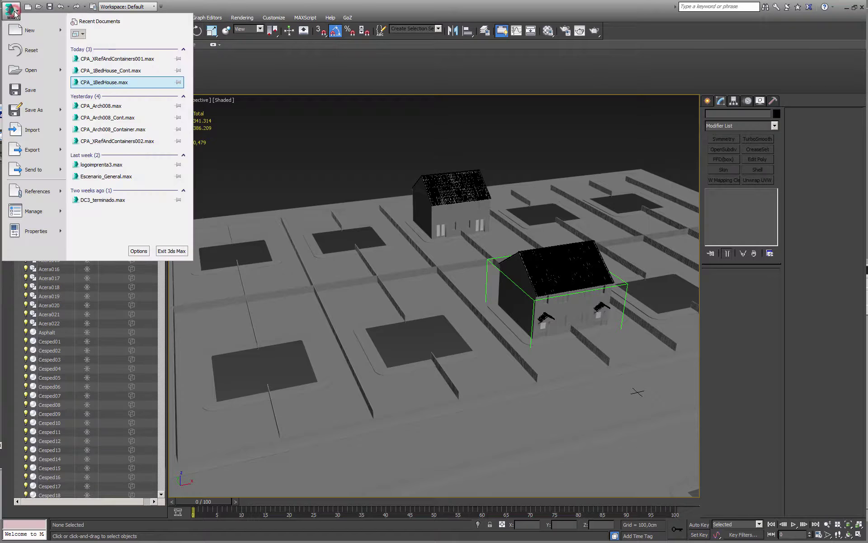
{"action": "mouse_move", "coordinate": [38, 191]}
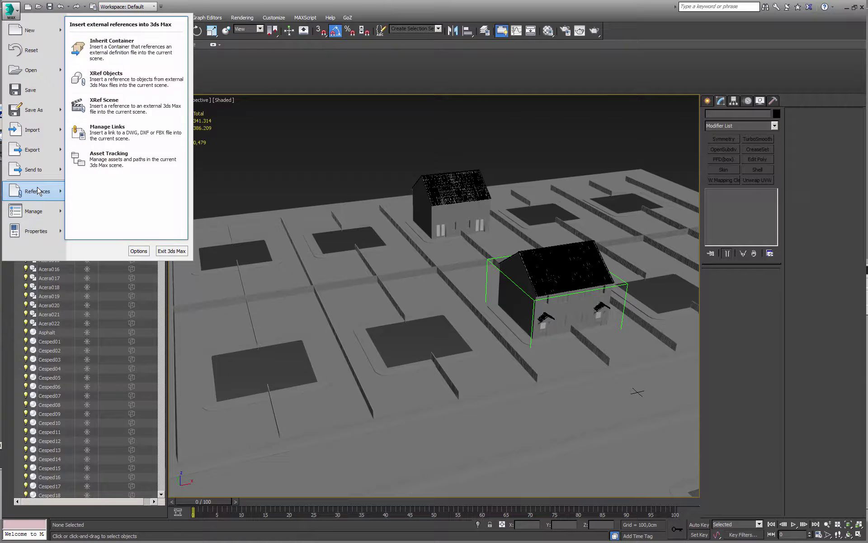
{"action": "left_click", "coordinate": [128, 45]}
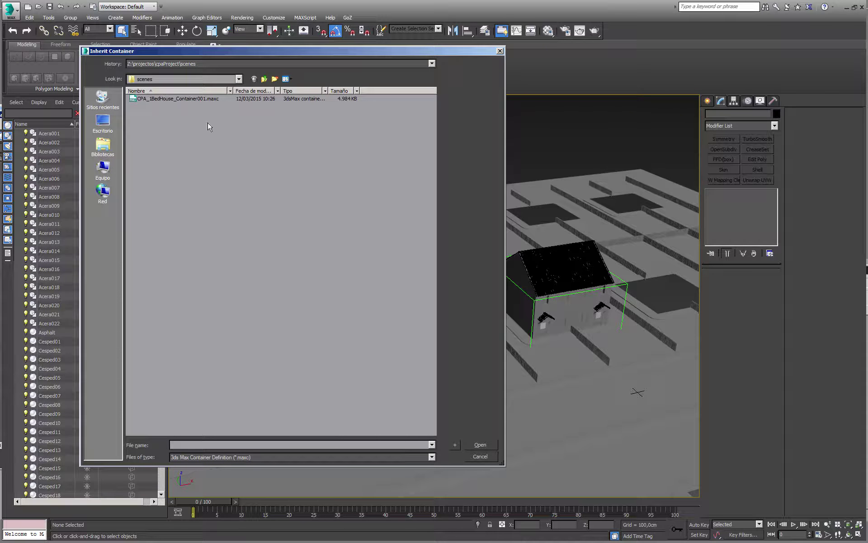
{"action": "left_click", "coordinate": [200, 99]}
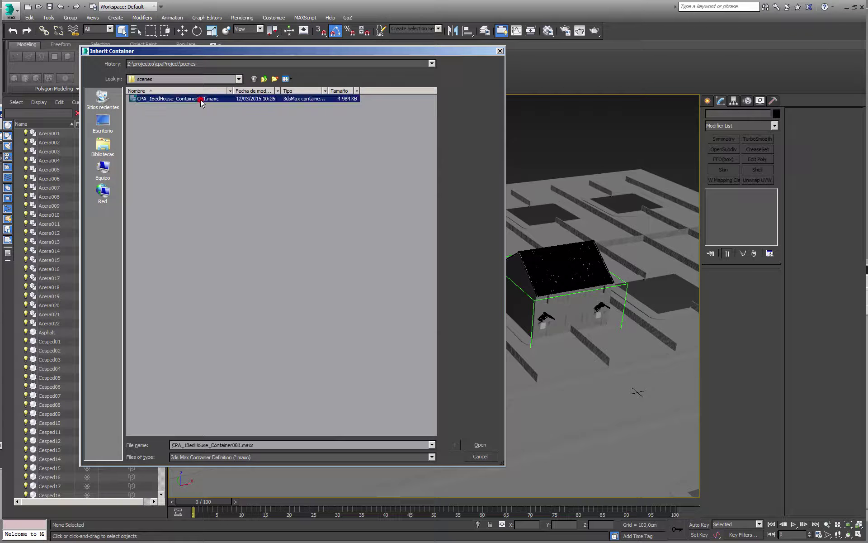
{"action": "left_click", "coordinate": [480, 444]}
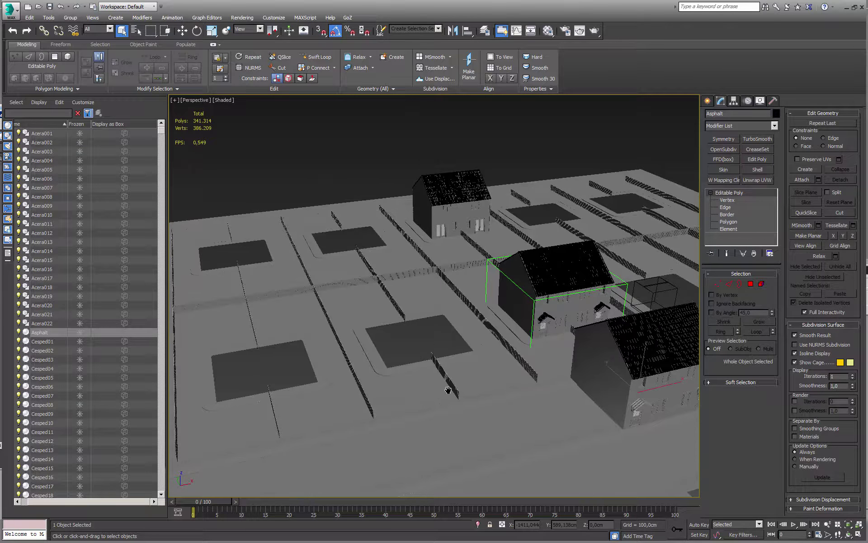
Select the inherited container above its house in the neighbourhood scene and try to open it.
{"action": "middle_click_drag", "start_coordinate": [448, 390], "coordinate": [382, 387]}
{"action": "left_click", "coordinate": [580, 287]}
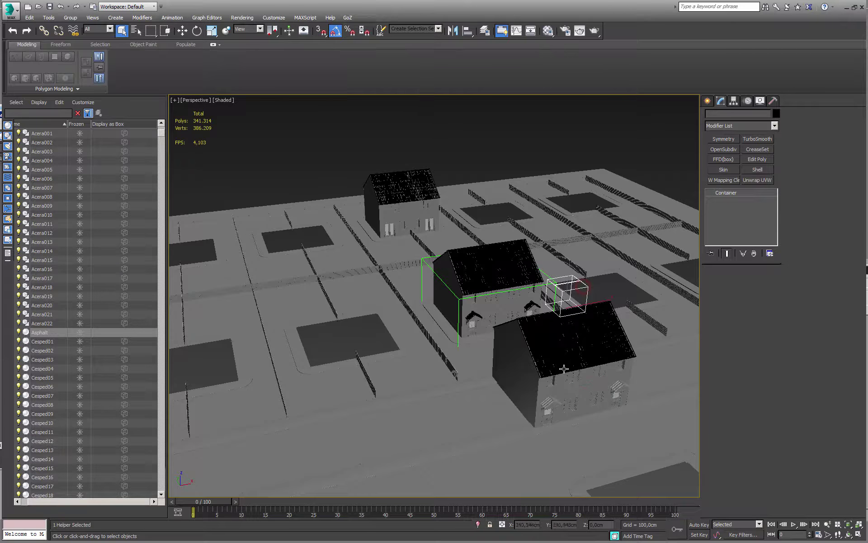
{"action": "middle_click_drag", "start_coordinate": [526, 373], "coordinate": [522, 350], "text": "alt"}
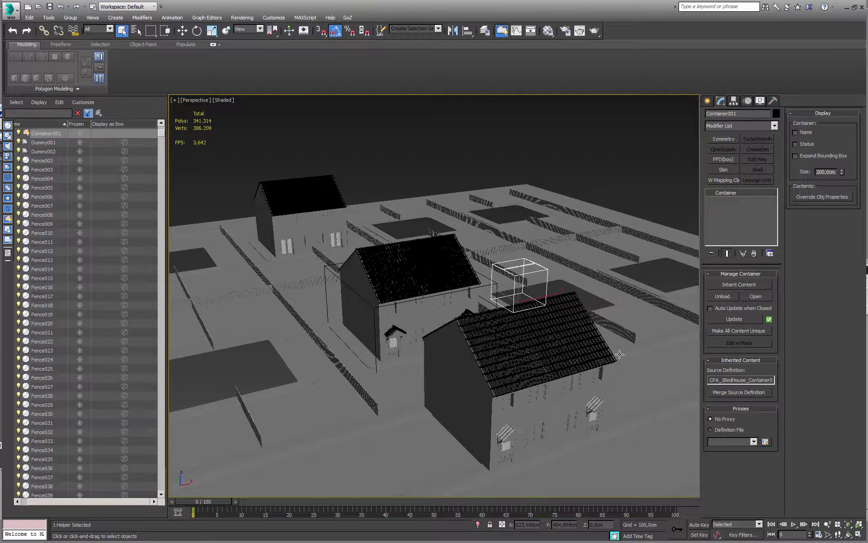
{"action": "left_click", "coordinate": [755, 295]}
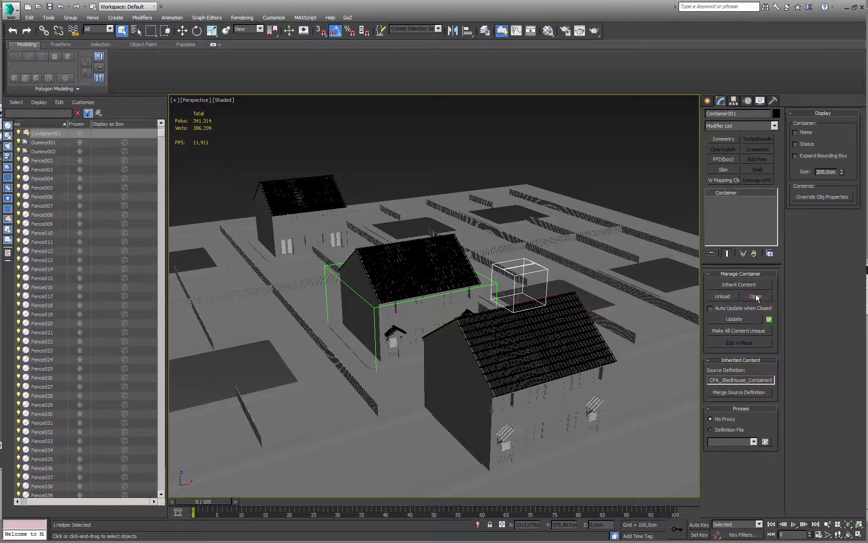
Move the inherited house container onto the empty plot beside the middle house, setting its X to -1500 cm and Y to 1500 cm.
{"action": "left_click", "coordinate": [756, 296]}
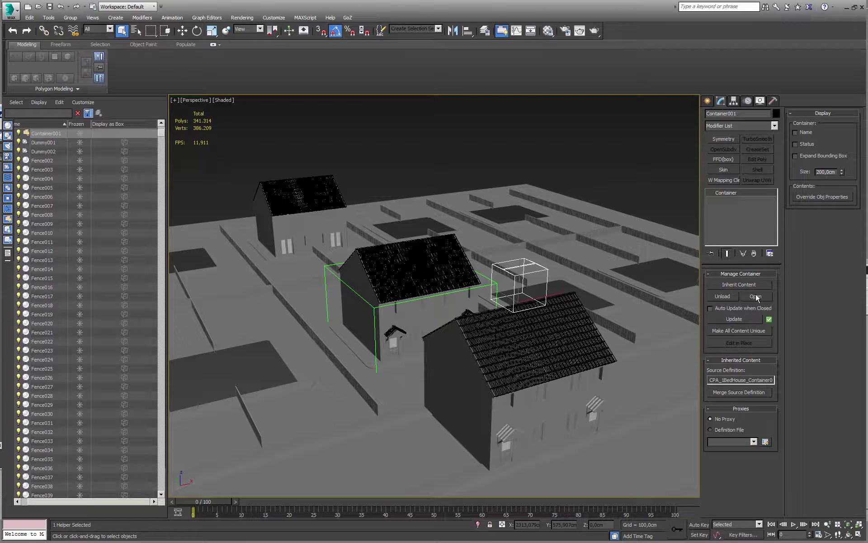
{"action": "scroll", "coordinate": [523, 293], "scroll_direction": "down", "scroll_amount": 3}
{"action": "middle_click_drag", "start_coordinate": [523, 293], "coordinate": [524, 326], "text": "alt"}
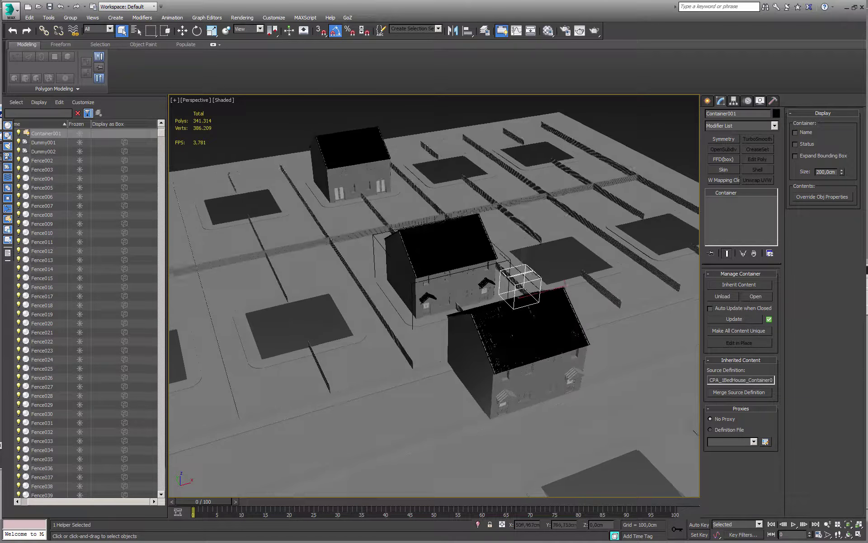
{"action": "key", "text": "w"}
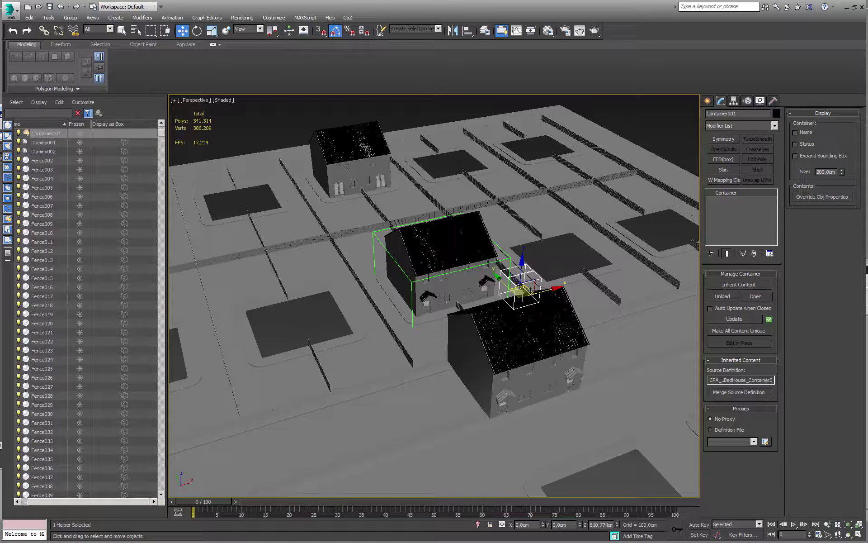
{"action": "left_click_drag", "start_coordinate": [547, 289], "coordinate": [298, 243]}
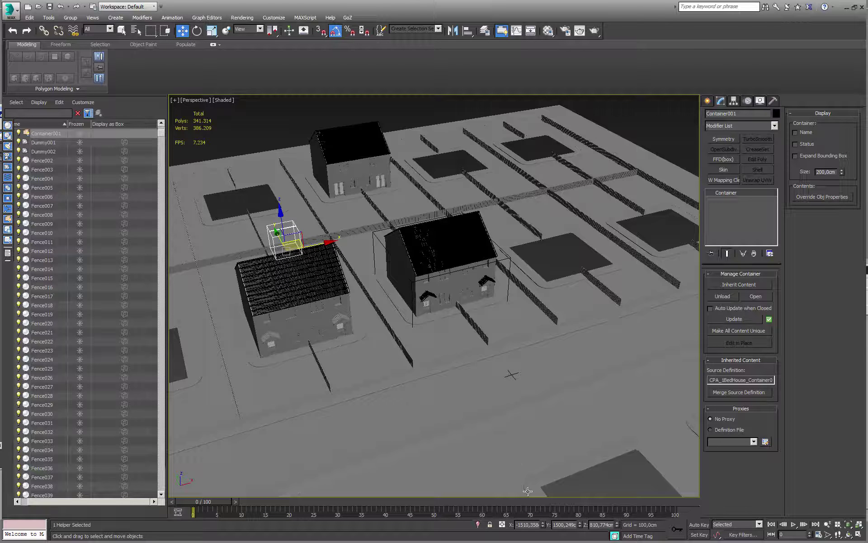
{"action": "left_click", "coordinate": [526, 524]}
{"action": "type", "text": "-1"}
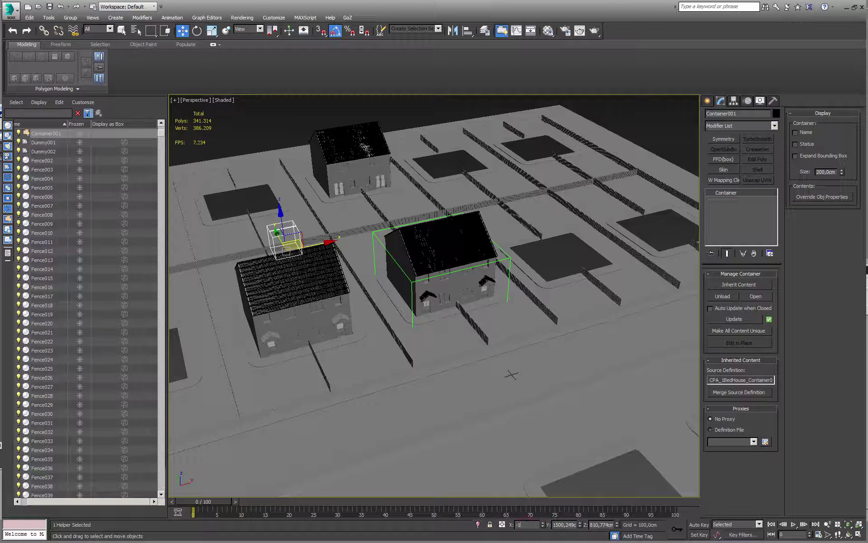
{"action": "type", "text": "500"}
{"action": "key", "text": "Return"}
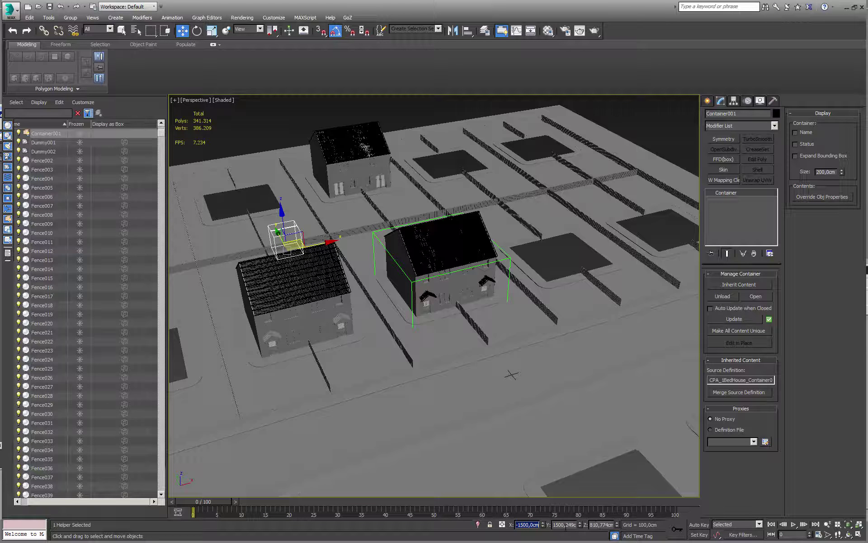
{"action": "left_click", "coordinate": [566, 524]}
{"action": "type", "text": "1"}
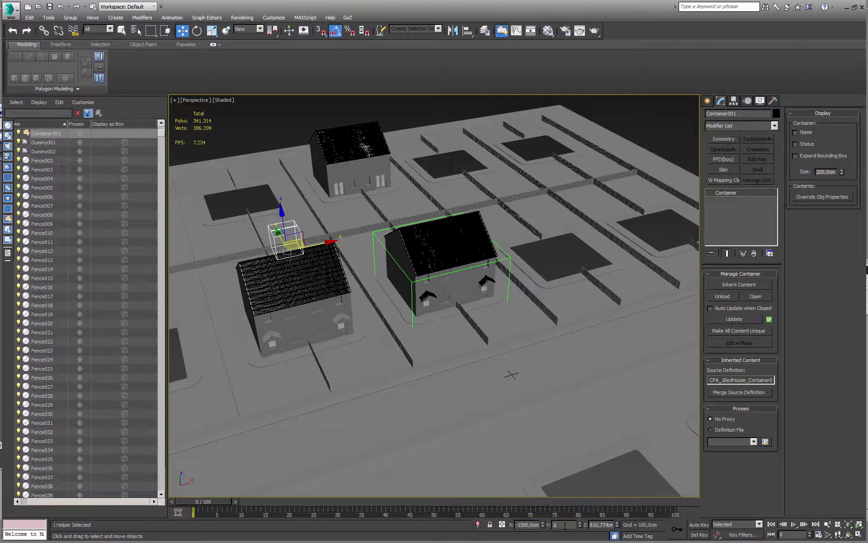
{"action": "type", "text": "500"}
{"action": "key", "text": "Return"}
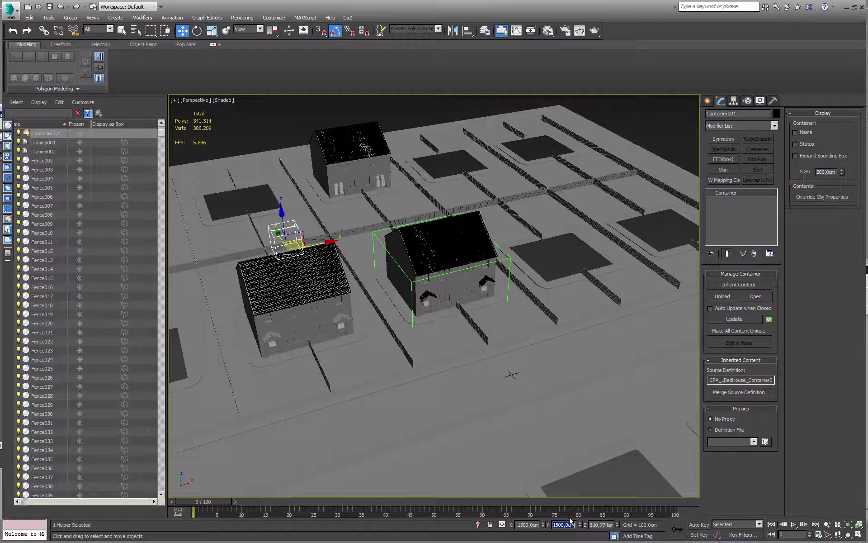
Clone the house container along X as a single instance onto the next empty plot.
{"action": "middle_click_drag", "start_coordinate": [382, 352], "coordinate": [439, 308], "text": "alt"}
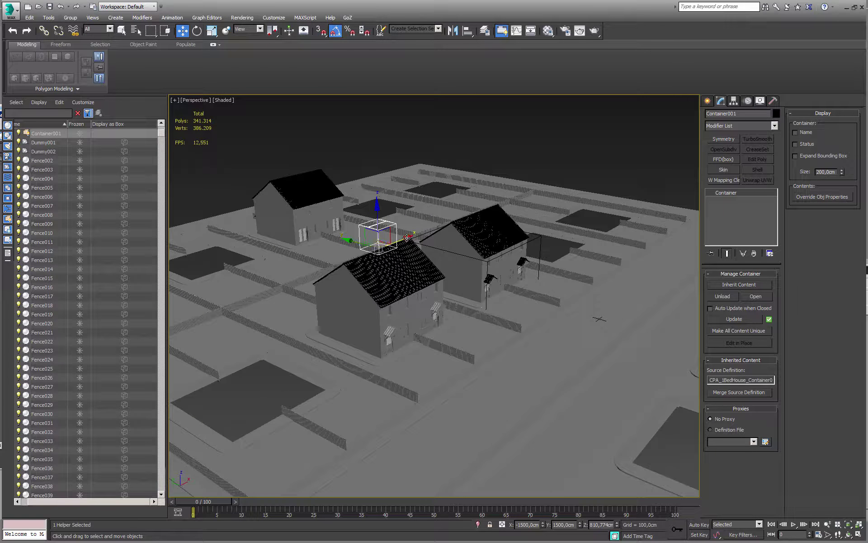
{"action": "left_click_drag", "start_coordinate": [407, 243], "coordinate": [272, 311], "text": "shift"}
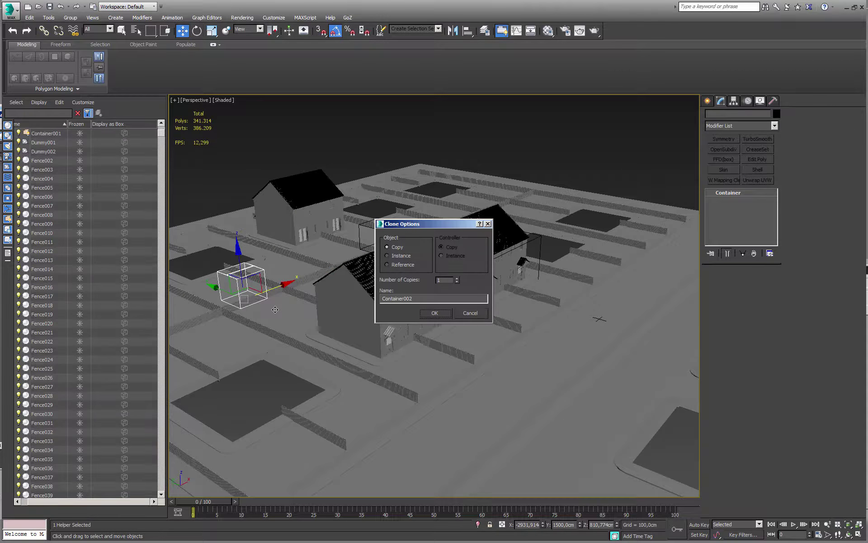
{"action": "left_click", "coordinate": [398, 257]}
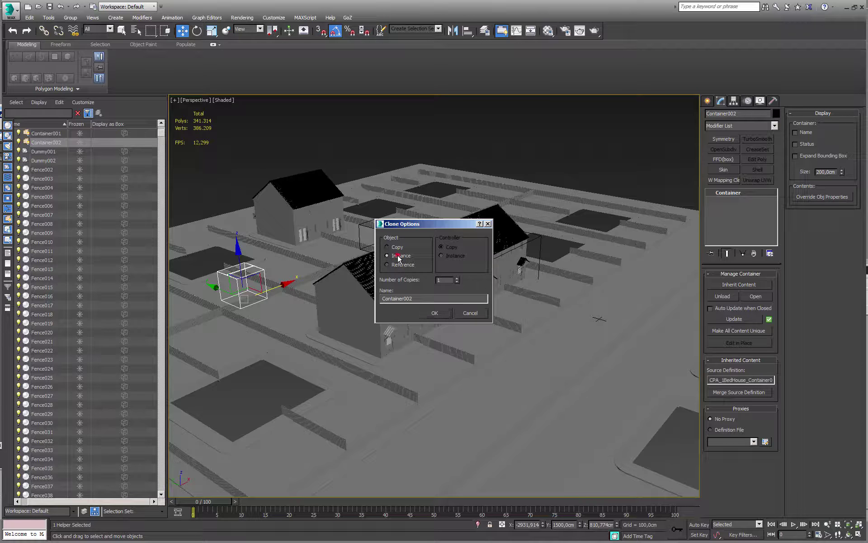
{"action": "left_click", "coordinate": [435, 313]}
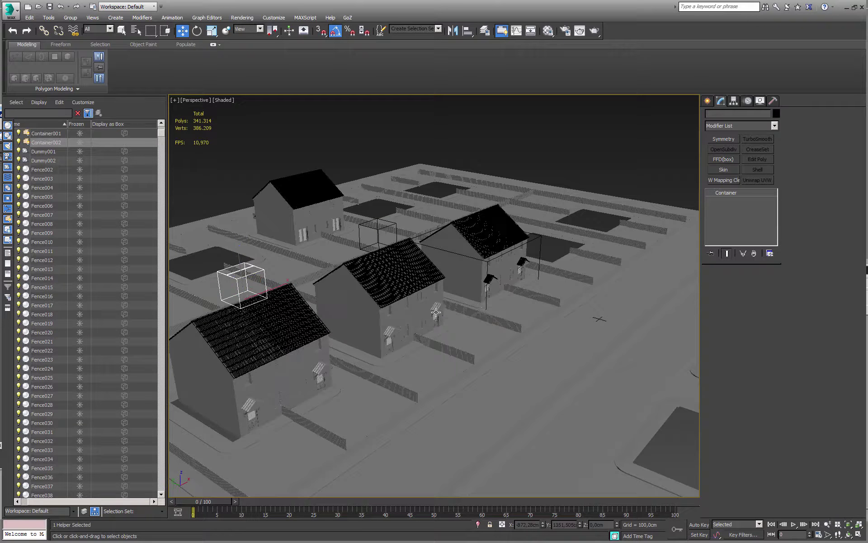
Reposition the cloned container along the row by setting its X to -3000 cm.
{"action": "key", "text": "q"}
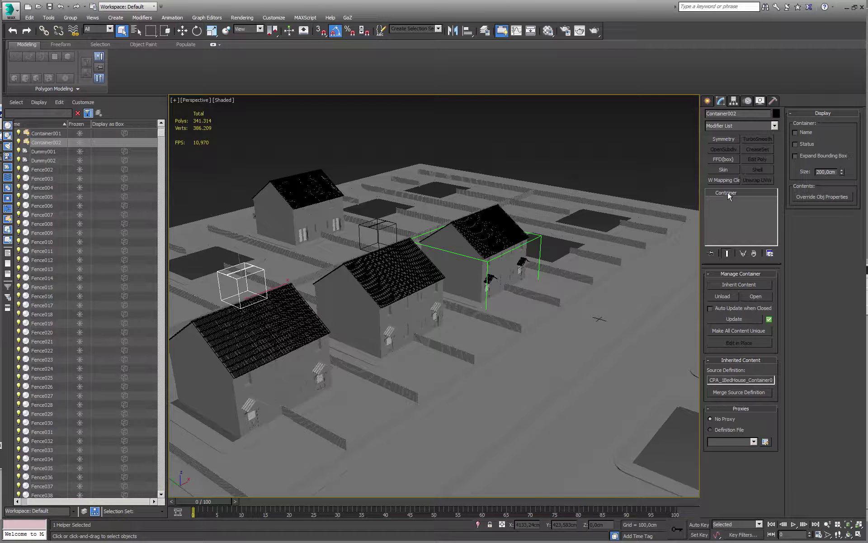
{"action": "key", "text": "w"}
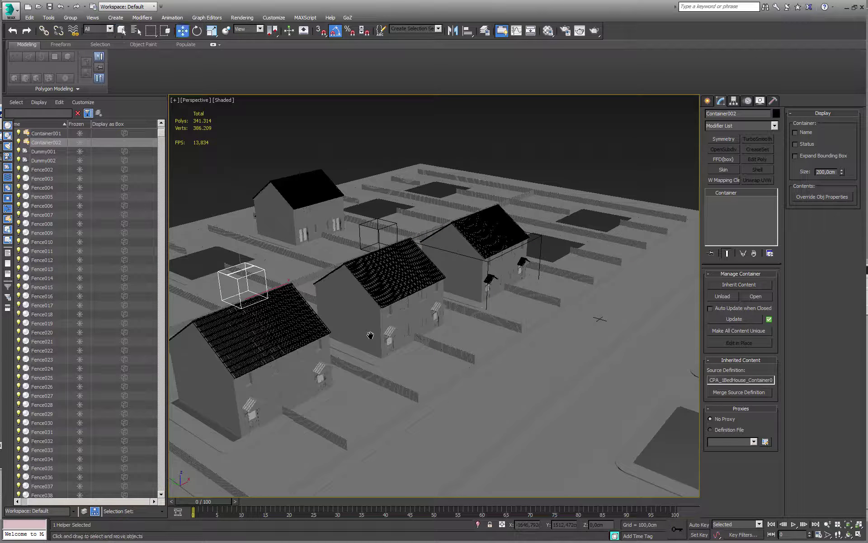
{"action": "left_click_drag", "start_coordinate": [279, 287], "coordinate": [270, 289]}
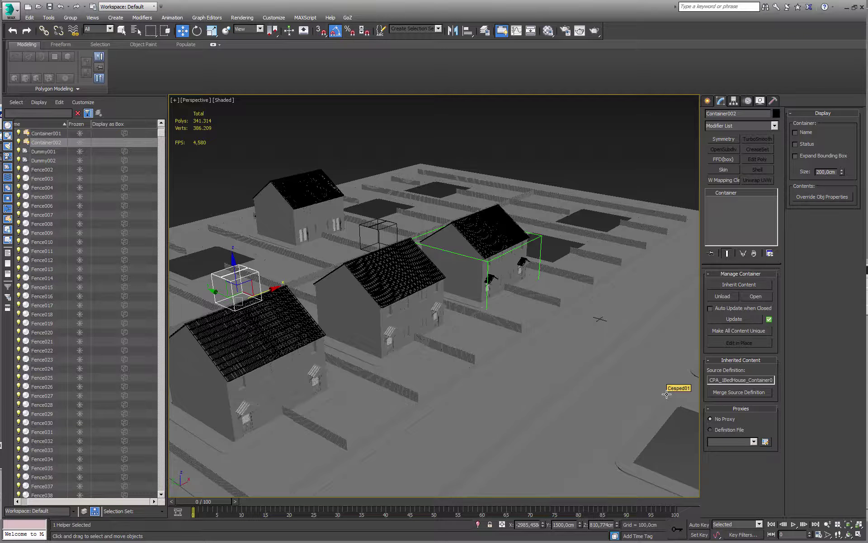
{"action": "double_click", "coordinate": [523, 525]}
{"action": "type", "text": "-3000"}
{"action": "key", "text": "Return"}
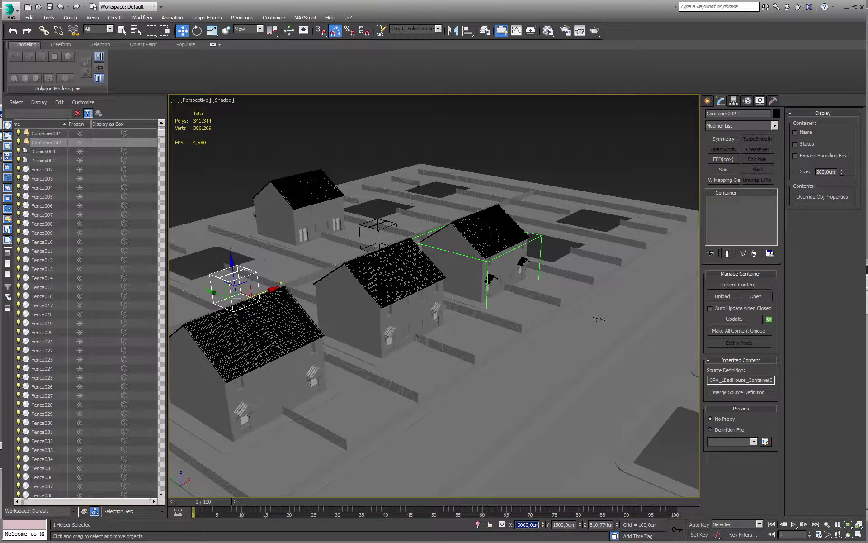
Clone the container along X as a single copy onto the plot at the opposite end of the row, past the XRef house.
{"action": "scroll", "coordinate": [398, 362], "scroll_direction": "down", "scroll_amount": 2}
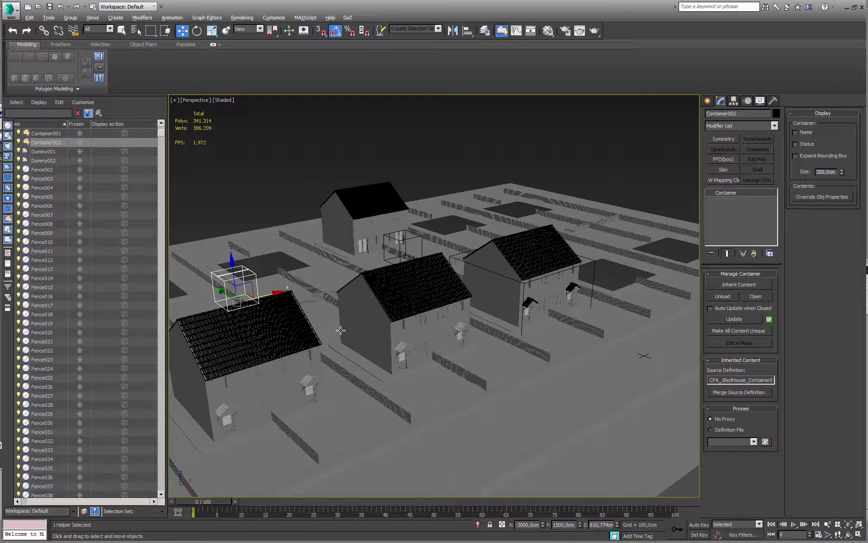
{"action": "scroll", "coordinate": [338, 334], "scroll_direction": "down", "scroll_amount": 2}
{"action": "left_click_drag", "start_coordinate": [288, 304], "coordinate": [592, 247]}
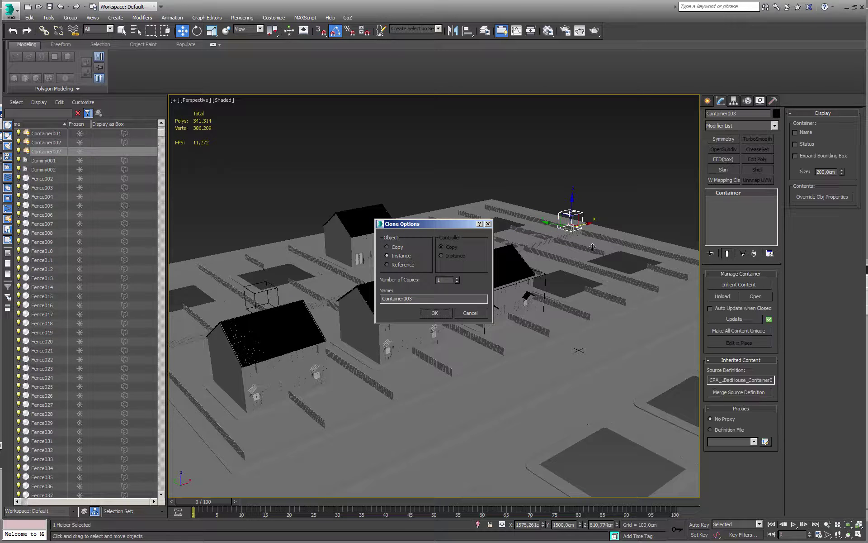
{"action": "left_click", "coordinate": [387, 246]}
{"action": "left_click", "coordinate": [435, 313]}
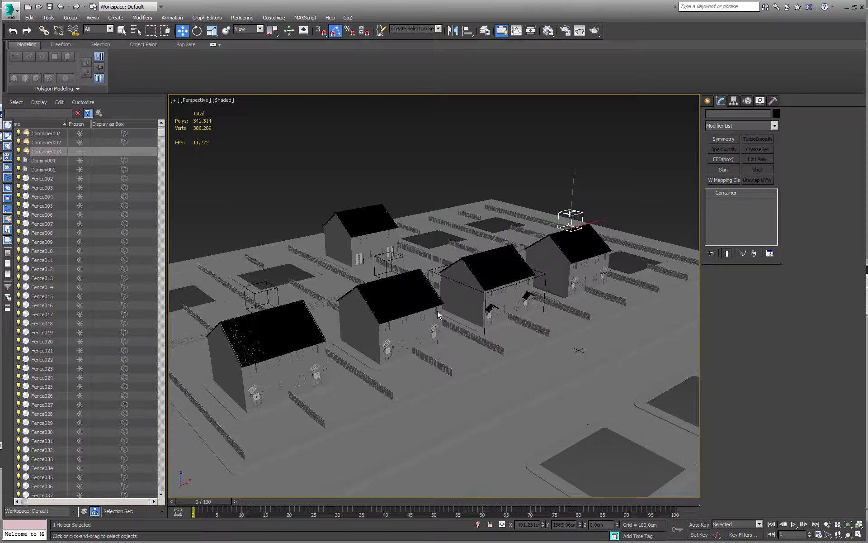
{"action": "key", "text": "q"}
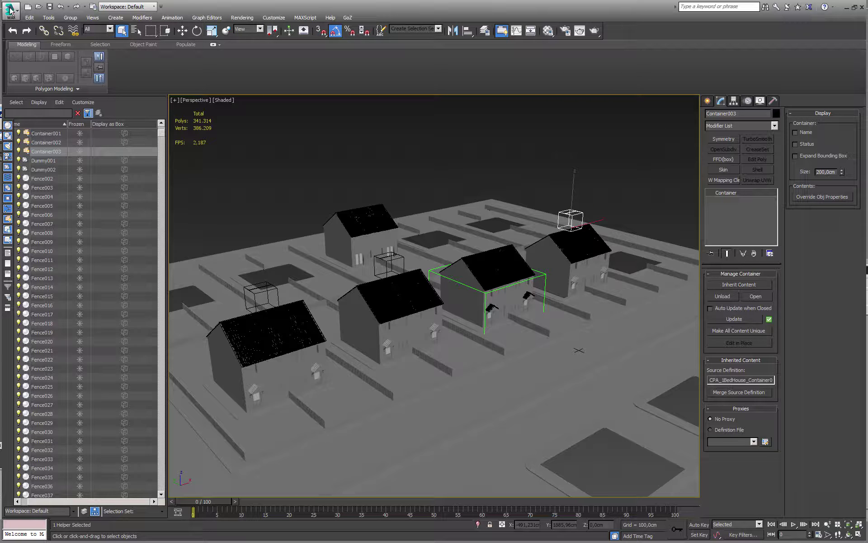
Open the recent scene CPA_1BedHouse_Cont.max, discarding the changes in the neighbourhood scene.
{"action": "left_click", "coordinate": [10, 10]}
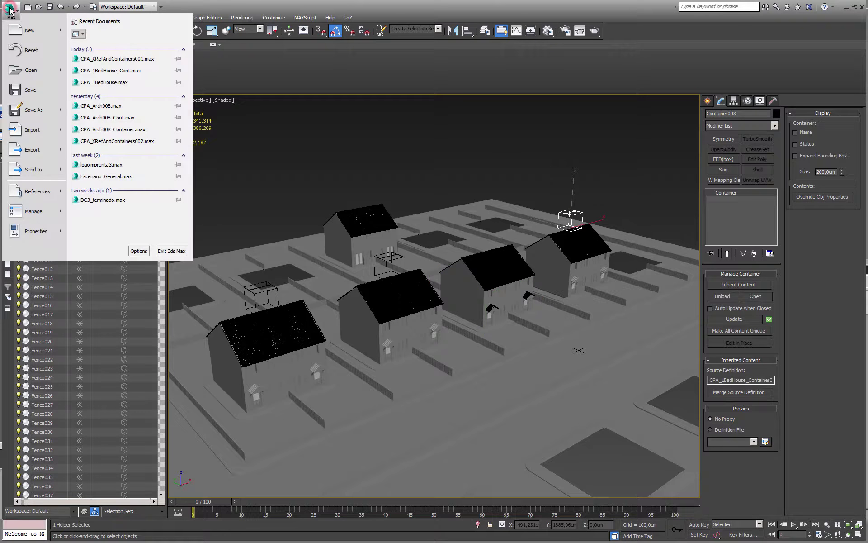
{"action": "left_click", "coordinate": [113, 71]}
{"action": "left_click", "coordinate": [433, 288]}
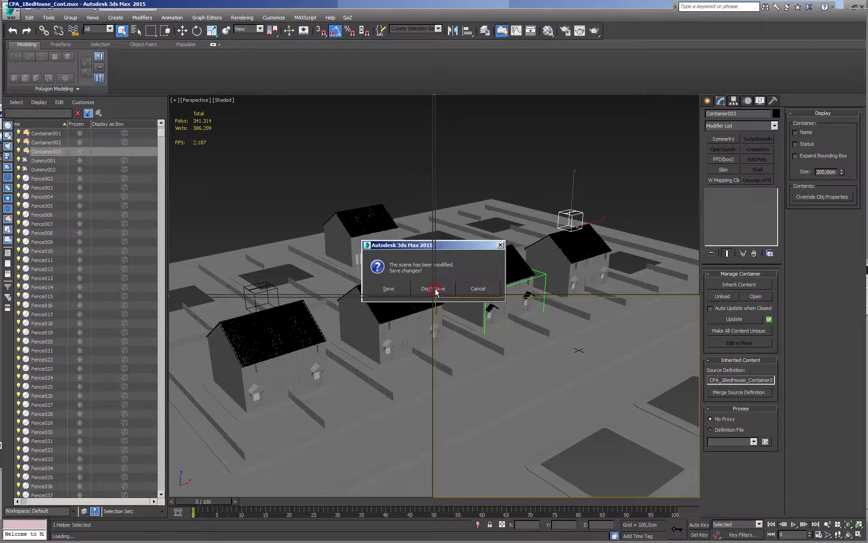
Open the house container, set its inheritance rule to Only Edit In Place, and close it again.
{"action": "left_click", "coordinate": [366, 118]}
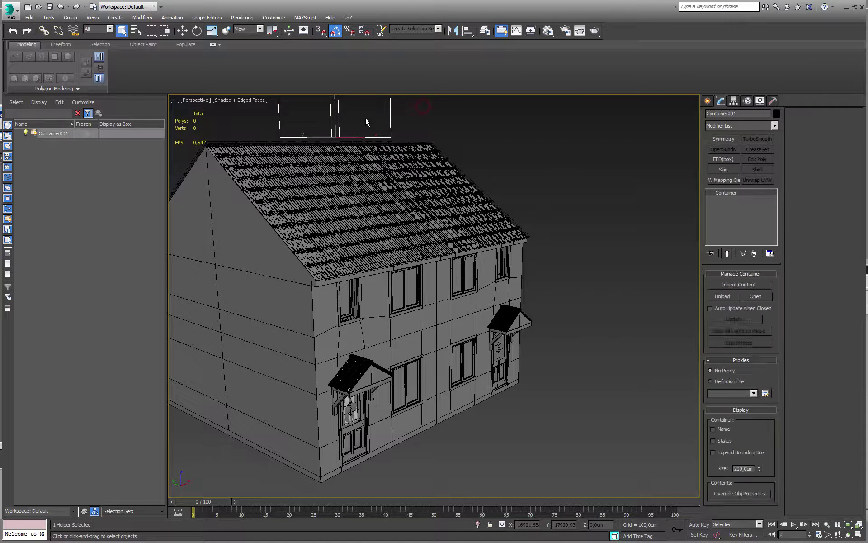
{"action": "scroll", "coordinate": [403, 167], "scroll_direction": "down", "scroll_amount": 5}
{"action": "middle_click_drag", "start_coordinate": [400, 171], "coordinate": [419, 193]}
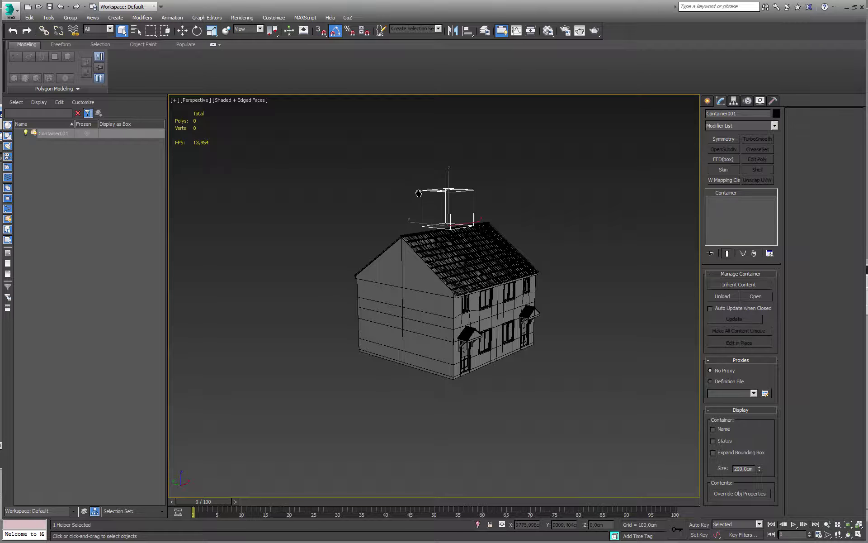
{"action": "left_click", "coordinate": [752, 296]}
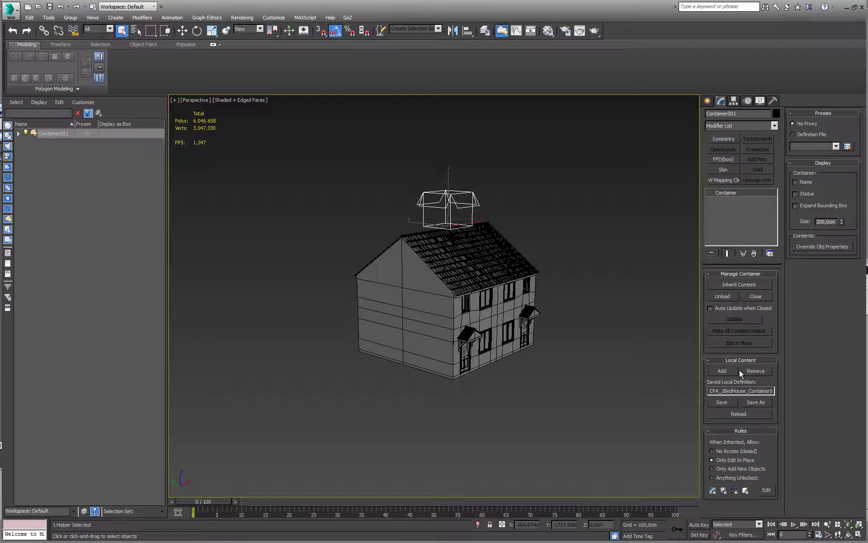
{"action": "left_click", "coordinate": [756, 296]}
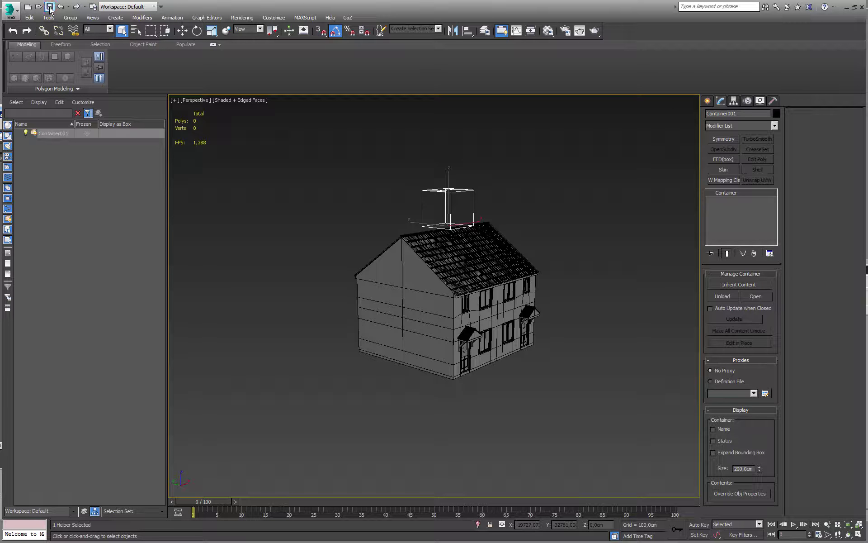
Reopen CPA_XRefAndContainers001.max and inherit the container definition CPA_1BedHouse_Container001.maxc into it.
{"action": "left_click", "coordinate": [11, 10]}
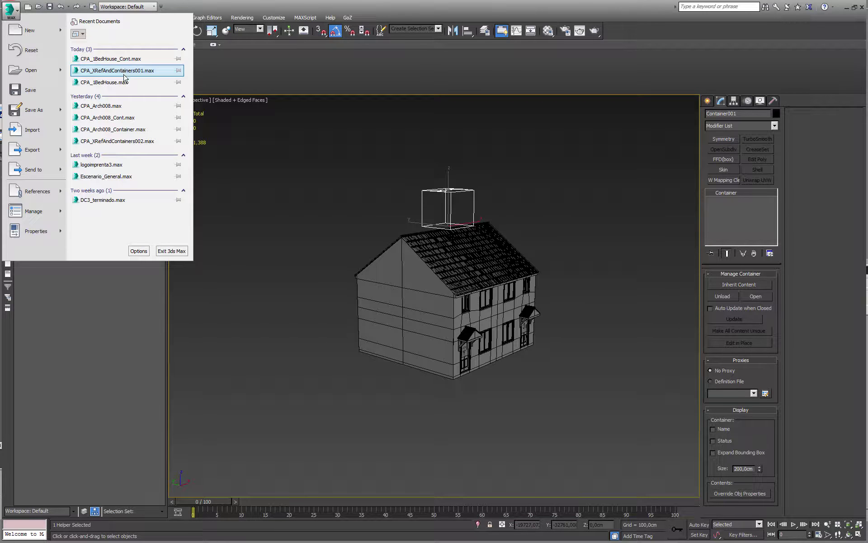
{"action": "left_click", "coordinate": [102, 70]}
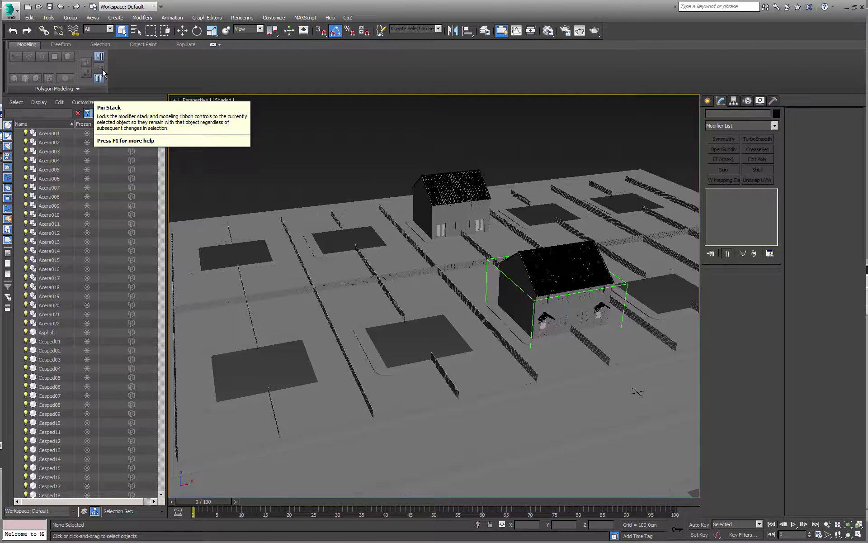
{"action": "left_click", "coordinate": [9, 8]}
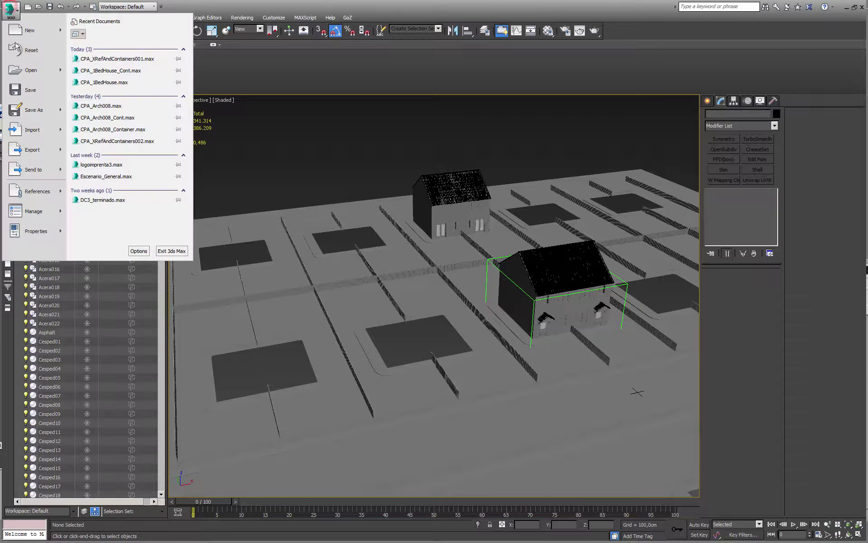
{"action": "mouse_move", "coordinate": [37, 191]}
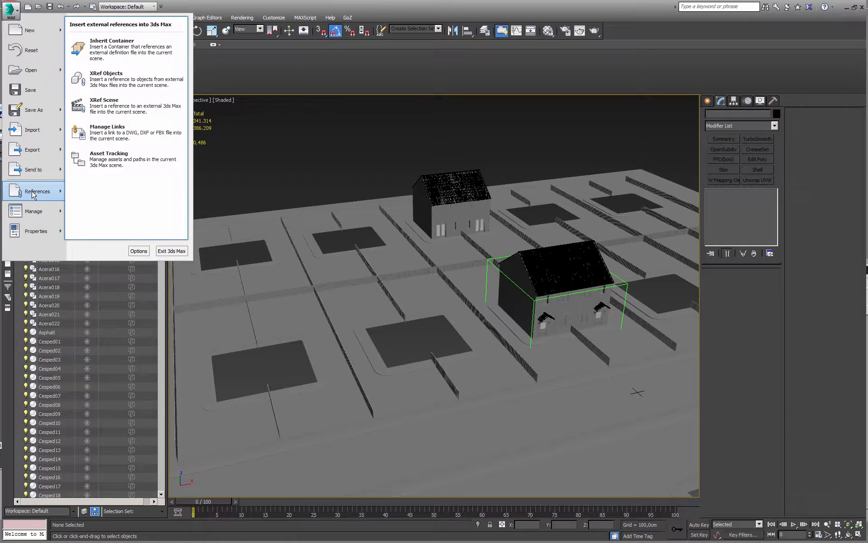
{"action": "left_click", "coordinate": [120, 42]}
{"action": "left_click", "coordinate": [180, 99]}
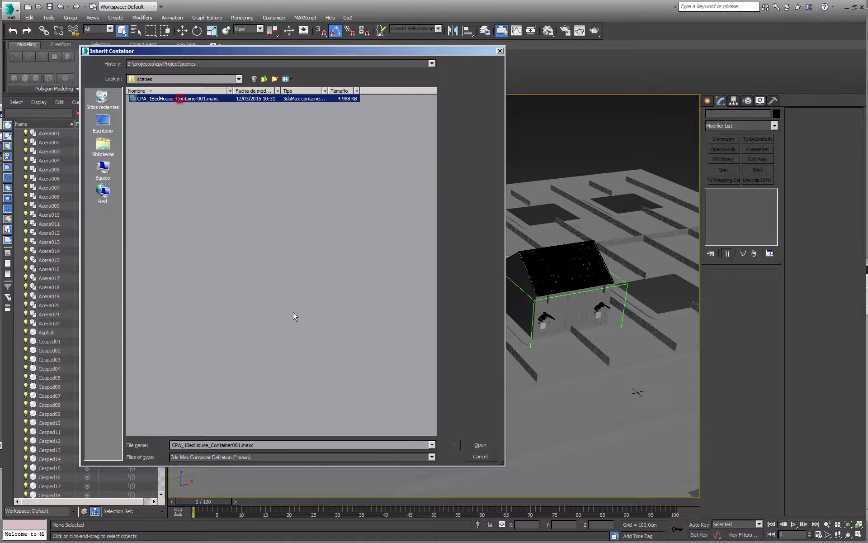
{"action": "left_click", "coordinate": [481, 444]}
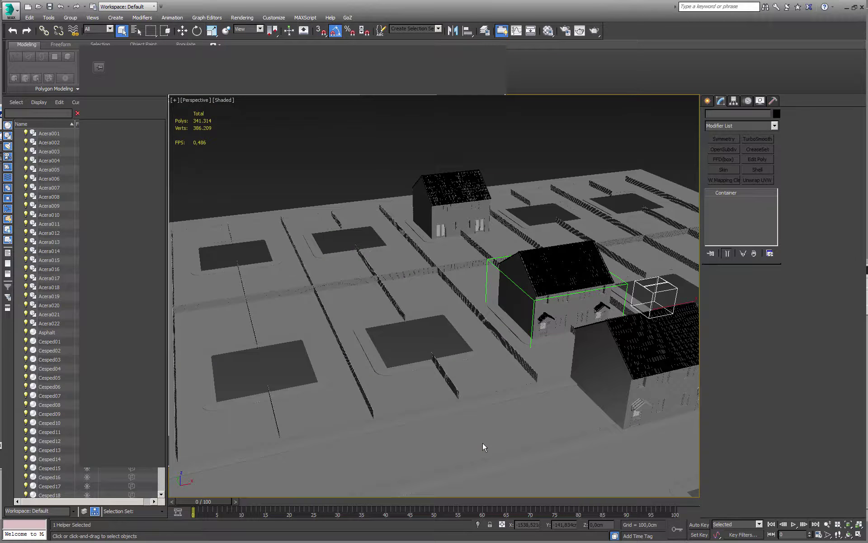
Put the inherited house container into Edit In Place mode, and show edged faces with the exterior walls selected.
{"action": "middle_click_drag", "start_coordinate": [403, 387], "coordinate": [503, 390]}
{"action": "key", "text": "z"}
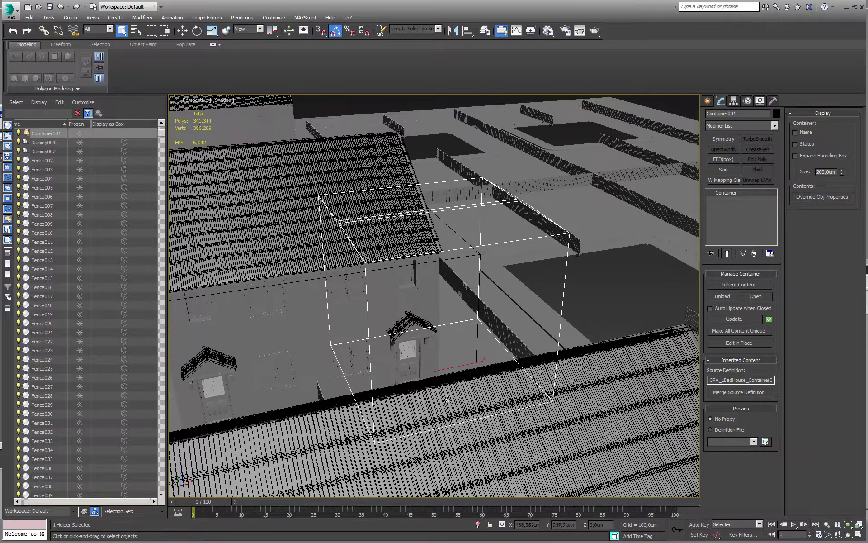
{"action": "scroll", "coordinate": [429, 391], "scroll_direction": "down", "scroll_amount": 5}
{"action": "middle_click_drag", "start_coordinate": [428, 391], "coordinate": [399, 204]}
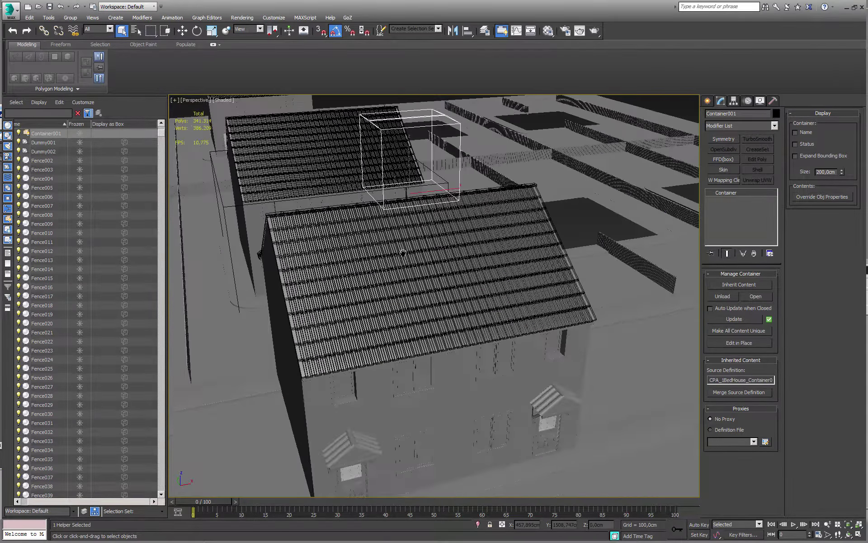
{"action": "mouse_move", "coordinate": [415, 329]}
{"action": "middle_mouse_down"}
{"action": "mouse_move", "coordinate": [430, 297]}
{"action": "mouse_move", "coordinate": [420, 322]}
{"action": "middle_mouse_up"}
{"action": "scroll", "coordinate": [429, 299], "scroll_direction": "down", "scroll_amount": 2}
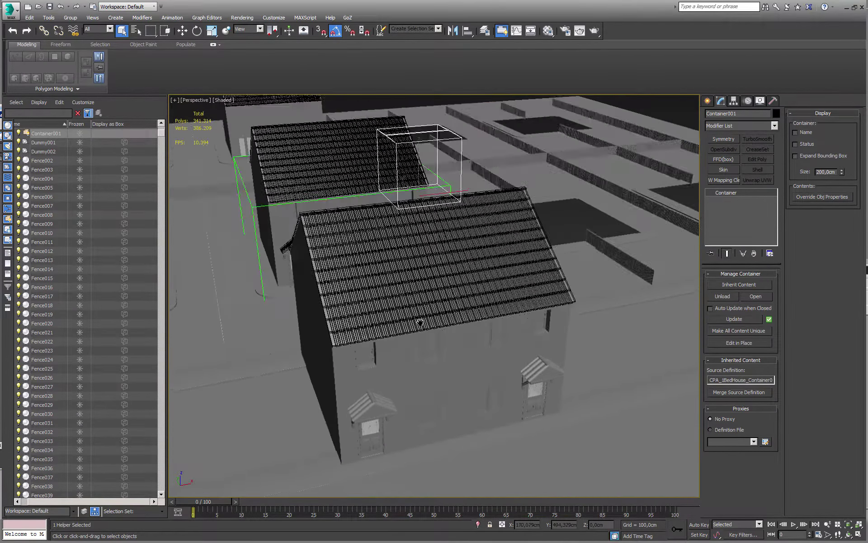
{"action": "left_click", "coordinate": [758, 343]}
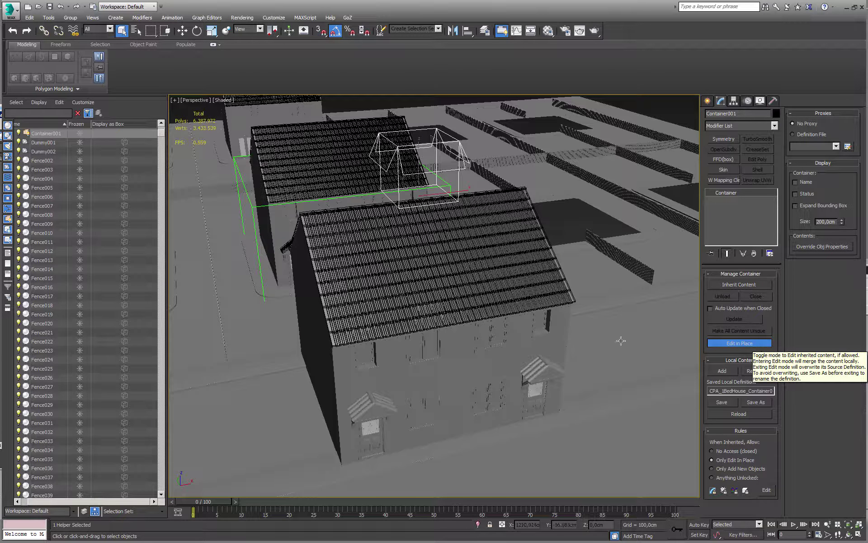
{"action": "left_click", "coordinate": [525, 344]}
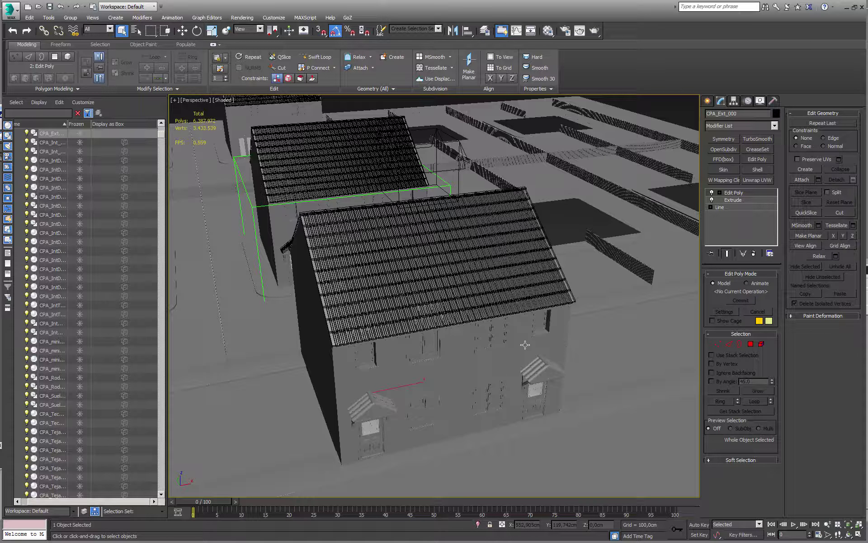
{"action": "key", "text": "F4"}
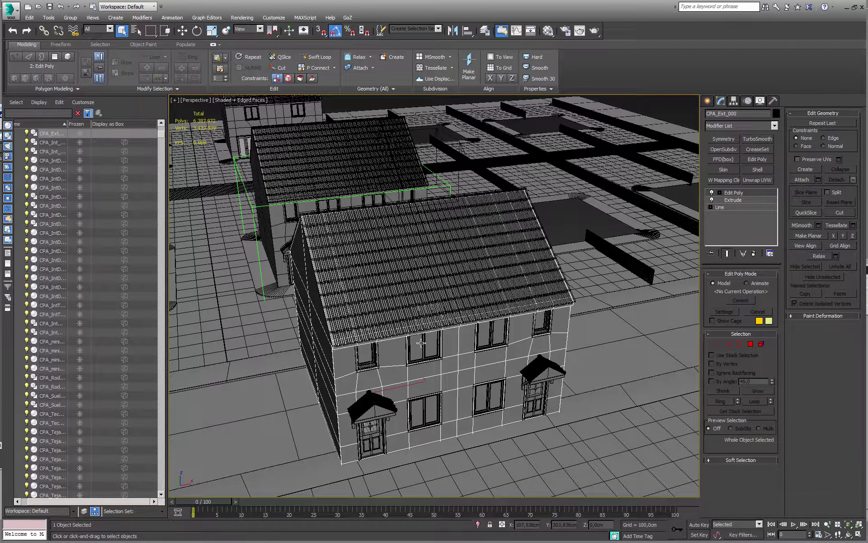
Try moving an upper-floor front window out of the house wall, and undo the move.
{"action": "left_click", "coordinate": [421, 343]}
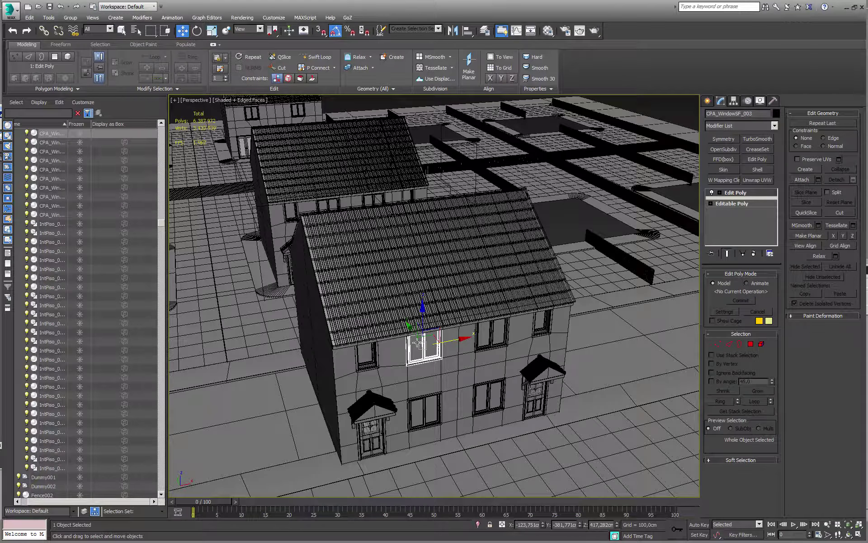
{"action": "left_click_drag", "start_coordinate": [421, 342], "coordinate": [466, 414]}
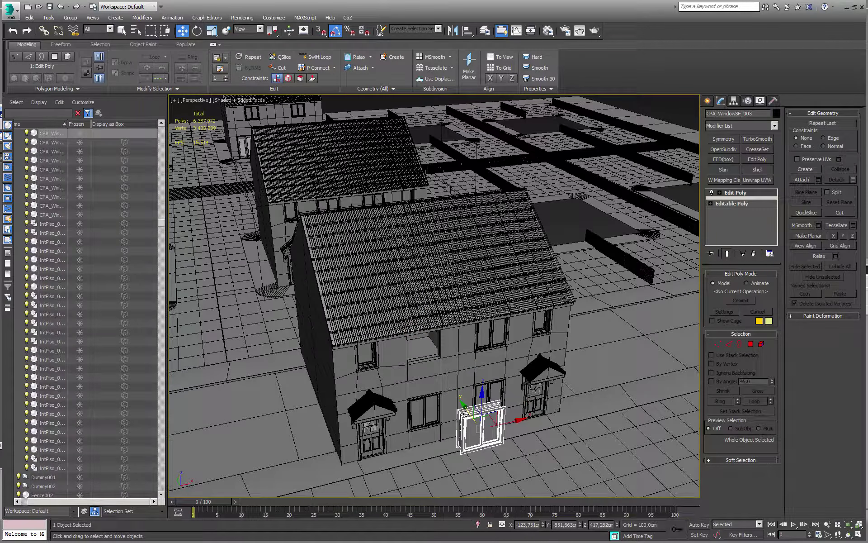
{"action": "key", "text": "ctrl+z"}
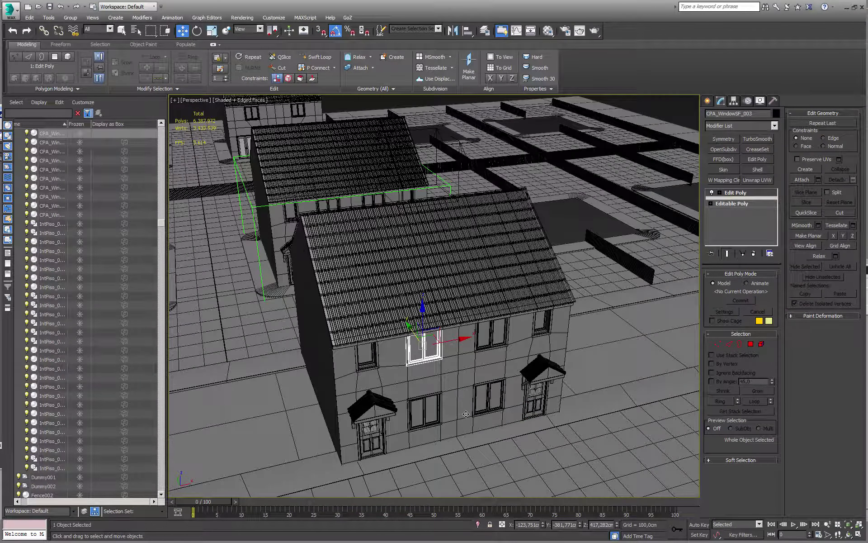
End Edit In Place mode on the house container and try to open the container directly.
{"action": "left_click", "coordinate": [459, 143]}
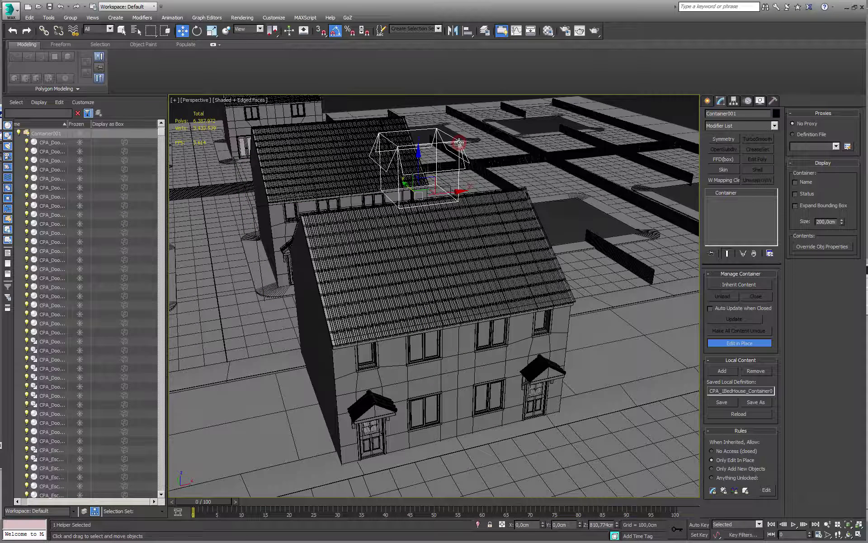
{"action": "left_click", "coordinate": [746, 344]}
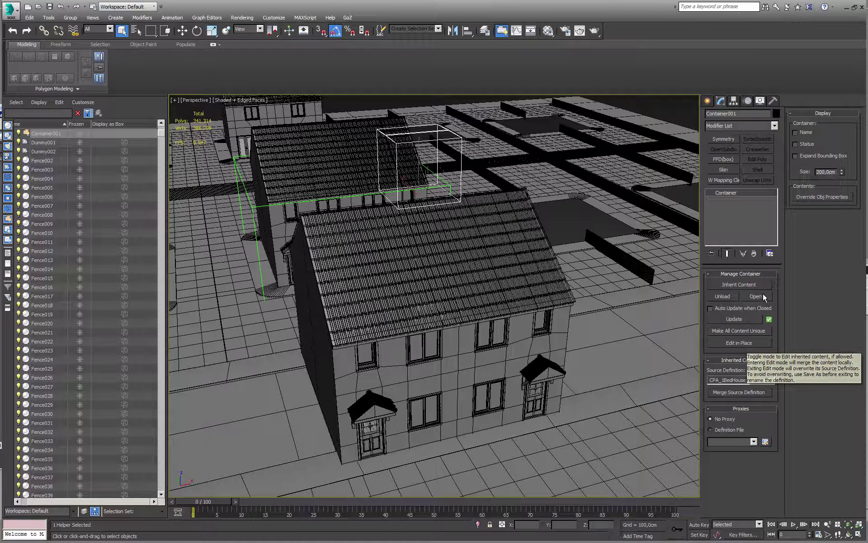
{"action": "scroll", "coordinate": [478, 273], "scroll_direction": "down", "scroll_amount": 3}
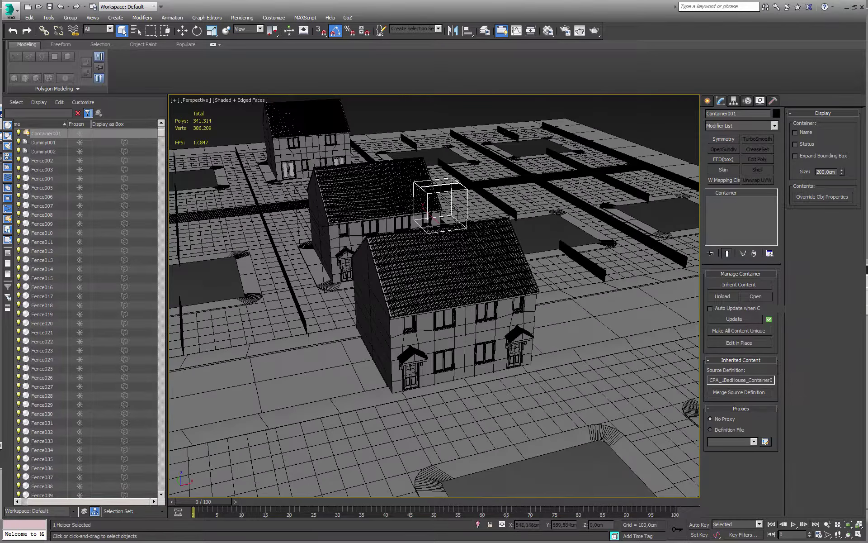
{"action": "middle_click_drag", "start_coordinate": [477, 273], "coordinate": [527, 277], "text": "alt"}
{"action": "middle_click_drag", "start_coordinate": [421, 259], "coordinate": [394, 252], "text": "alt"}
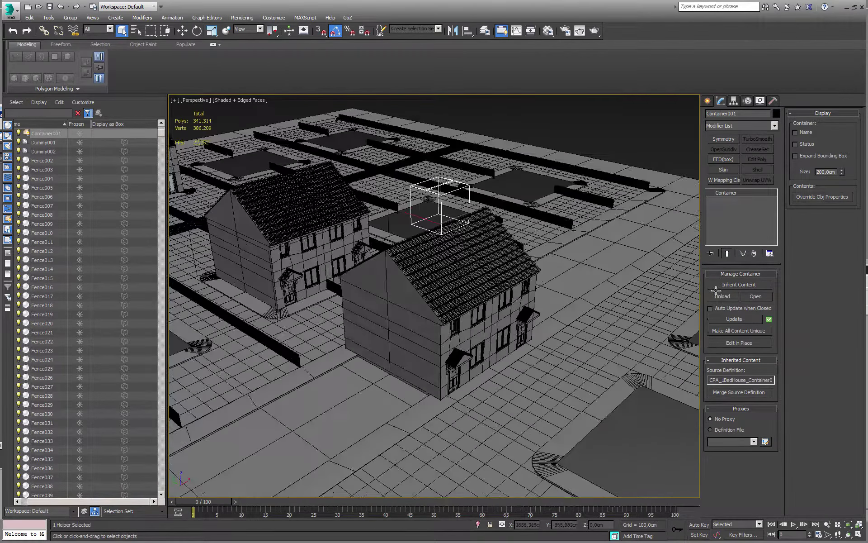
{"action": "left_click", "coordinate": [755, 296]}
{"action": "left_click", "coordinate": [755, 296]}
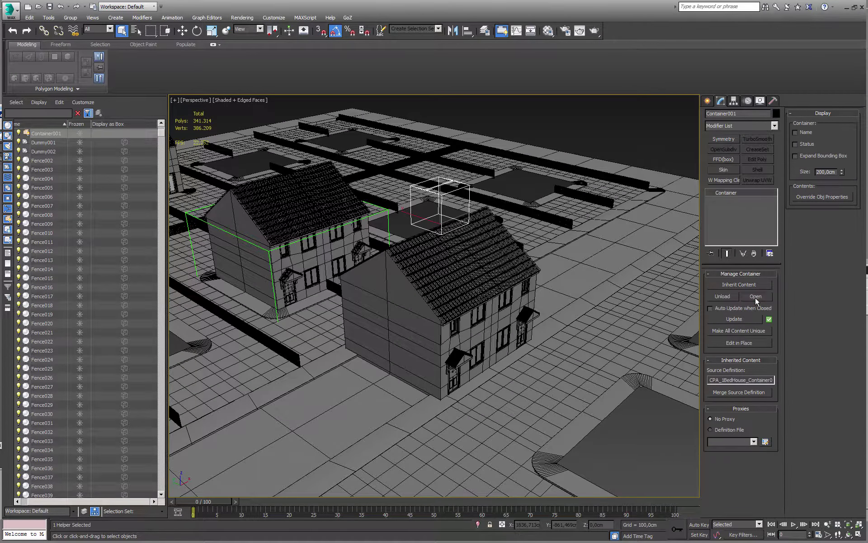
Open the recent scene CPA_1BedHouse_Cont.max without saving the changes to the neighbourhood scene.
{"action": "left_click", "coordinate": [10, 9]}
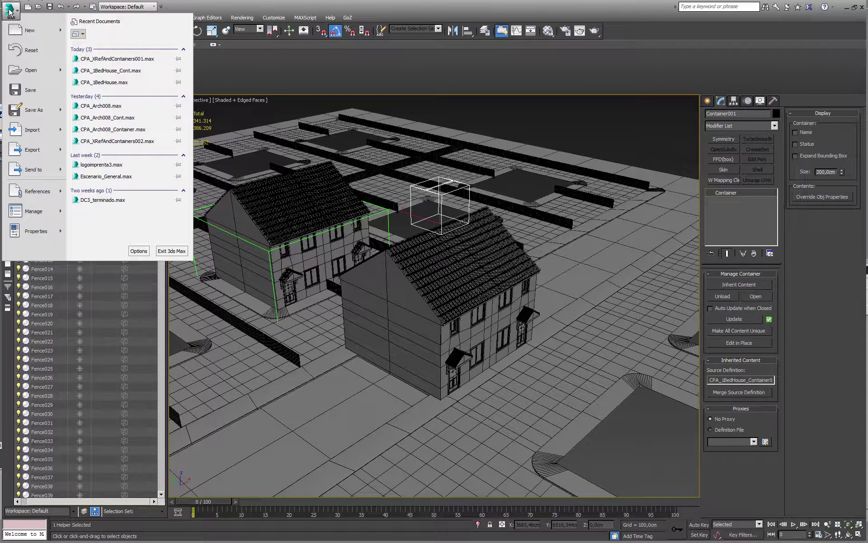
{"action": "left_click", "coordinate": [123, 70]}
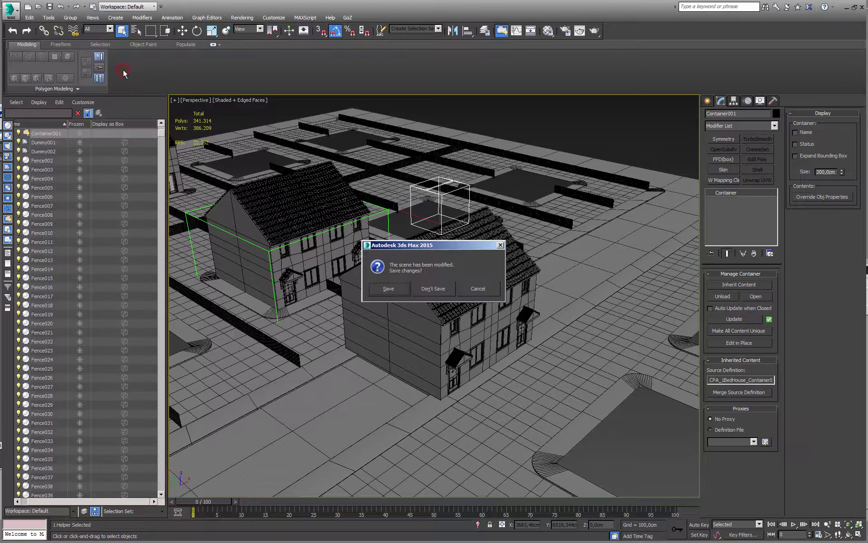
{"action": "left_click", "coordinate": [429, 289]}
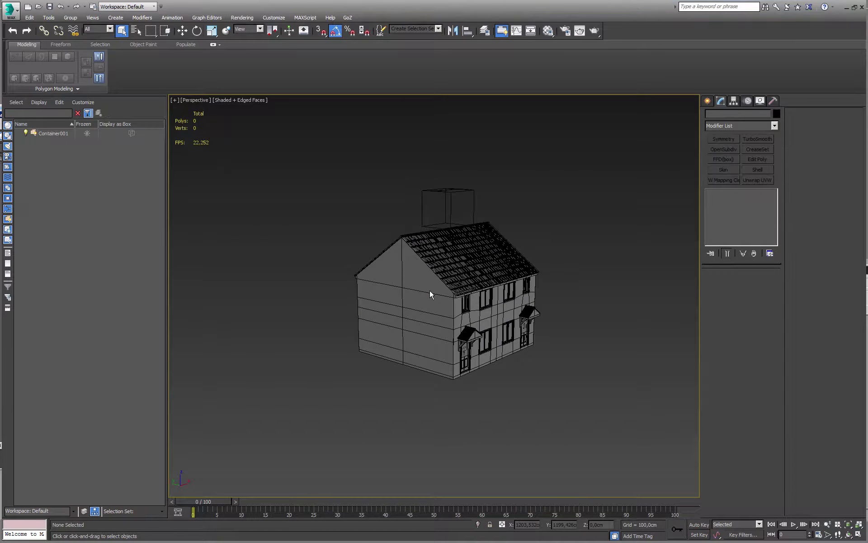
Open the house container and set its inheritance rule to Anything Unlocked, with the first three lock toggles on.
{"action": "left_click", "coordinate": [437, 200]}
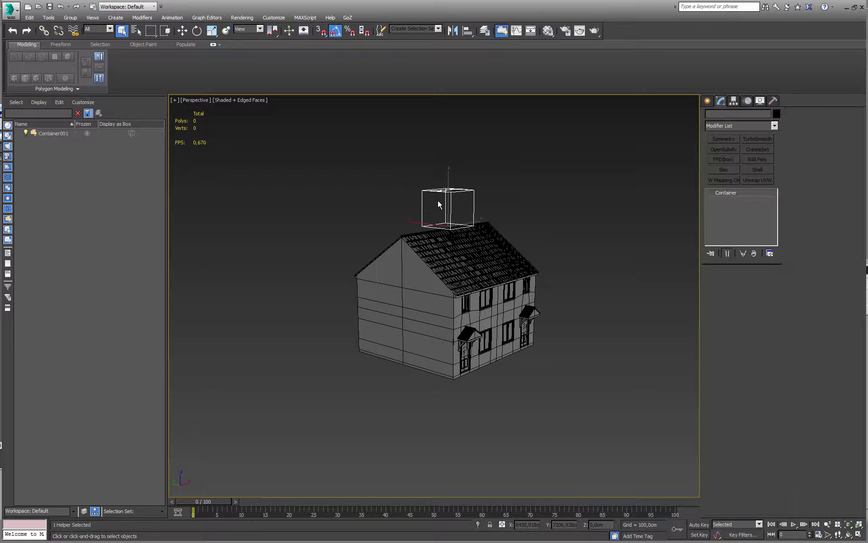
{"action": "left_click", "coordinate": [757, 296]}
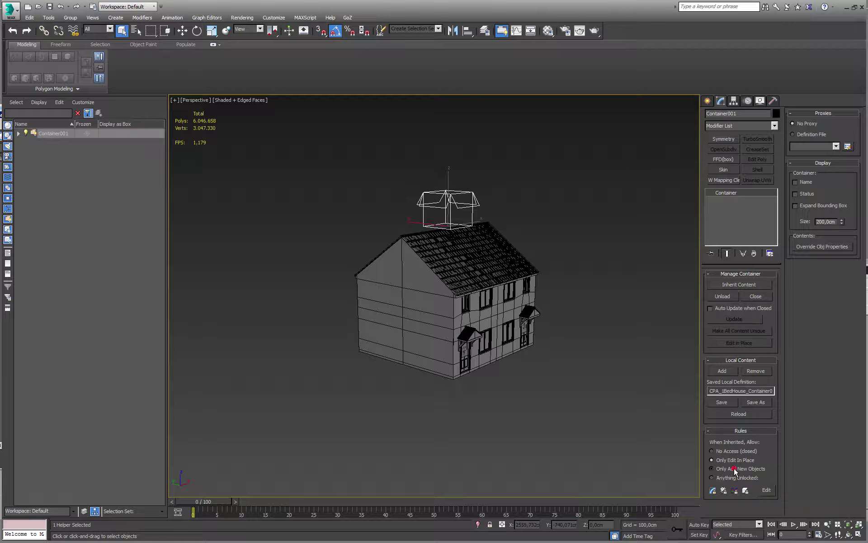
{"action": "left_click", "coordinate": [734, 468]}
{"action": "left_click", "coordinate": [740, 478]}
{"action": "left_click", "coordinate": [712, 491]}
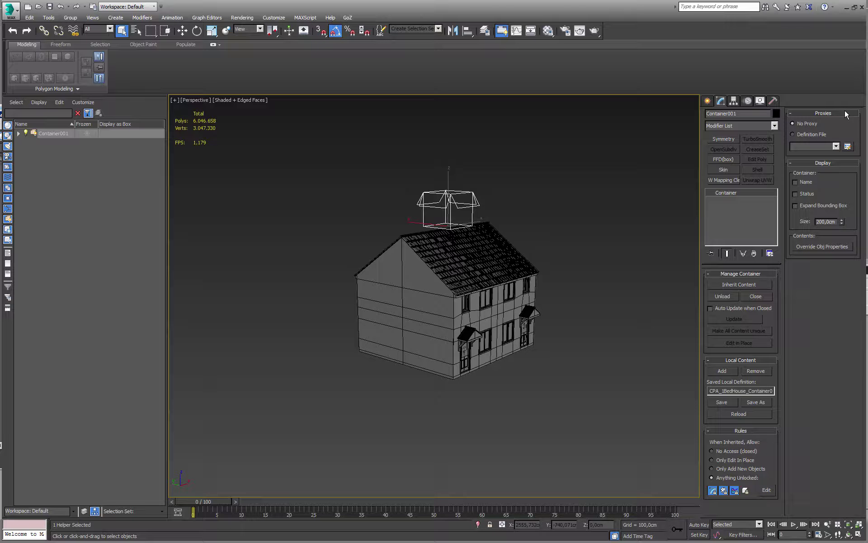
Display the container's name and status beside its icon above the house.
{"action": "left_click", "coordinate": [806, 182]}
{"action": "left_click", "coordinate": [812, 193]}
{"action": "scroll", "coordinate": [513, 252], "scroll_direction": "up", "scroll_amount": 4}
{"action": "scroll", "coordinate": [427, 273], "scroll_direction": "up", "scroll_amount": 2}
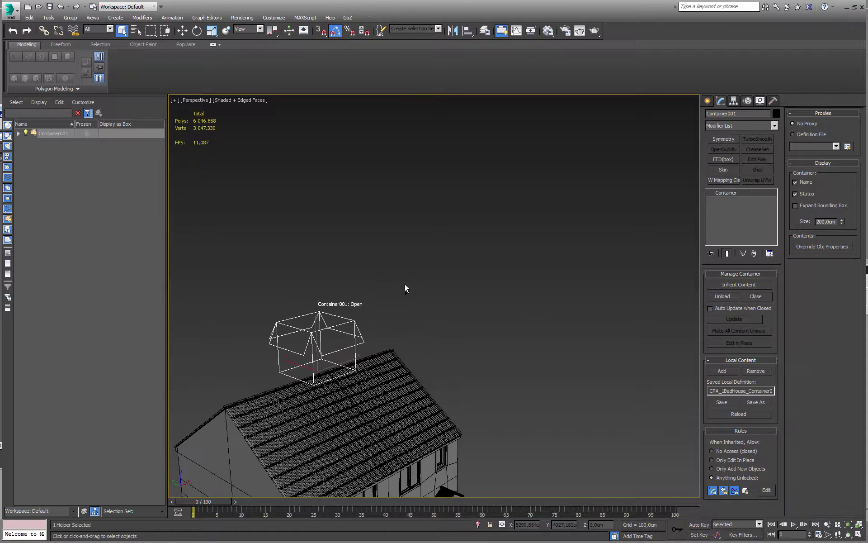
{"action": "middle_click_drag", "start_coordinate": [352, 329], "coordinate": [436, 230]}
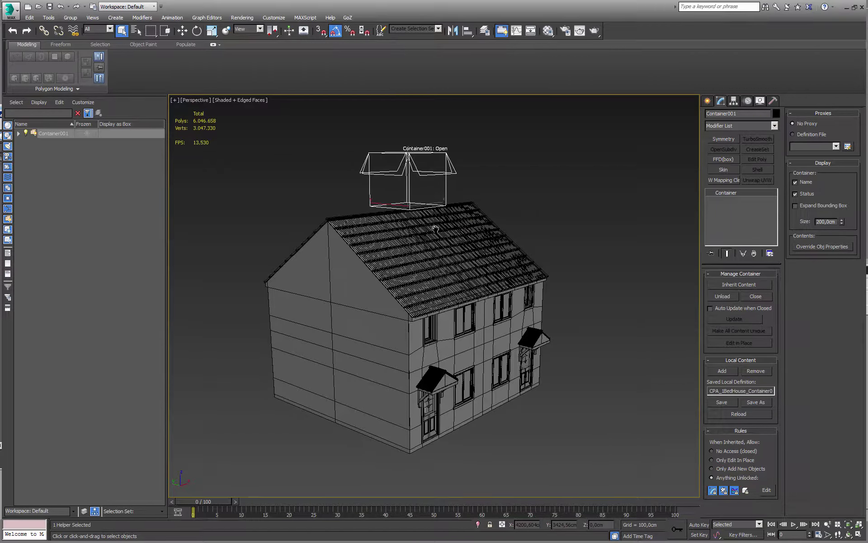
Toggle the container's Expand Bounding Box display on and off to compare its extent around the house.
{"action": "left_click", "coordinate": [801, 206]}
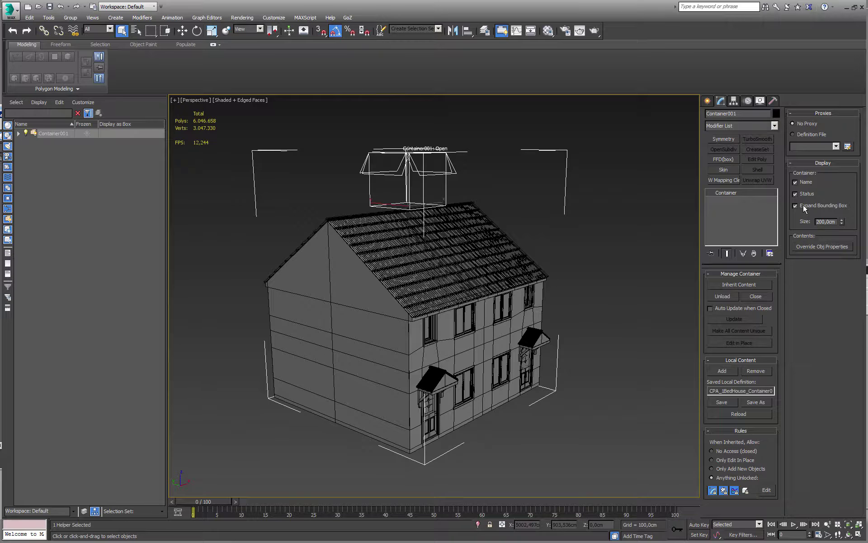
{"action": "left_click", "coordinate": [803, 206]}
{"action": "left_click", "coordinate": [803, 207]}
{"action": "left_click", "coordinate": [803, 207]}
{"action": "left_click", "coordinate": [803, 207]}
{"action": "left_click", "coordinate": [803, 206]}
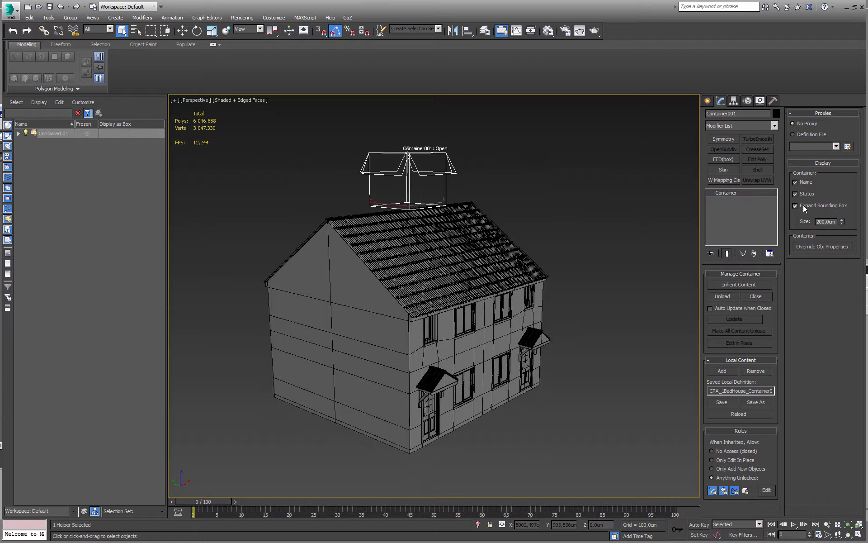